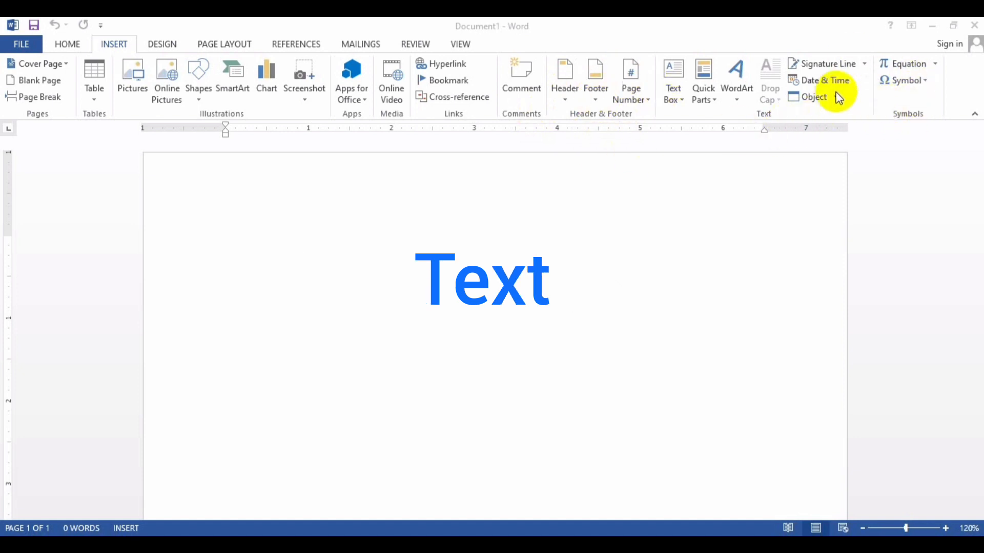
Step: Insert a new blank equation in the document
{"action": "left_click", "coordinate": [937, 64]}
{"action": "left_click", "coordinate": [937, 63]}
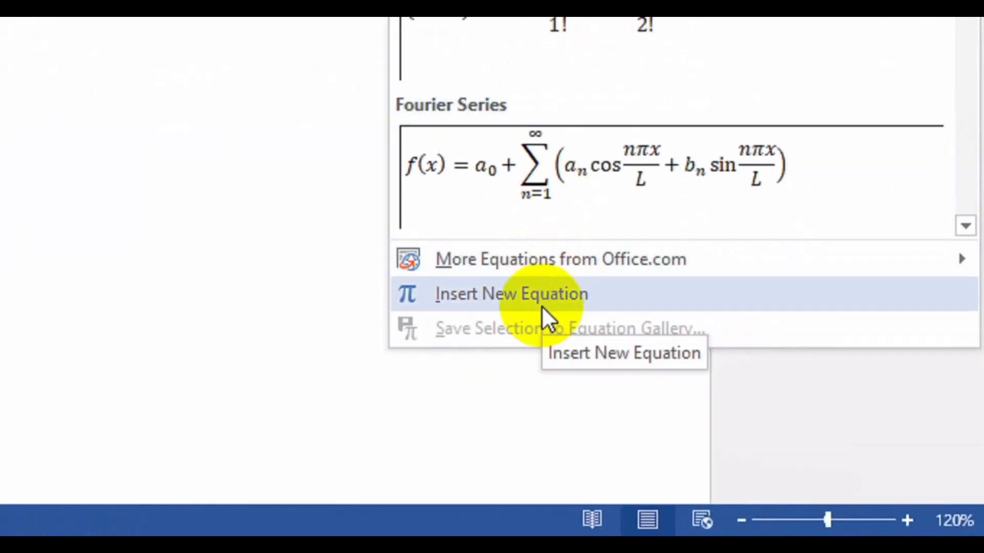
{"action": "left_click", "coordinate": [542, 306]}
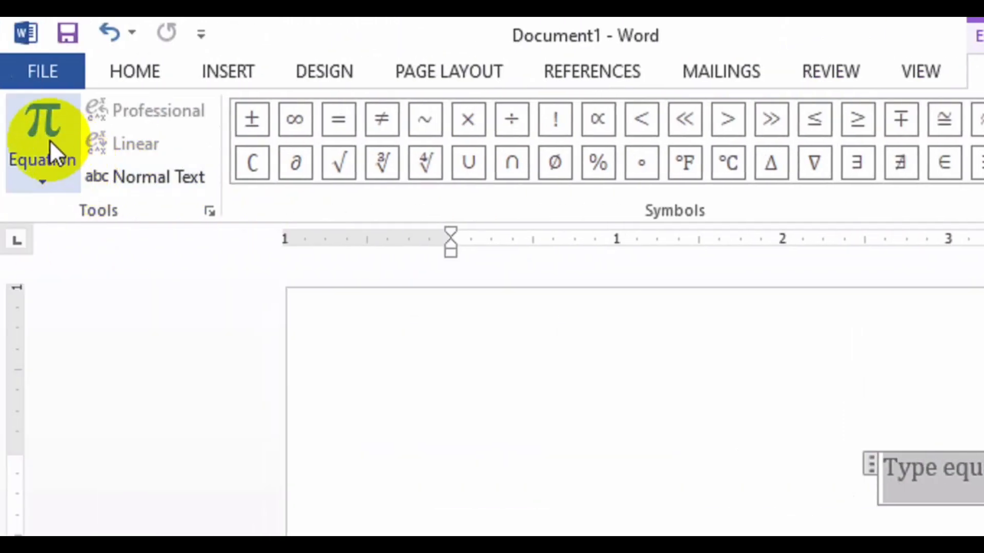
{"action": "left_click", "coordinate": [36, 180]}
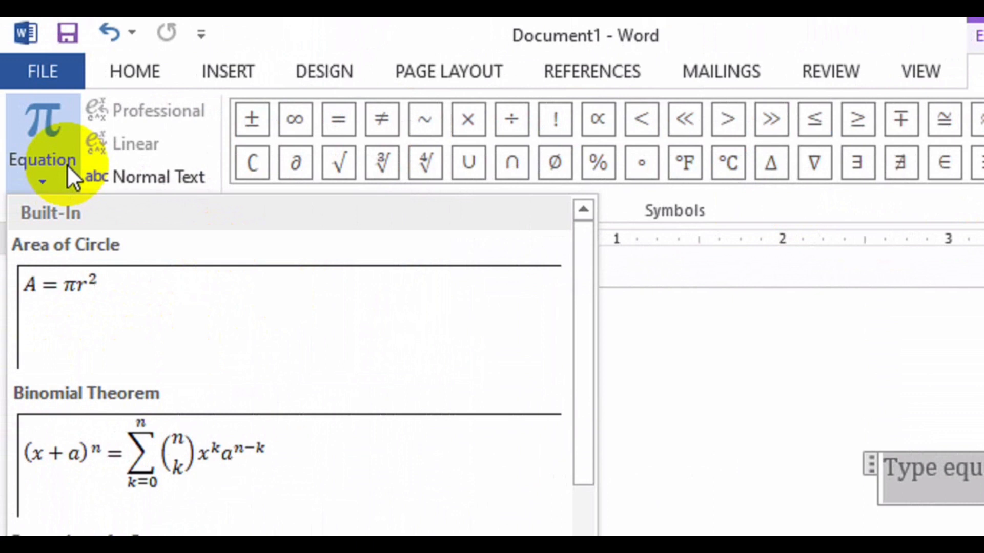
{"action": "left_click", "coordinate": [44, 140]}
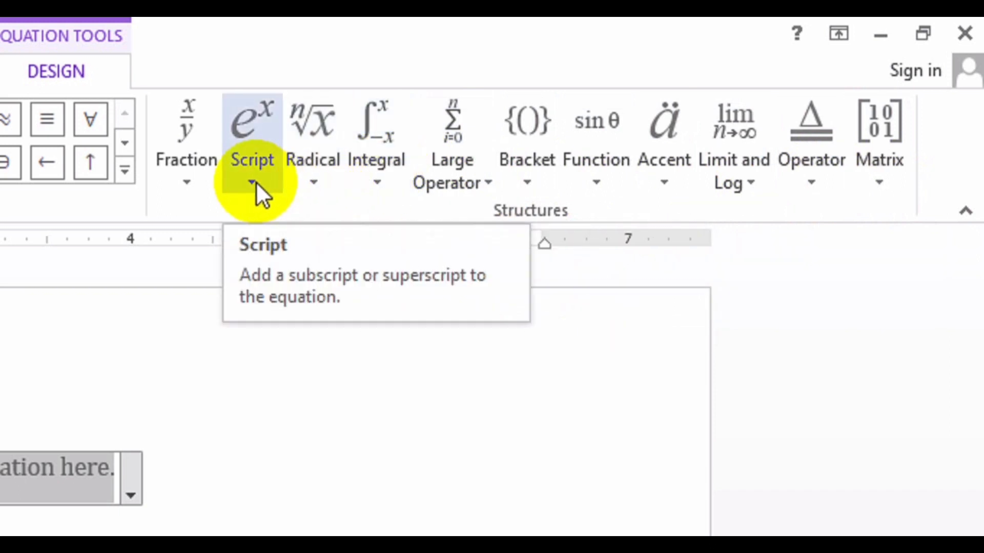
Step: Insert a stacked fraction in the equation and enter −b ± in its numerator
{"action": "left_click", "coordinate": [238, 184]}
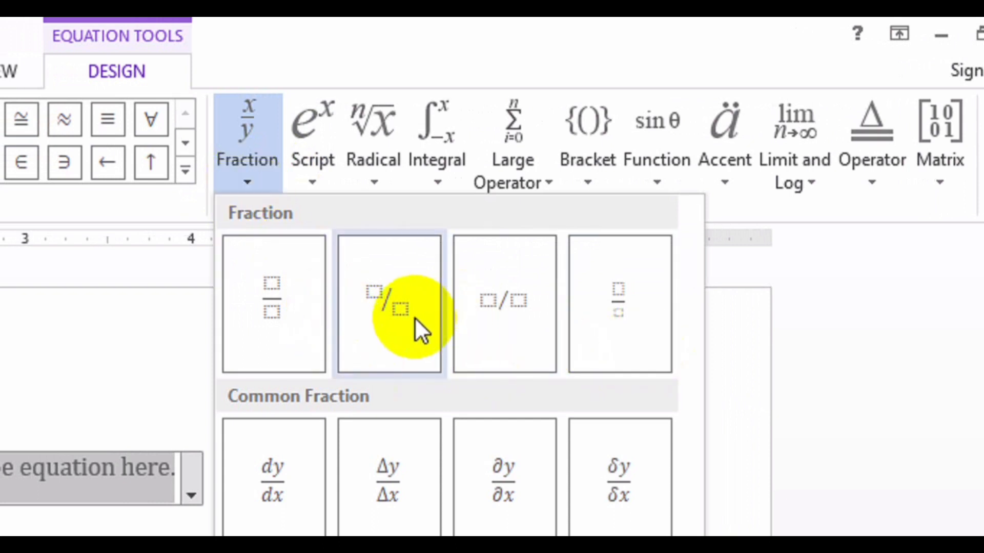
{"action": "left_click", "coordinate": [260, 324]}
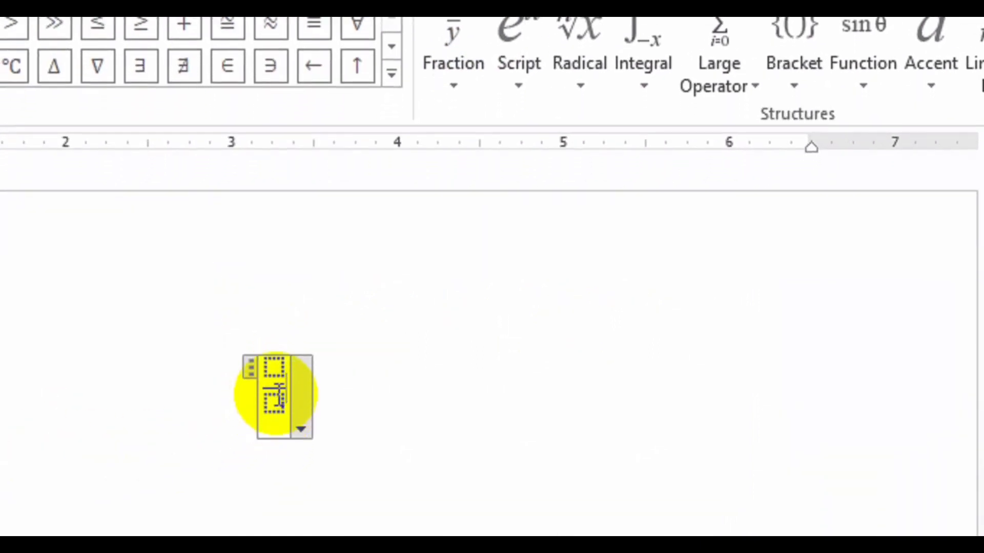
{"action": "left_click", "coordinate": [275, 368]}
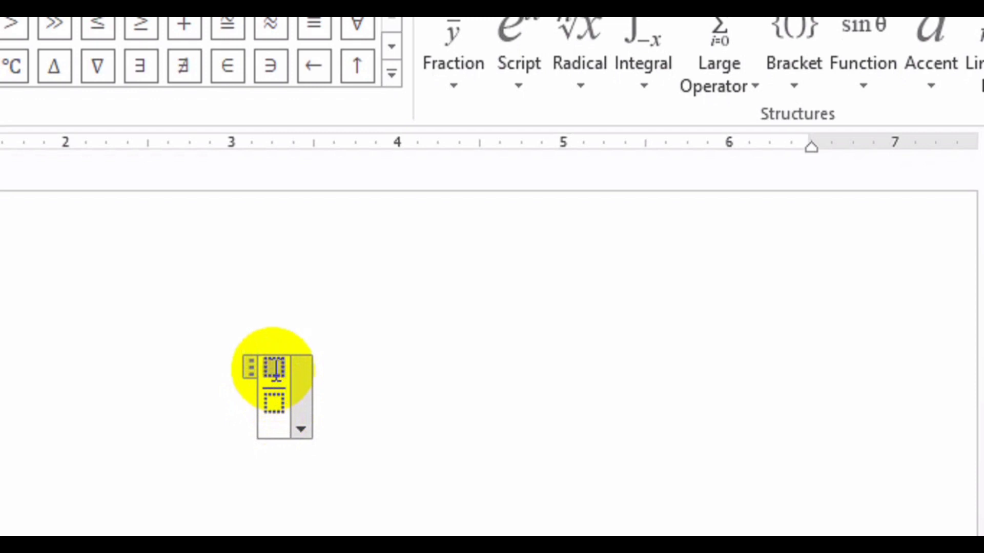
{"action": "type", "text": "-b"}
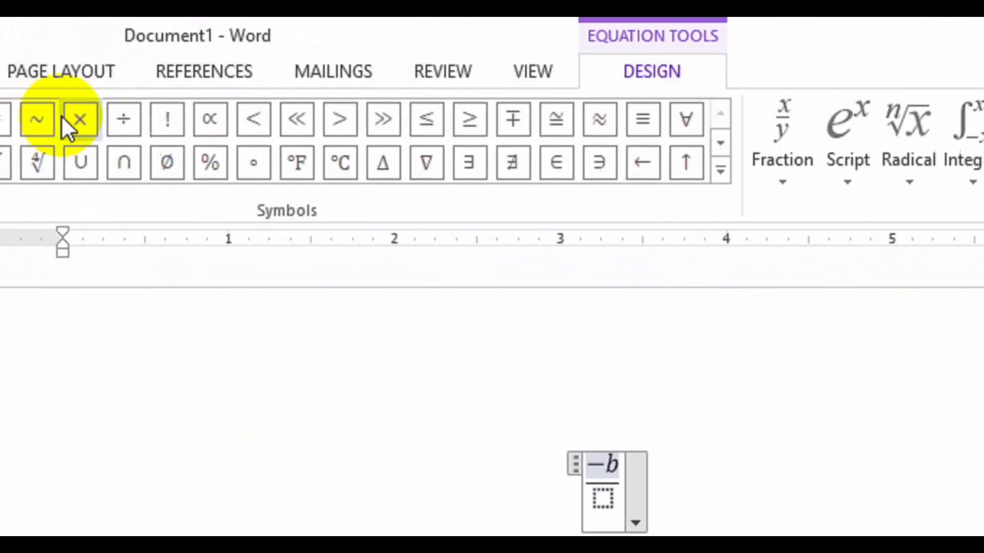
{"action": "left_click", "coordinate": [746, 172]}
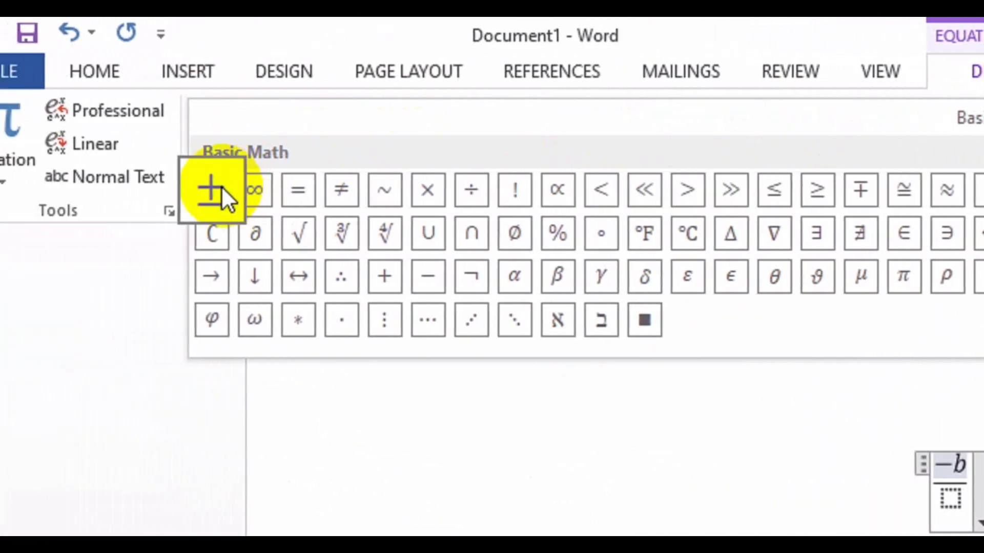
{"action": "left_click", "coordinate": [245, 189]}
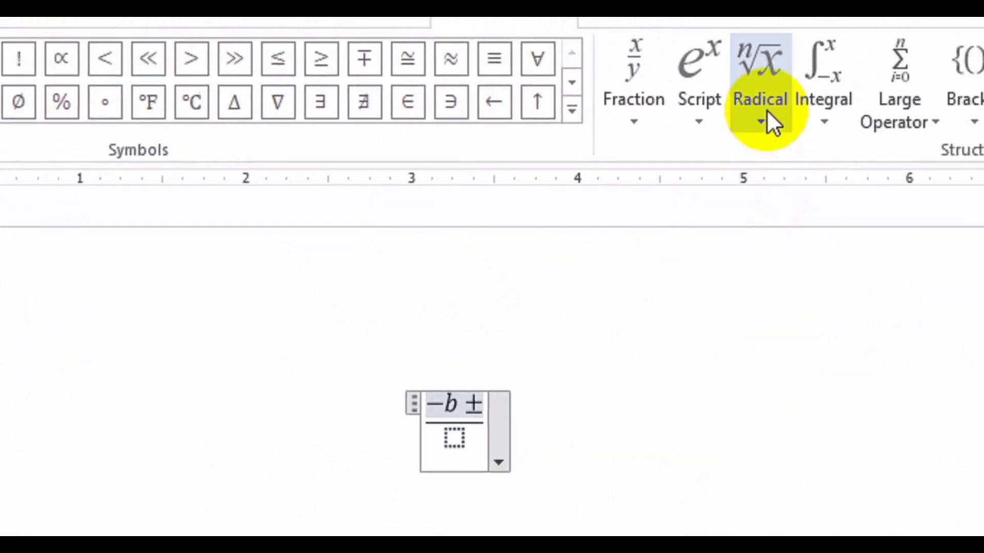
Step: Add a square root after the ± sign and place a superscript structure under it
{"action": "left_click", "coordinate": [983, 45]}
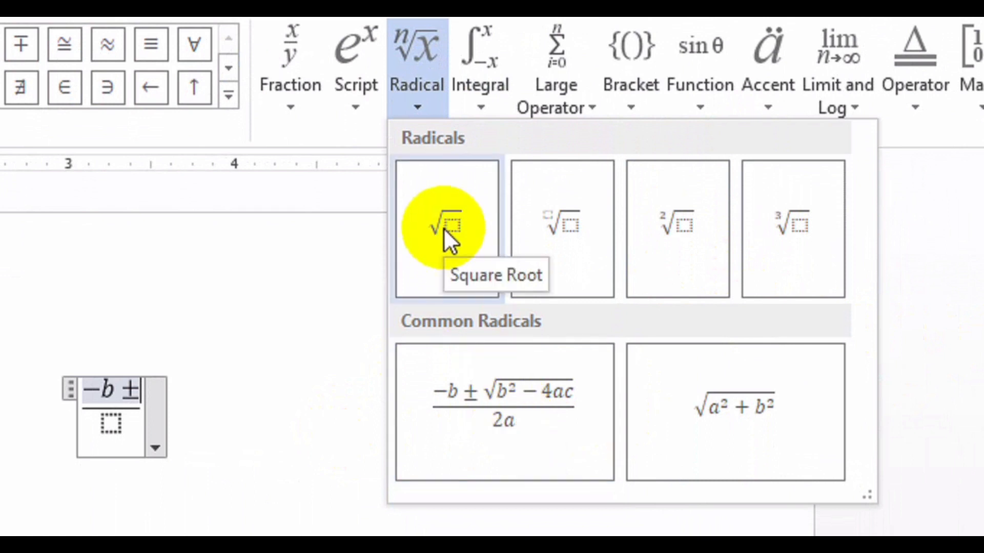
{"action": "left_click", "coordinate": [446, 228]}
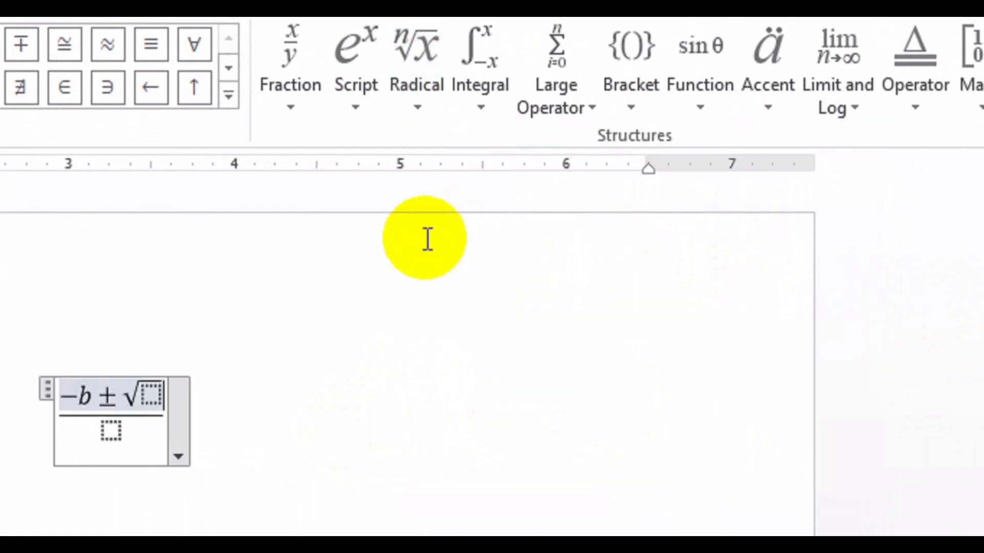
{"action": "left_click", "coordinate": [260, 382]}
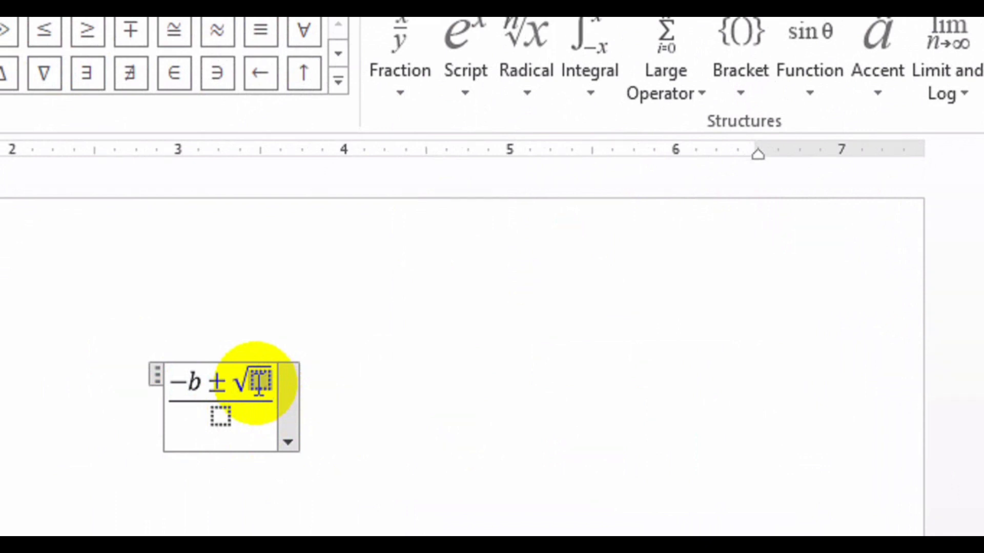
{"action": "left_click", "coordinate": [468, 91]}
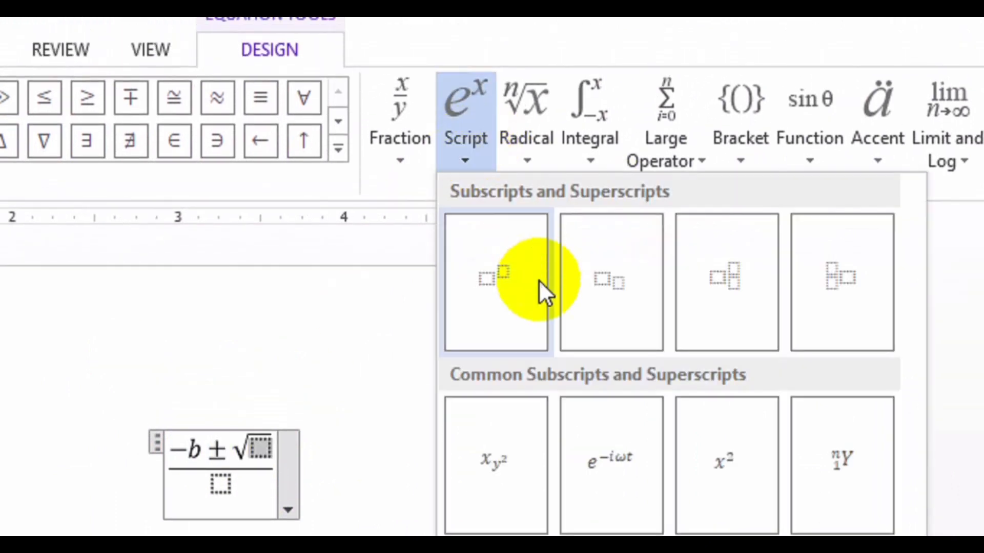
{"action": "left_click", "coordinate": [495, 281]}
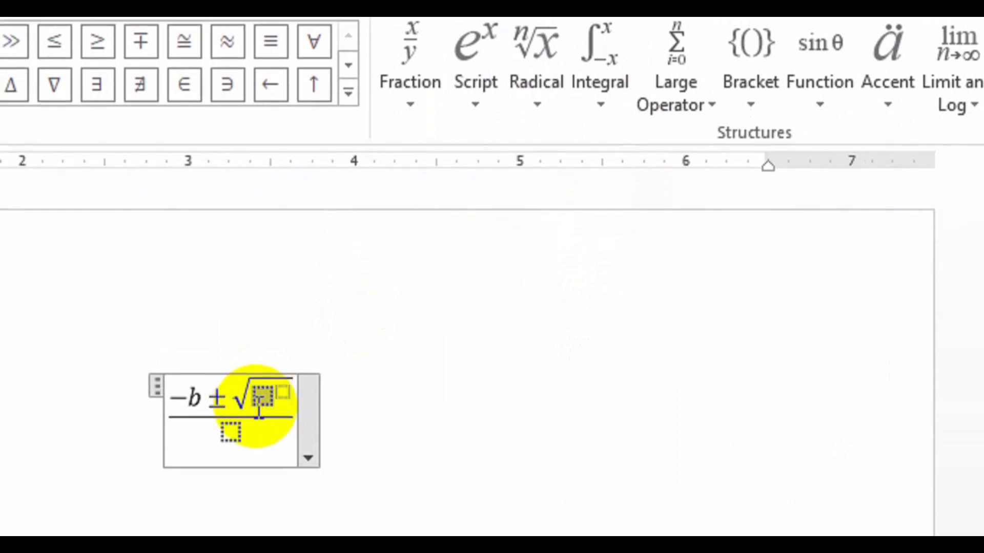
Step: Fill the superscript structure under the root with base b and exponent 2
{"action": "type", "text": "b"}
{"action": "left_click", "coordinate": [277, 392]}
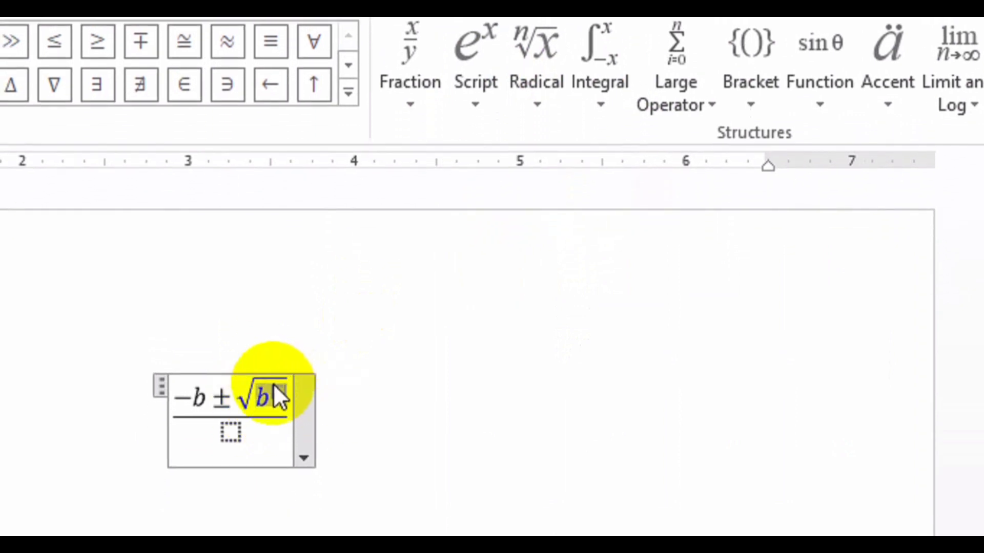
{"action": "type", "text": "2"}
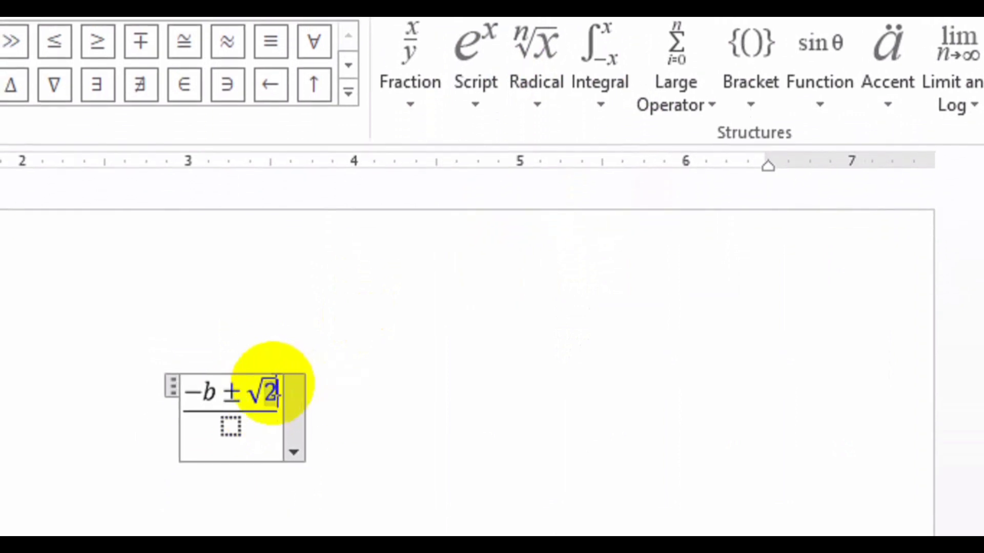
{"action": "key", "text": "BackSpace"}
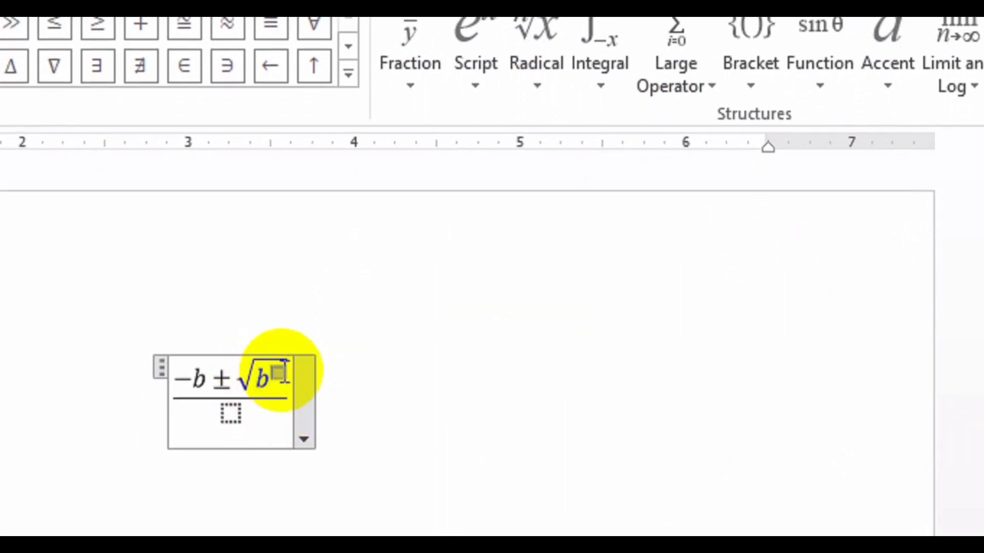
{"action": "type", "text": "2"}
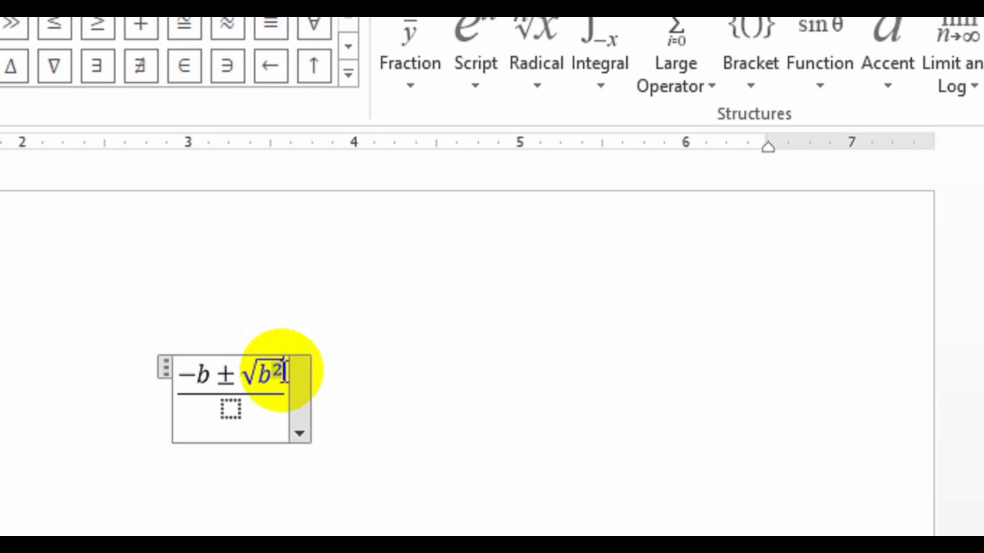
{"action": "type", "text": "jjjjjj"}
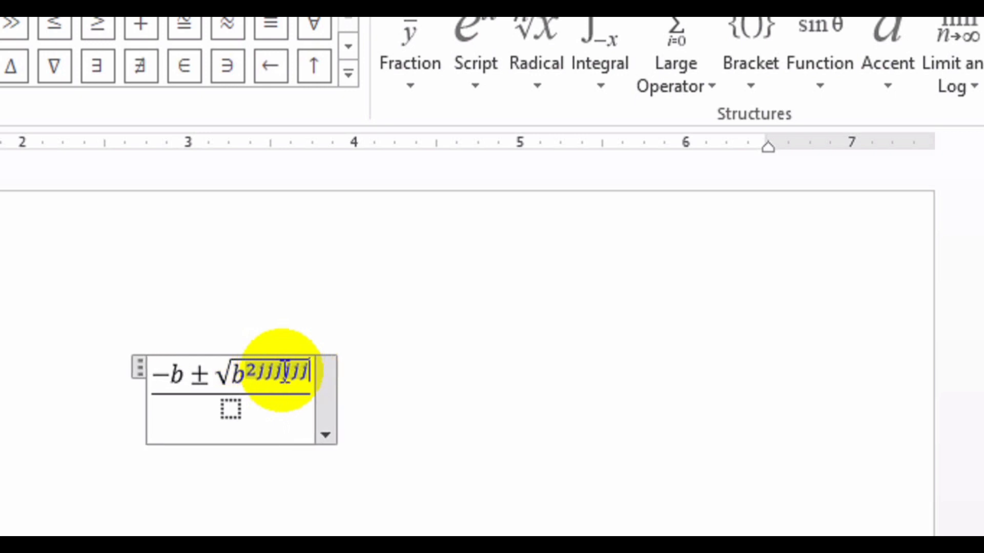
{"action": "key", "text": "BackSpace"}
{"action": "key", "text": "BackSpace"}
{"action": "key", "text": "BackSpace"}
{"action": "key", "text": "BackSpace"}
{"action": "key", "text": "BackSpace"}
{"action": "key", "text": "BackSpace"}
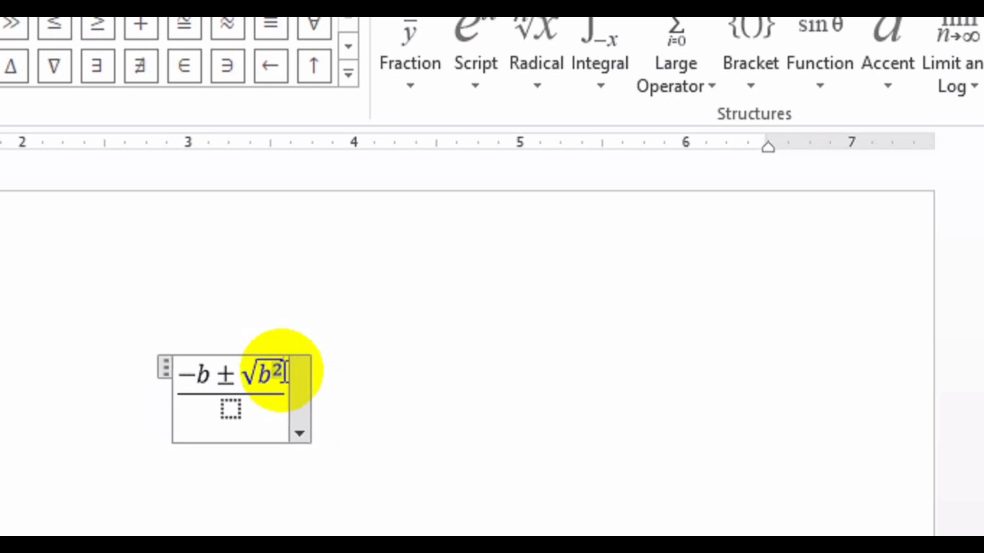
Step: Extend the expression under the root with − 4ac after b² and enter 2a as the fraction's denominator
{"action": "key", "text": "Right"}
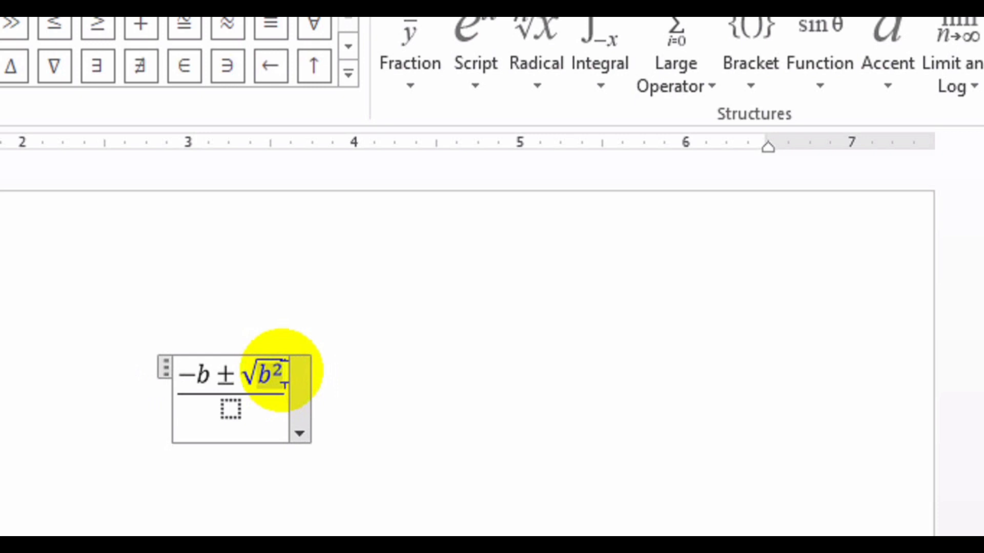
{"action": "type", "text": "-"}
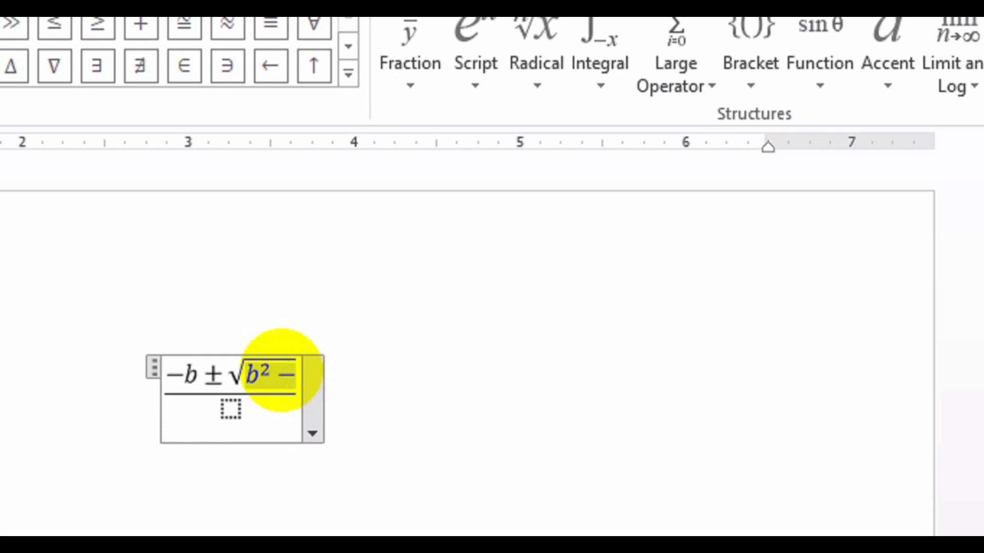
{"action": "type", "text": "4ac"}
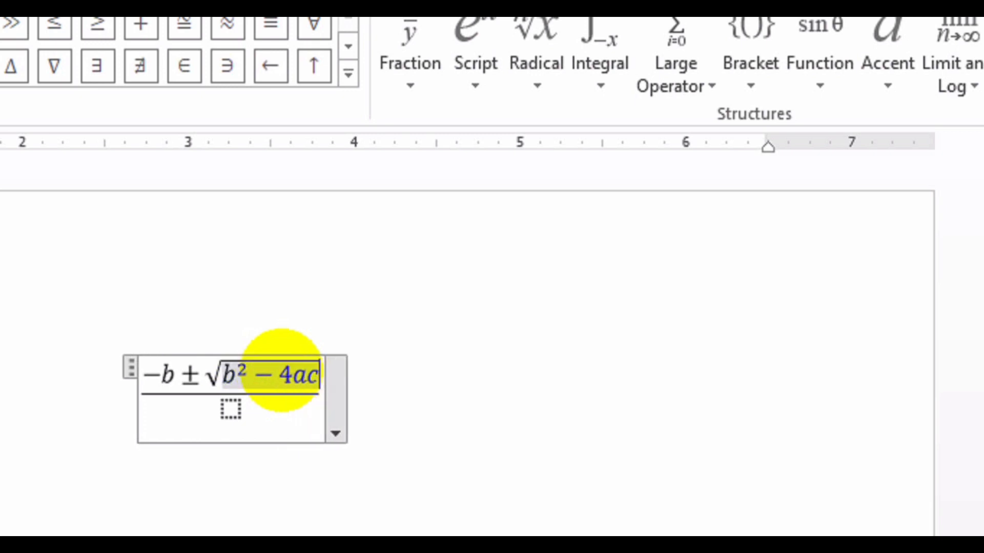
{"action": "key", "text": "Right"}
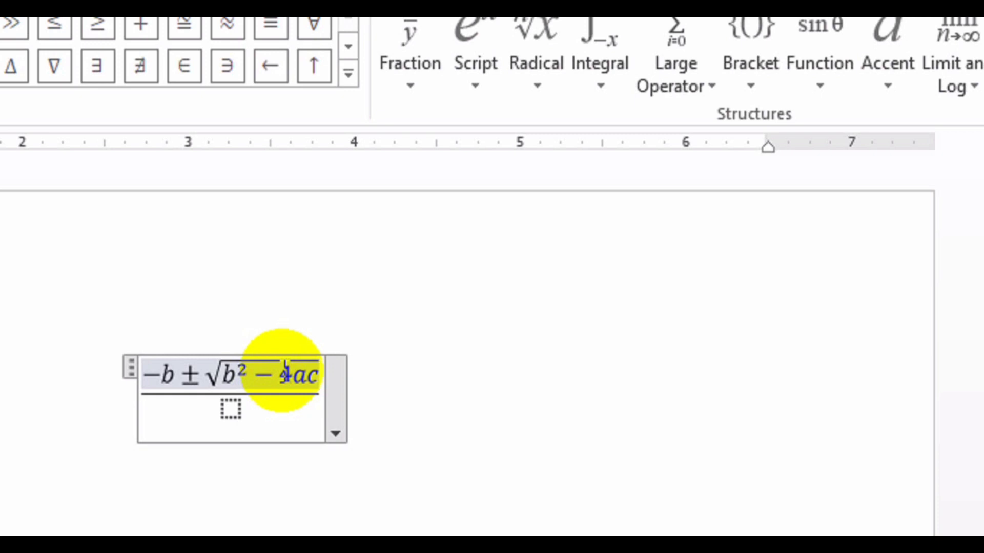
{"action": "key", "text": "Down"}
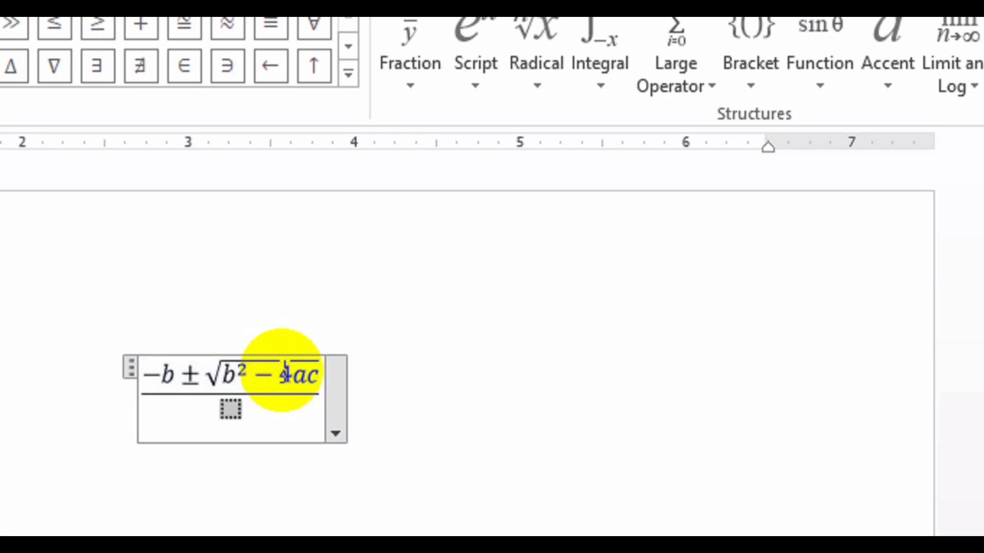
{"action": "type", "text": "2a"}
Step: Add = x after the fraction to complete the equation
{"action": "key", "text": "Right"}
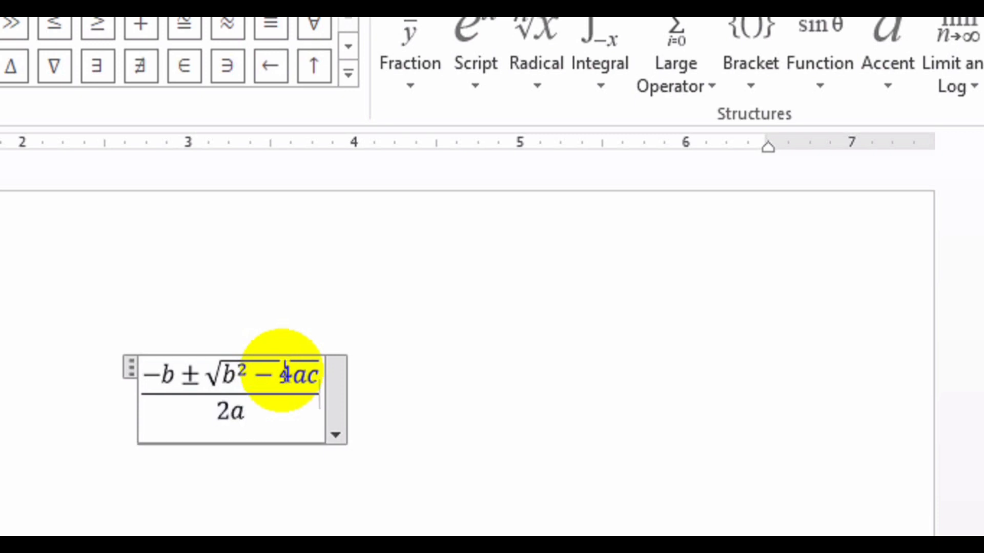
{"action": "type", "text": "-"}
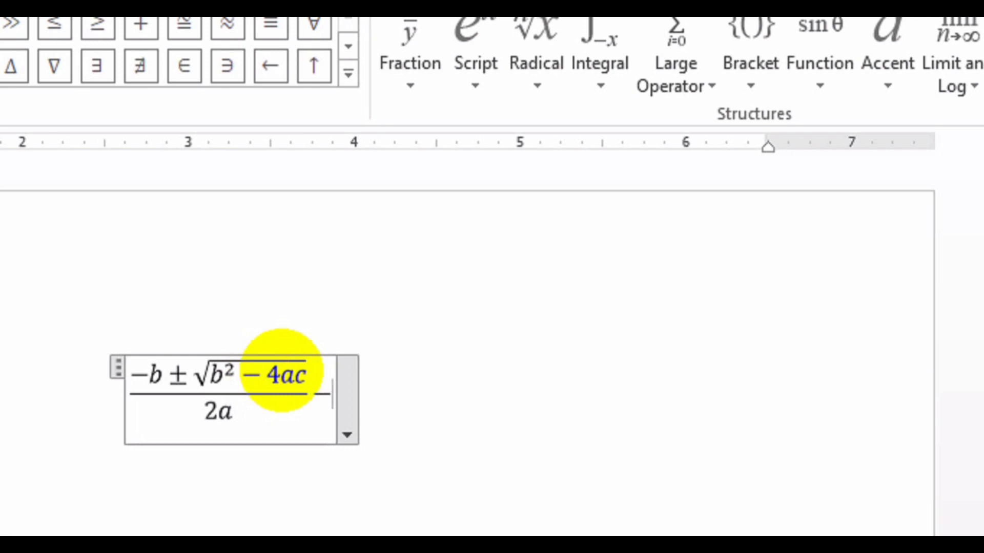
{"action": "key", "text": "BackSpace"}
{"action": "type", "text": "= "}
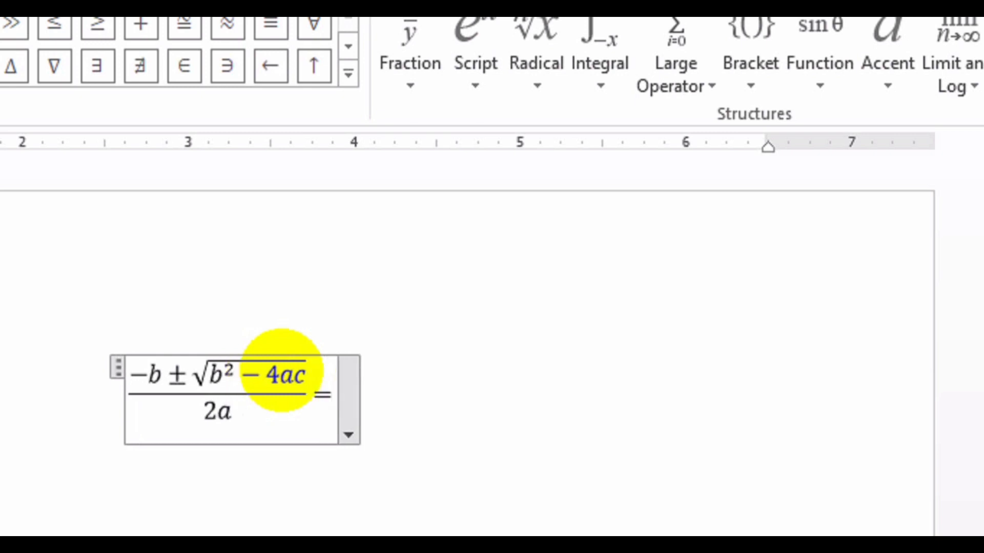
{"action": "type", "text": "x"}
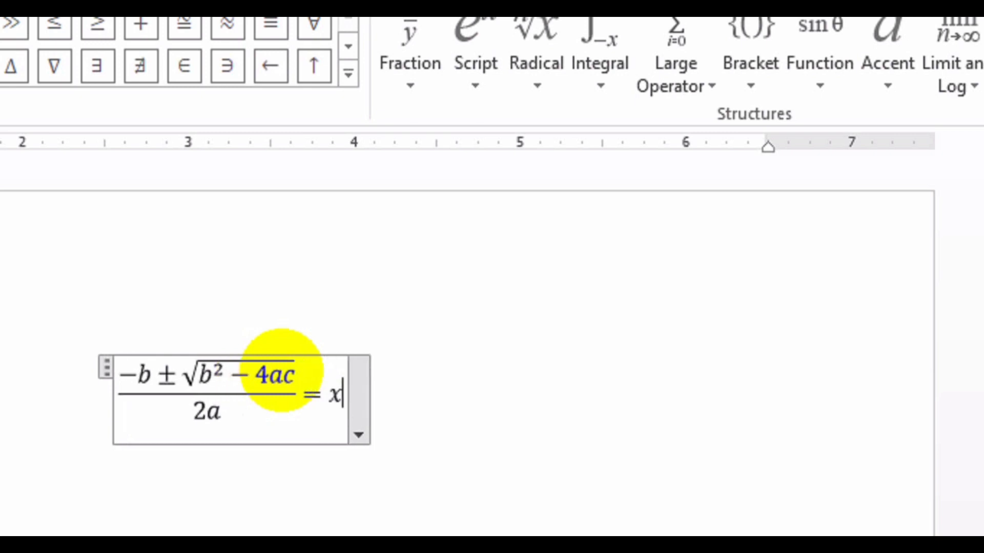
Step: Browse the full set of insertable symbols in the Symbol font and the list of special characters
{"action": "left_click", "coordinate": [626, 389]}
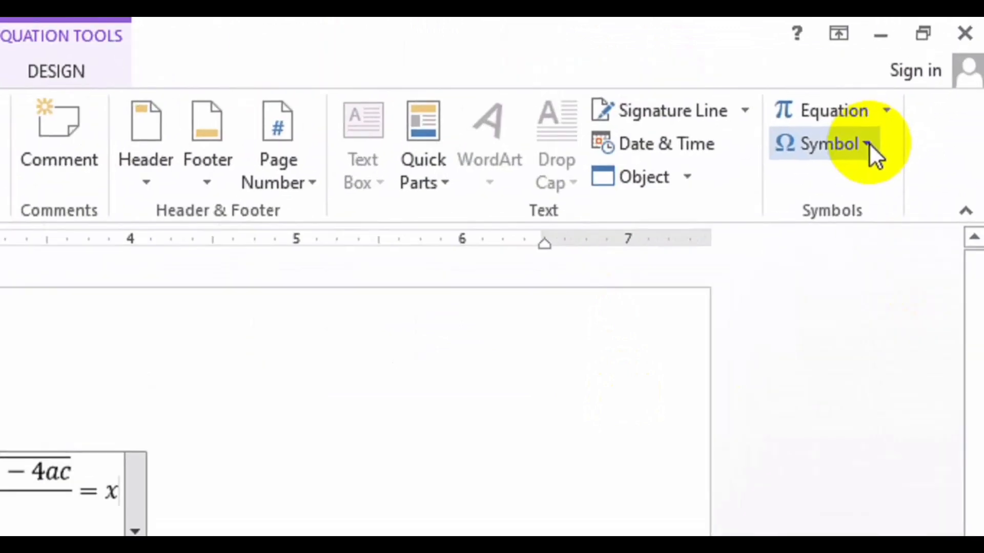
{"action": "left_click", "coordinate": [855, 134]}
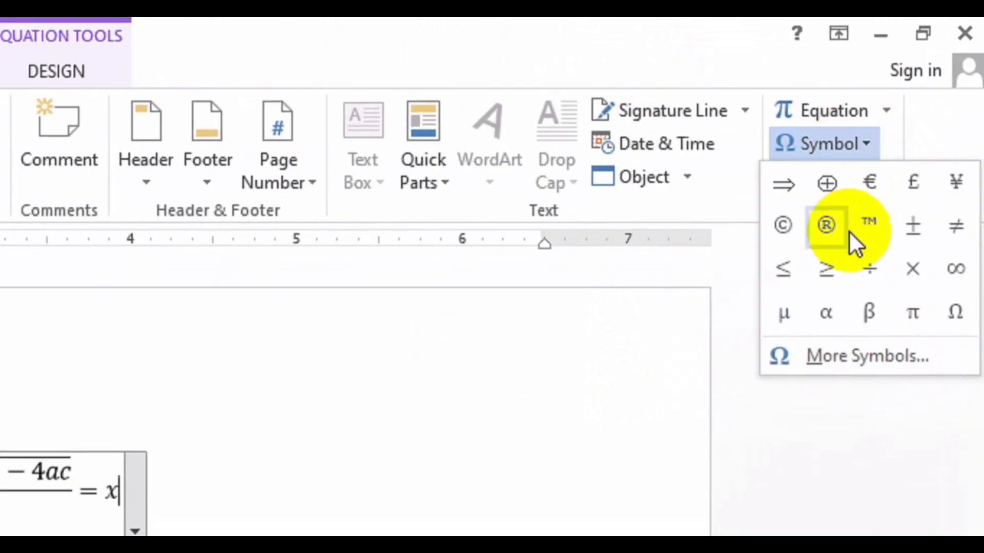
{"action": "left_click", "coordinate": [860, 359]}
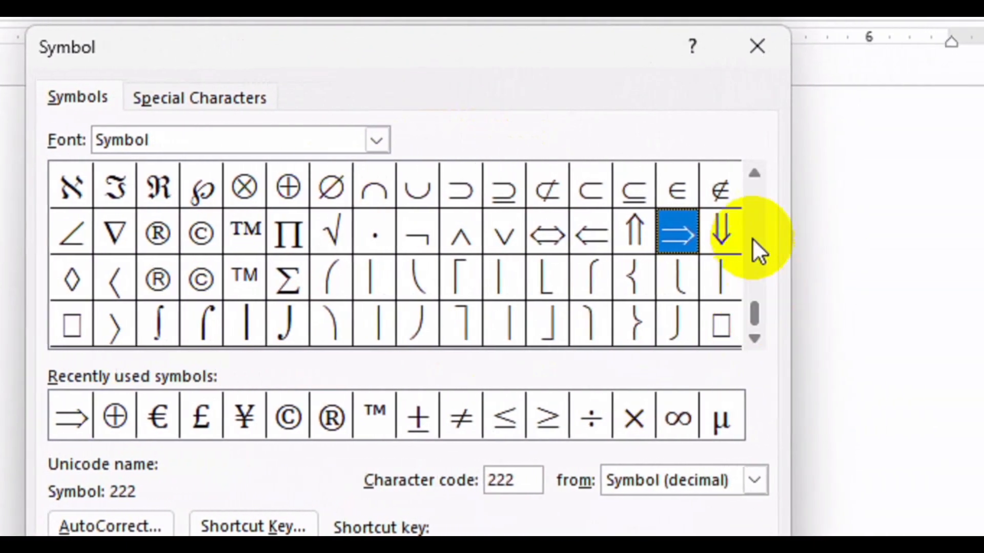
{"action": "scroll", "coordinate": [748, 237], "scroll_direction": "up", "scroll_amount": 2}
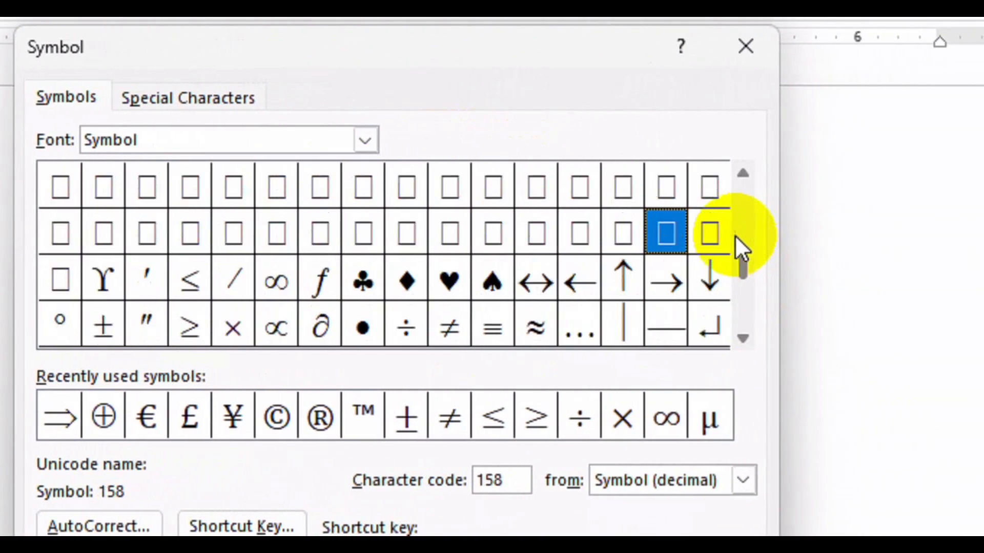
{"action": "left_click", "coordinate": [218, 98]}
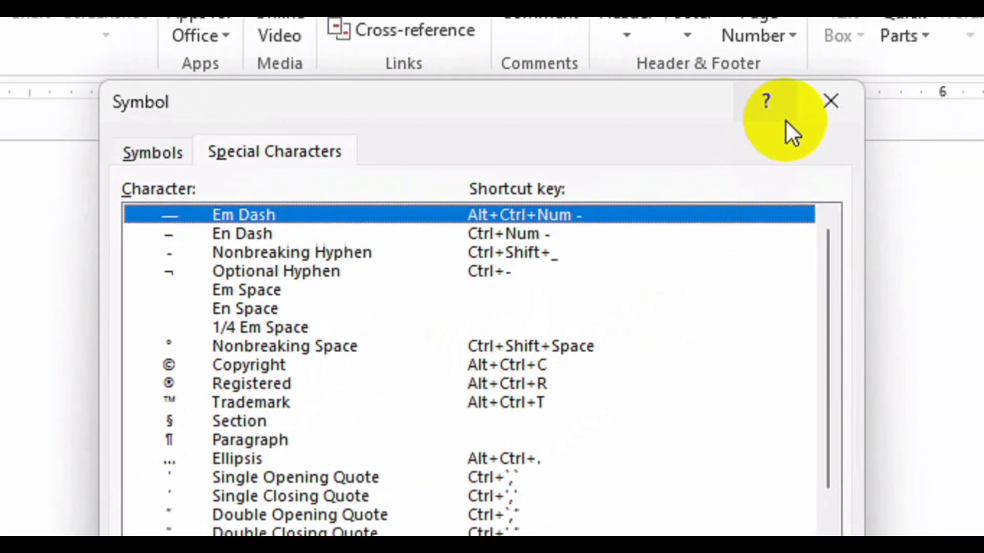
Step: Add two full-width horizontal lines below the equation by autoformatting rows of hyphens
{"action": "left_click", "coordinate": [884, 73]}
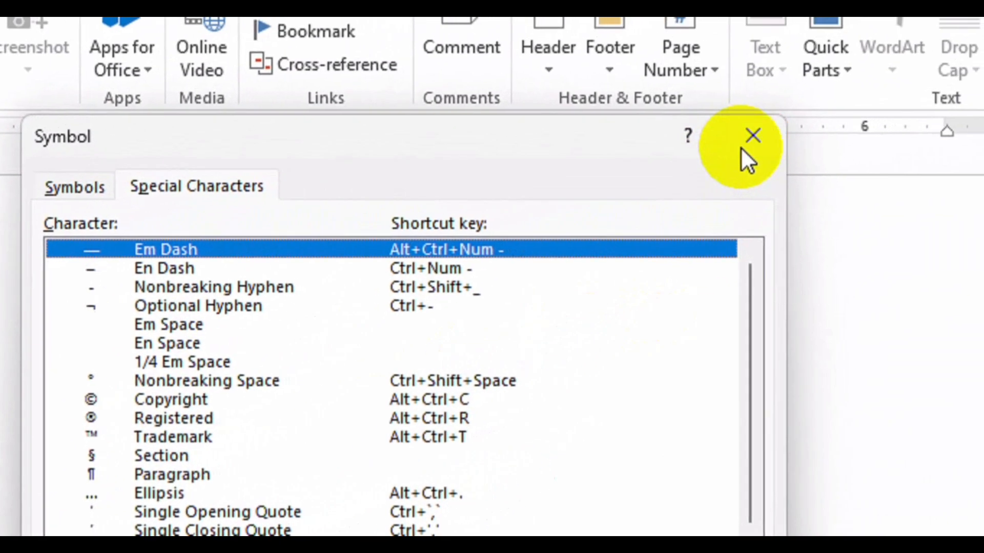
{"action": "left_click", "coordinate": [156, 490]}
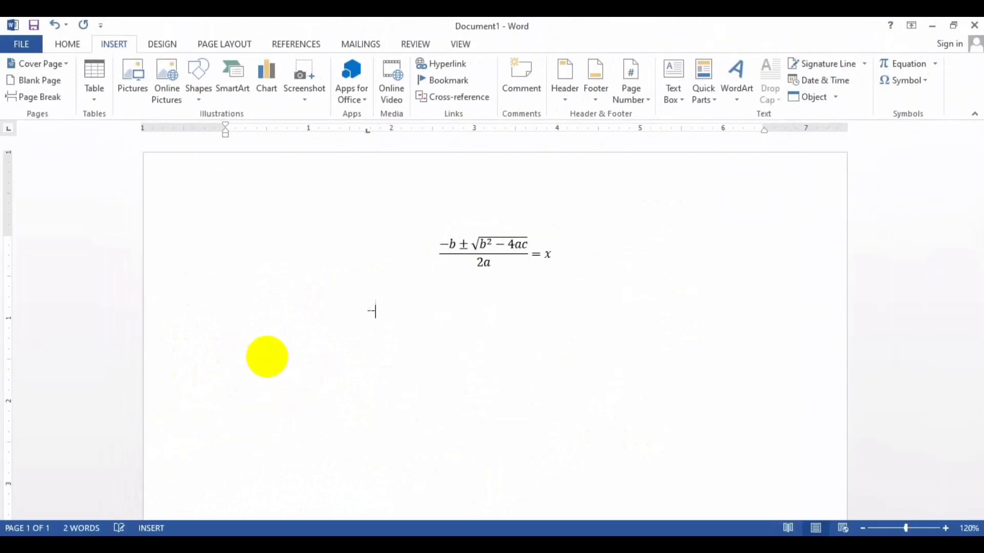
{"action": "key", "text": "BackSpace"}
{"action": "key", "text": "Return"}
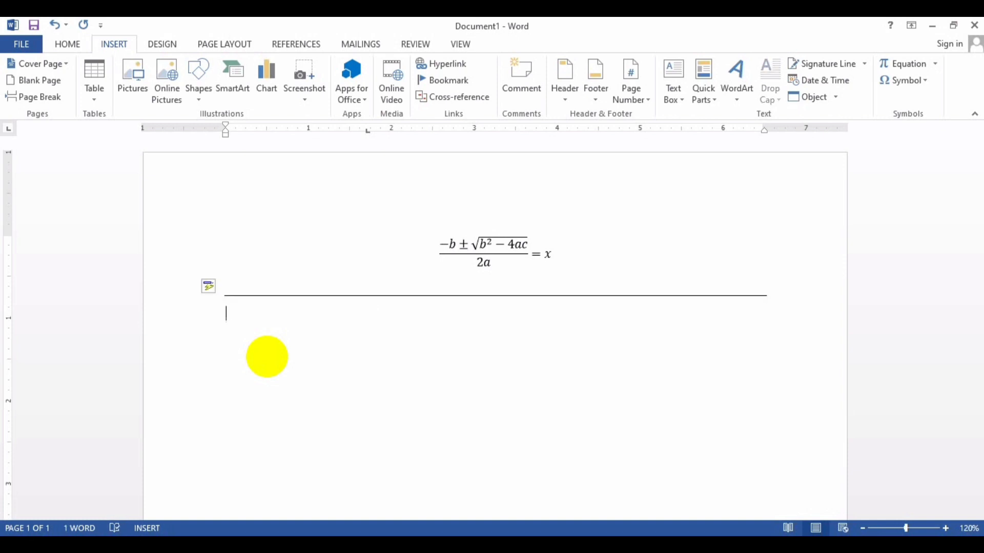
{"action": "type", "text": "---"}
{"action": "key", "text": "Return"}
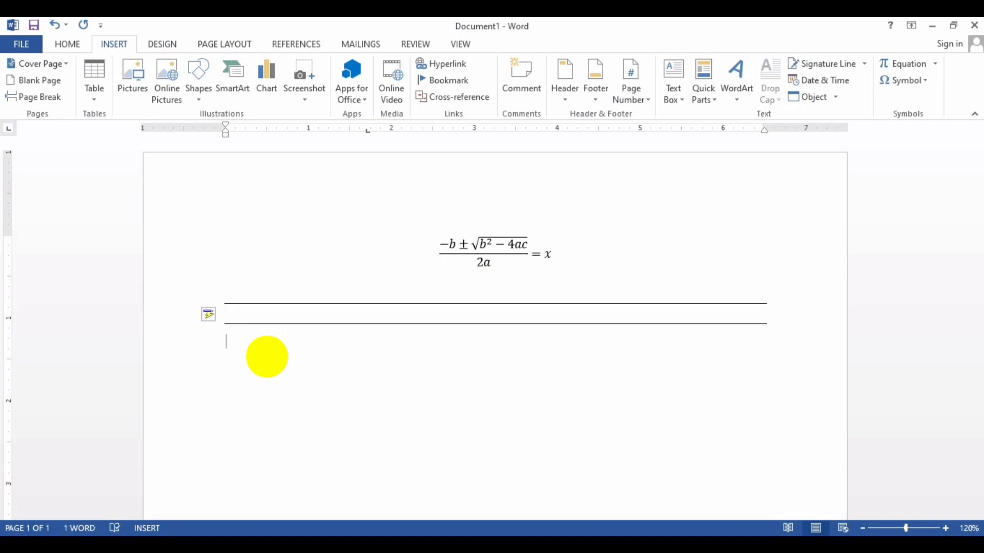
Step: Look up the Copyright character's shortcut in the special characters list and insert © below the horizontal lines
{"action": "left_click", "coordinate": [922, 80]}
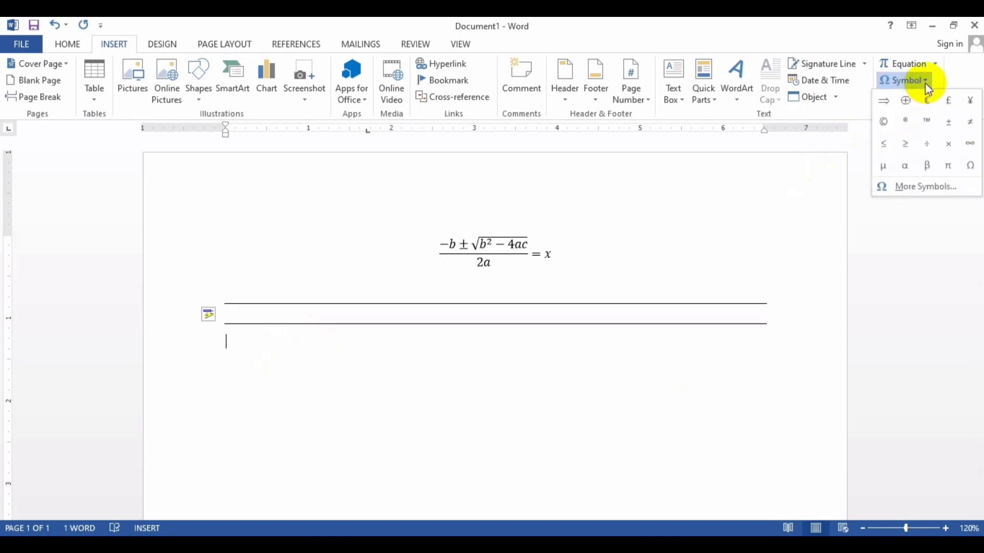
{"action": "left_click", "coordinate": [923, 186]}
{"action": "left_click", "coordinate": [390, 157]}
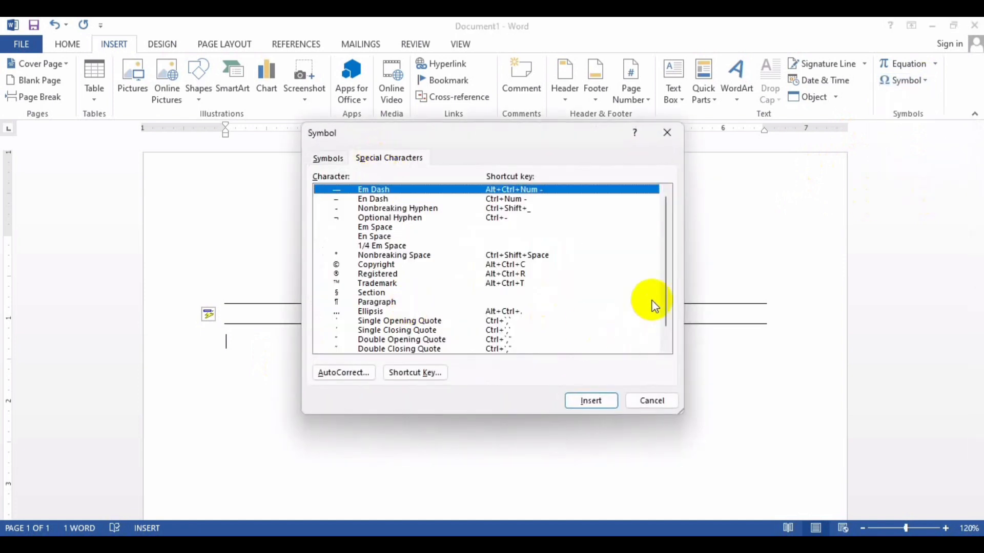
{"action": "scroll", "coordinate": [659, 302], "scroll_direction": "down", "scroll_amount": 1}
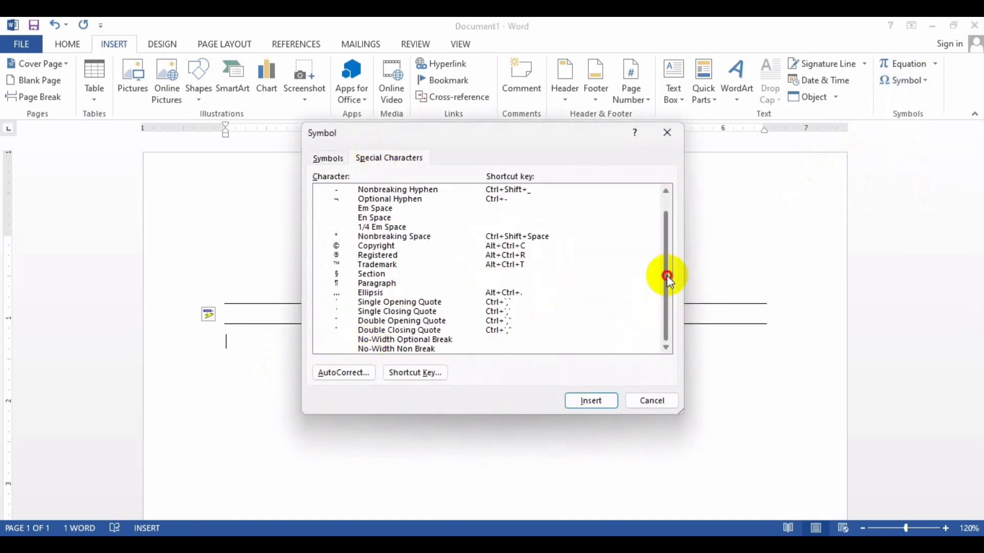
{"action": "left_click_drag", "start_coordinate": [666, 275], "coordinate": [666, 258]}
{"action": "left_click", "coordinate": [668, 134]}
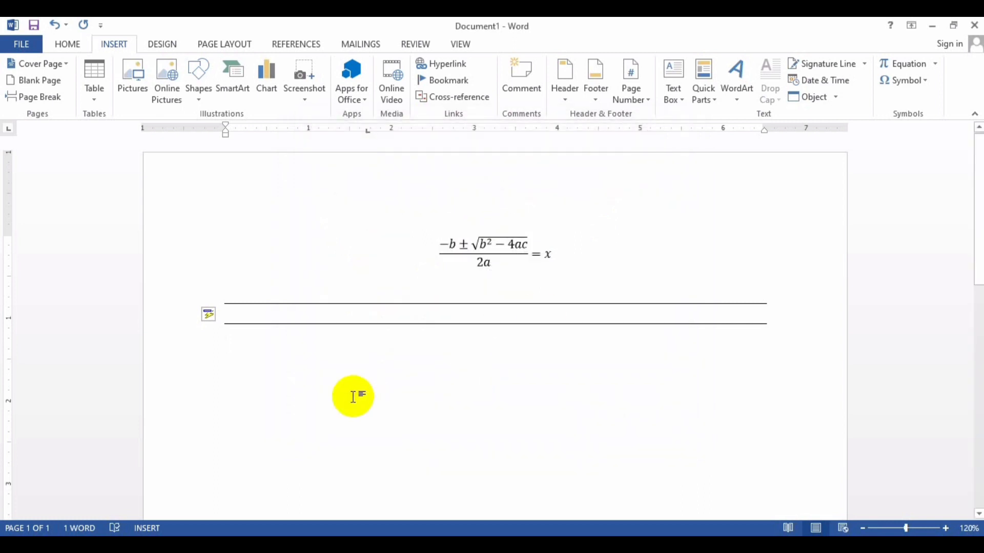
{"action": "key", "text": "ctrl+alt+c"}
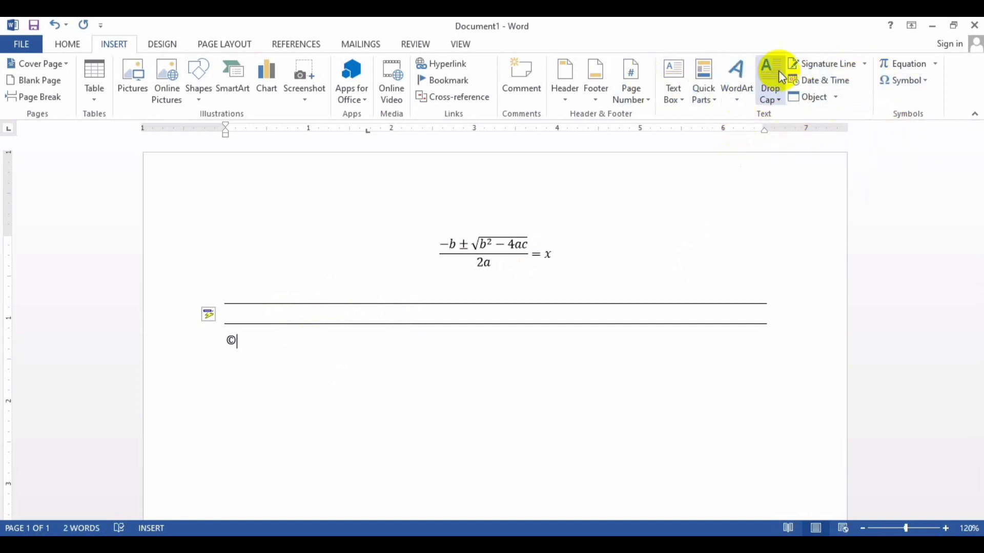
Step: Draw a small text box in the page's upper-left corner and enter Class Work in it
{"action": "left_click", "coordinate": [687, 100]}
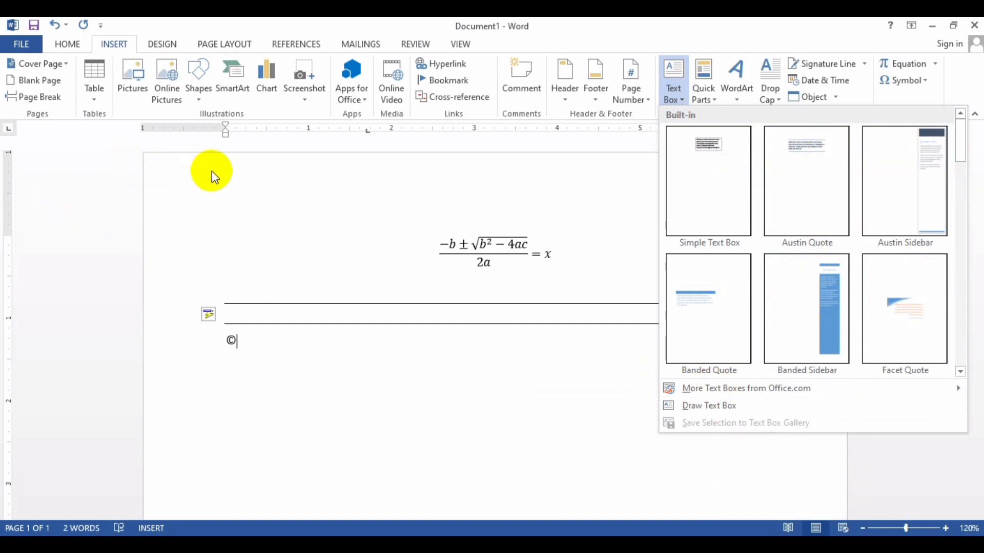
{"action": "left_click", "coordinate": [696, 405]}
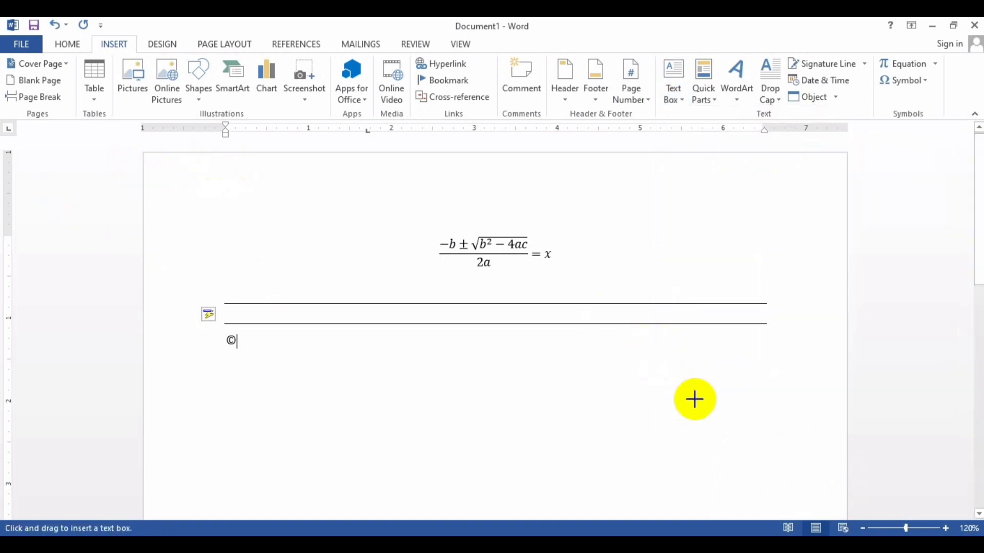
{"action": "left_click_drag", "start_coordinate": [229, 177], "coordinate": [256, 196]}
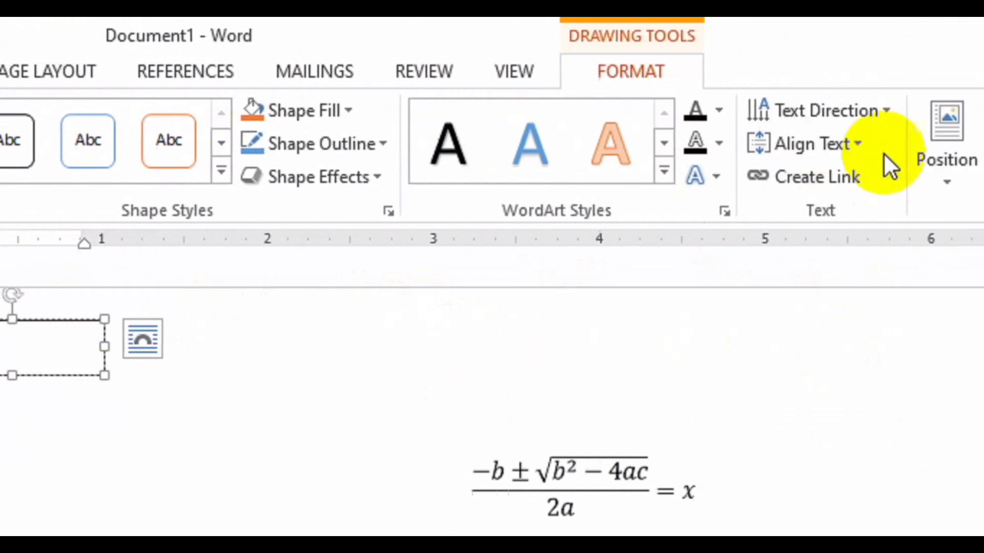
{"action": "left_click", "coordinate": [274, 358]}
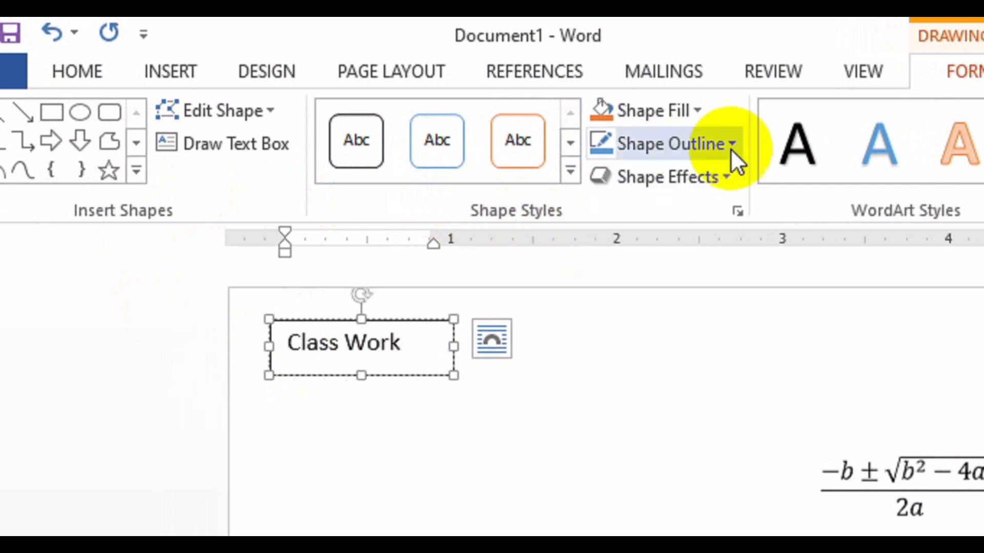
Step: Select the Class Work text box and remove its outline
{"action": "left_click", "coordinate": [433, 377]}
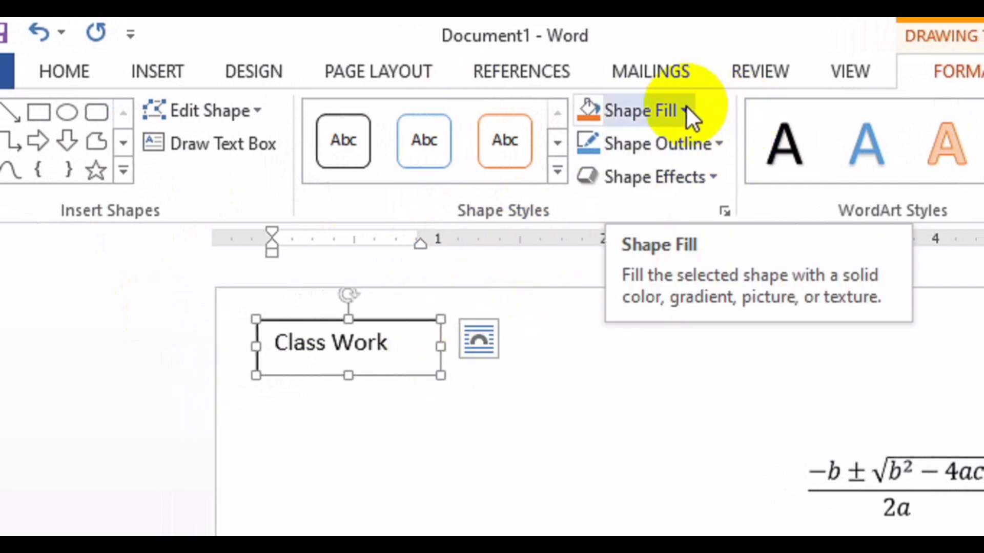
{"action": "left_click", "coordinate": [827, 426]}
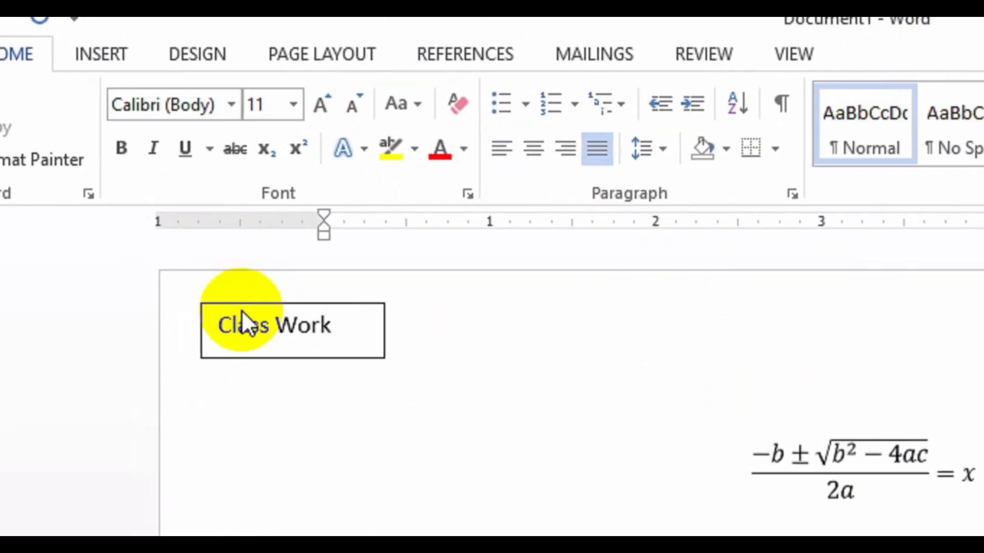
{"action": "left_click", "coordinate": [371, 358]}
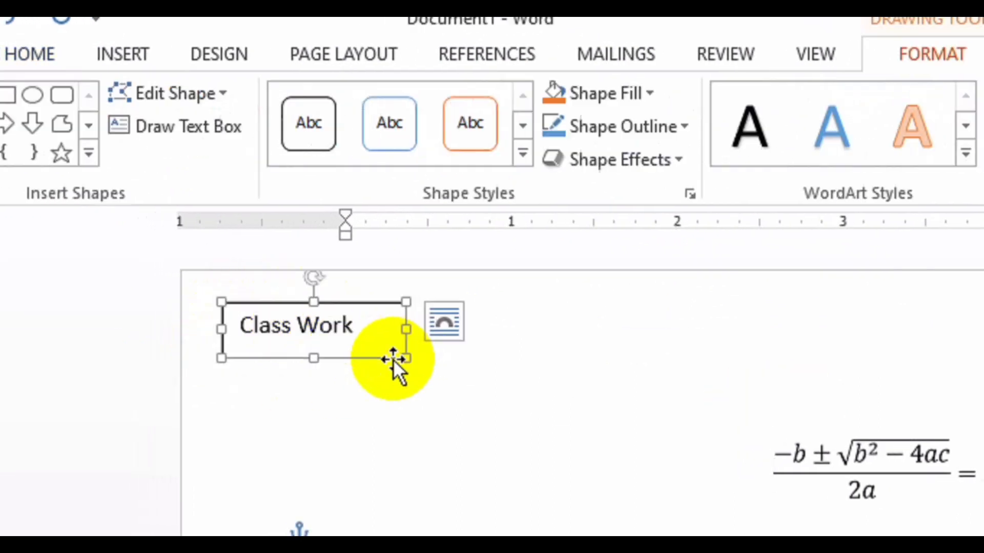
{"action": "left_click", "coordinate": [685, 128]}
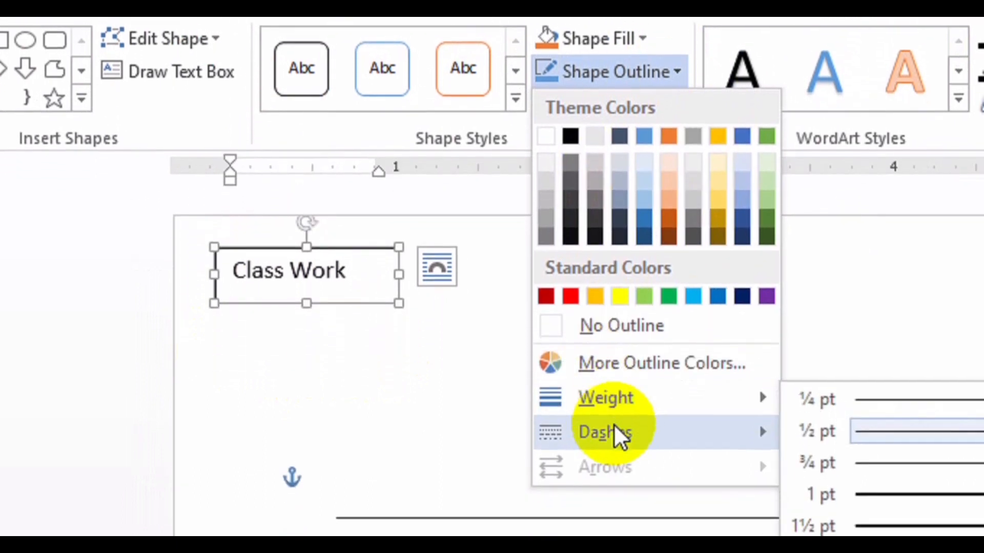
{"action": "mouse_move", "coordinate": [615, 479]}
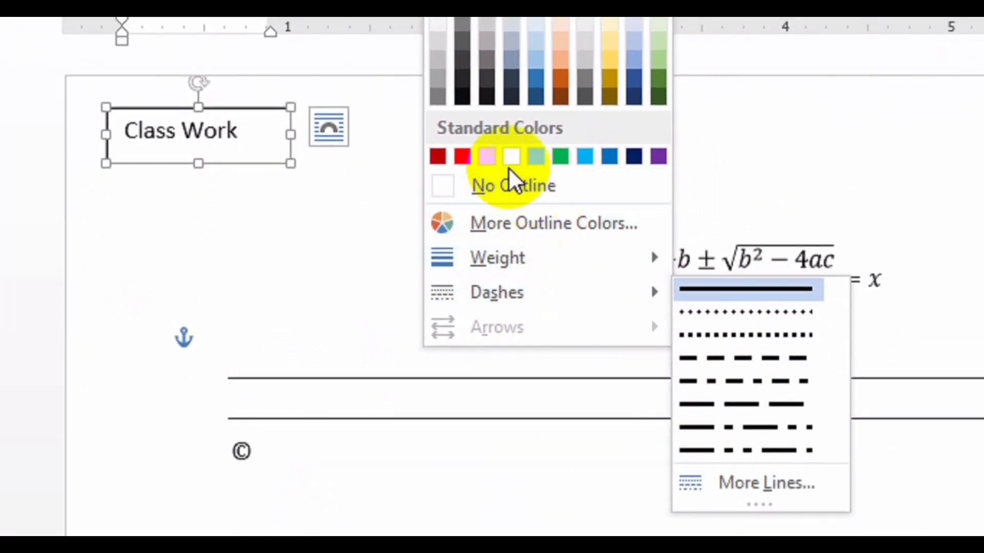
{"action": "left_click", "coordinate": [527, 247]}
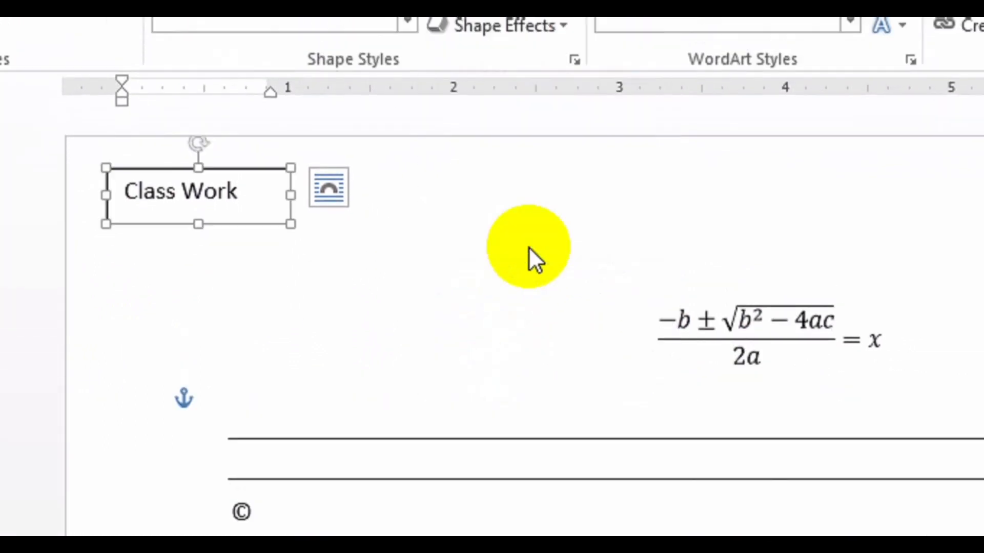
{"action": "left_click", "coordinate": [345, 283]}
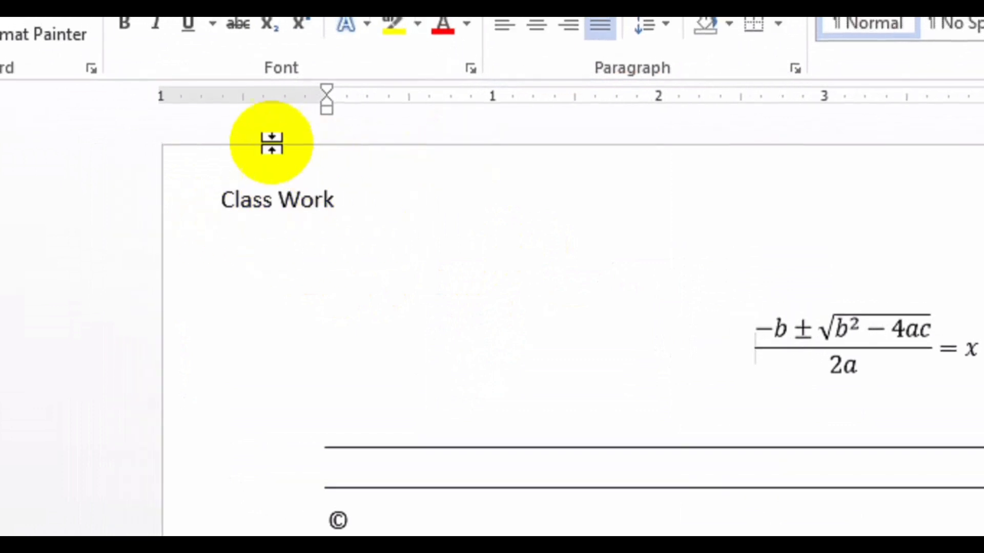
Step: Apply the glossy gold preset shape style and an outer shadow effect to the Class Work text box
{"action": "left_click", "coordinate": [308, 217]}
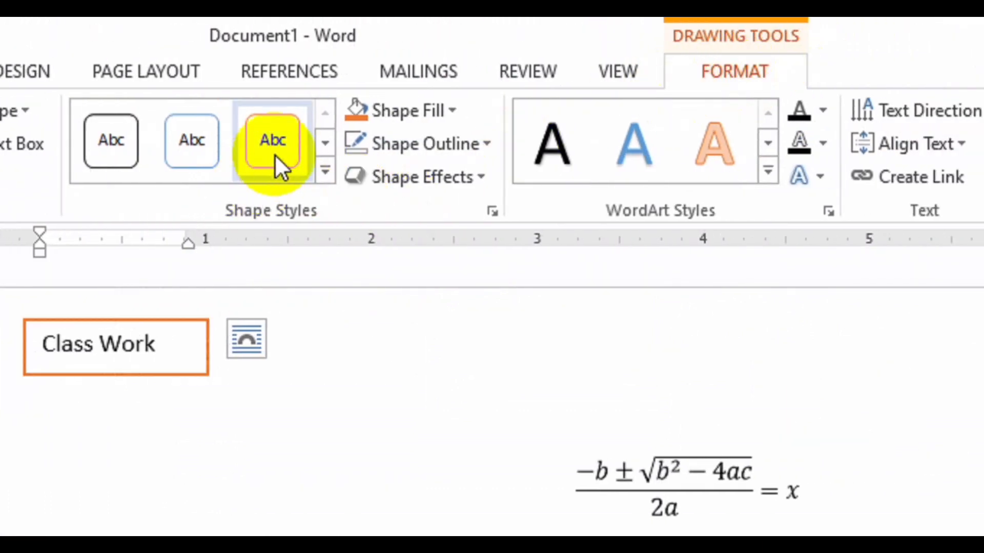
{"action": "left_click", "coordinate": [325, 172]}
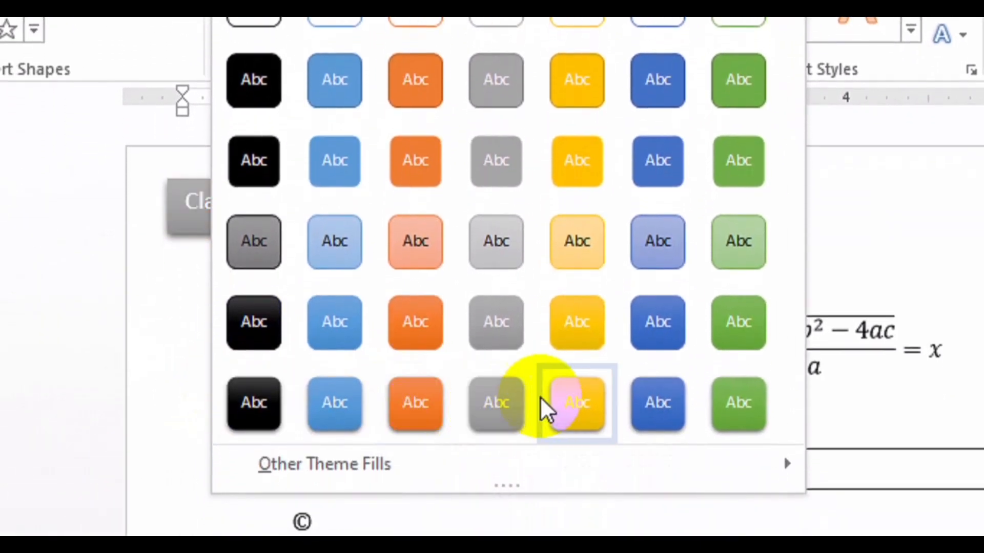
{"action": "left_click", "coordinate": [550, 410]}
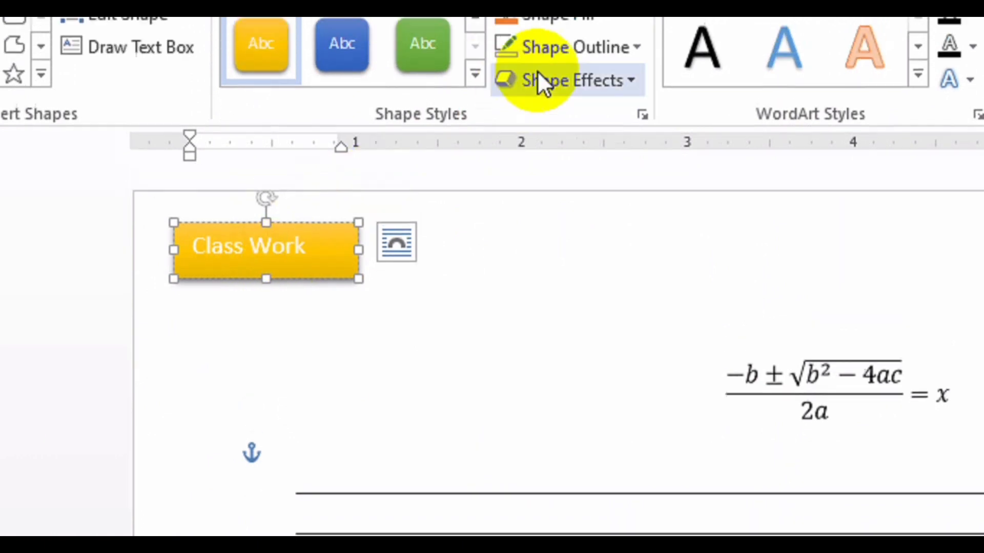
{"action": "left_click", "coordinate": [606, 36]}
{"action": "mouse_move", "coordinate": [593, 216]}
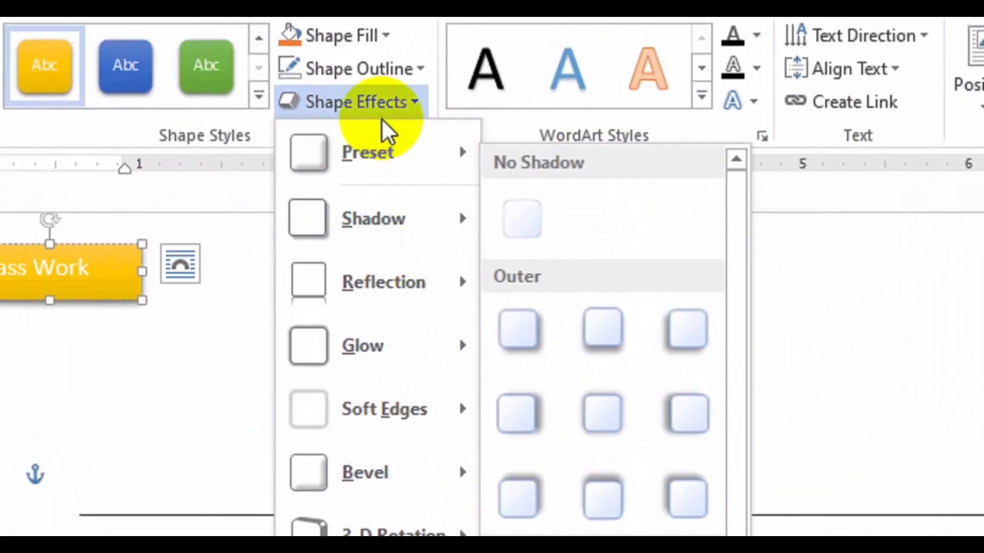
{"action": "left_click", "coordinate": [690, 318]}
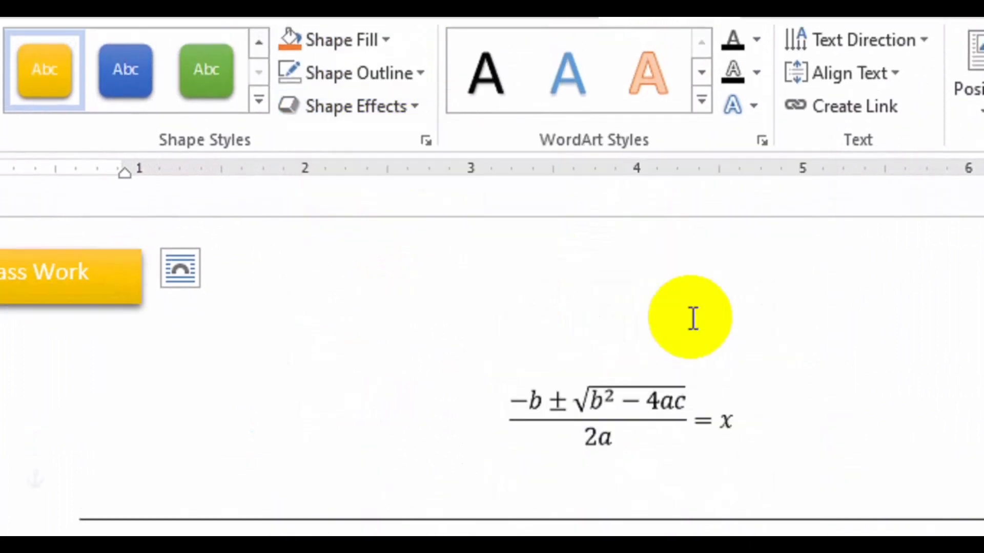
Step: Fill the Class Work text box with the Granite texture
{"action": "left_click", "coordinate": [259, 122]}
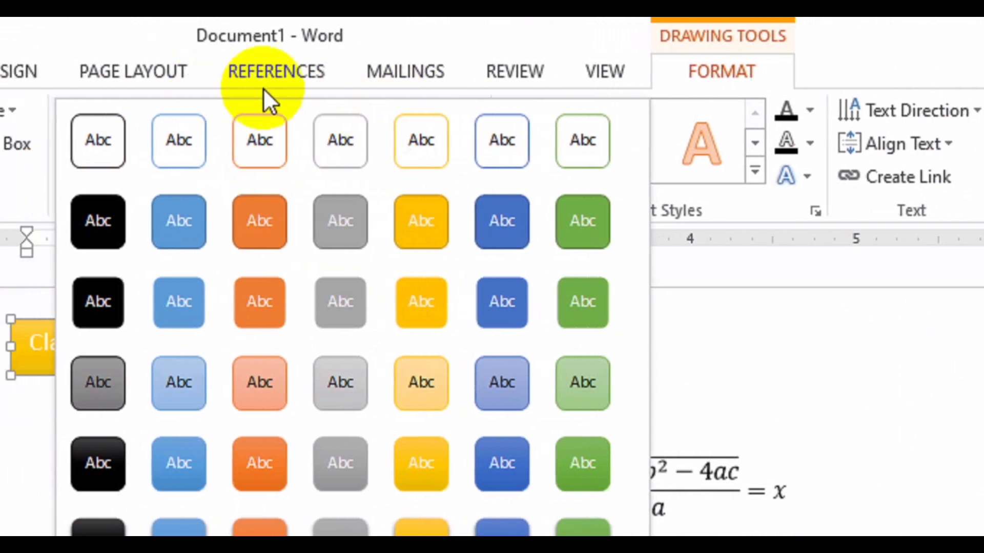
{"action": "left_click", "coordinate": [698, 74]}
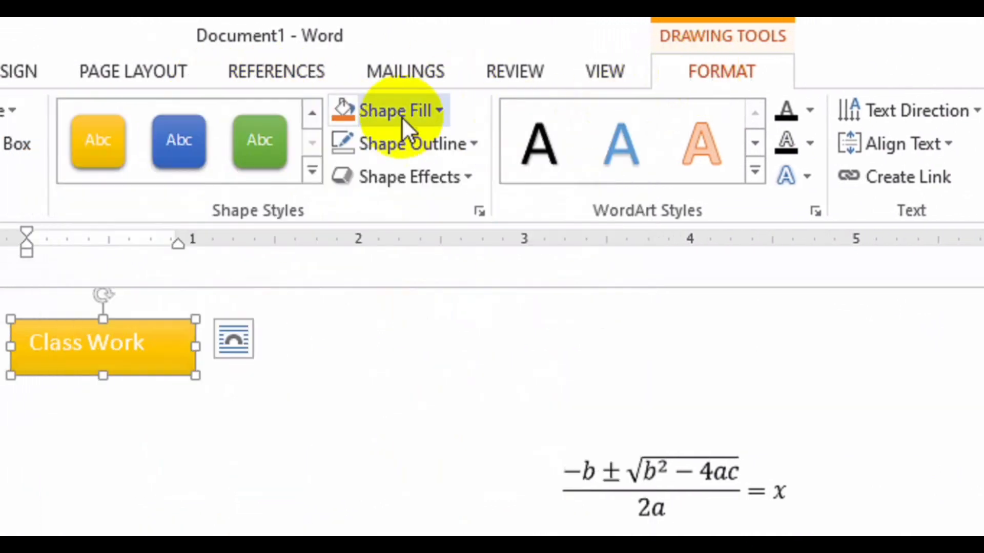
{"action": "left_click", "coordinate": [434, 115]}
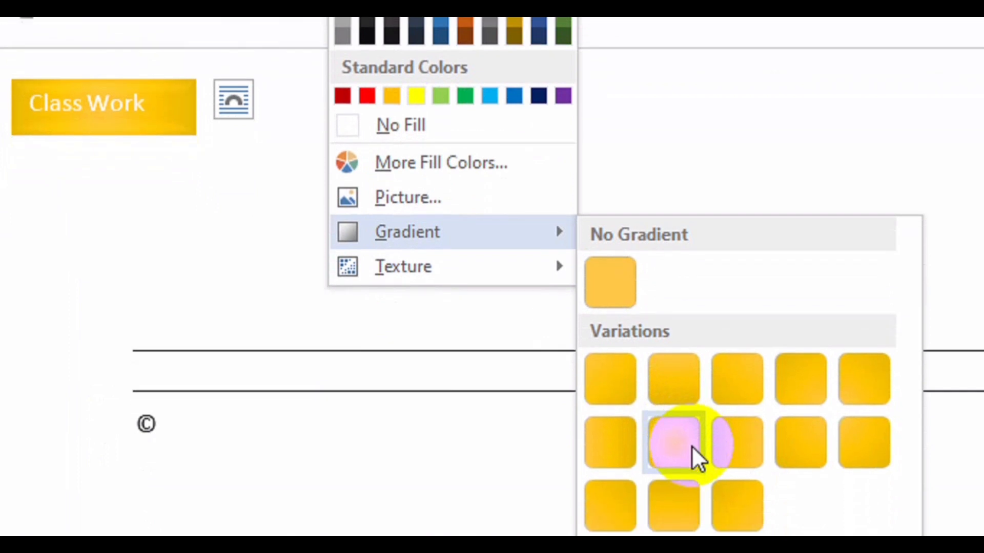
{"action": "mouse_move", "coordinate": [473, 208]}
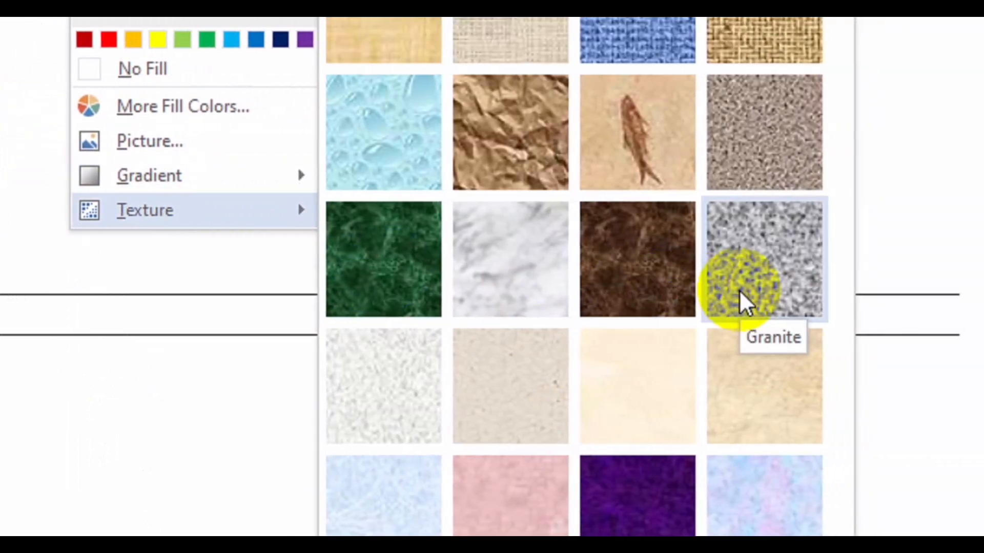
{"action": "left_click", "coordinate": [741, 303]}
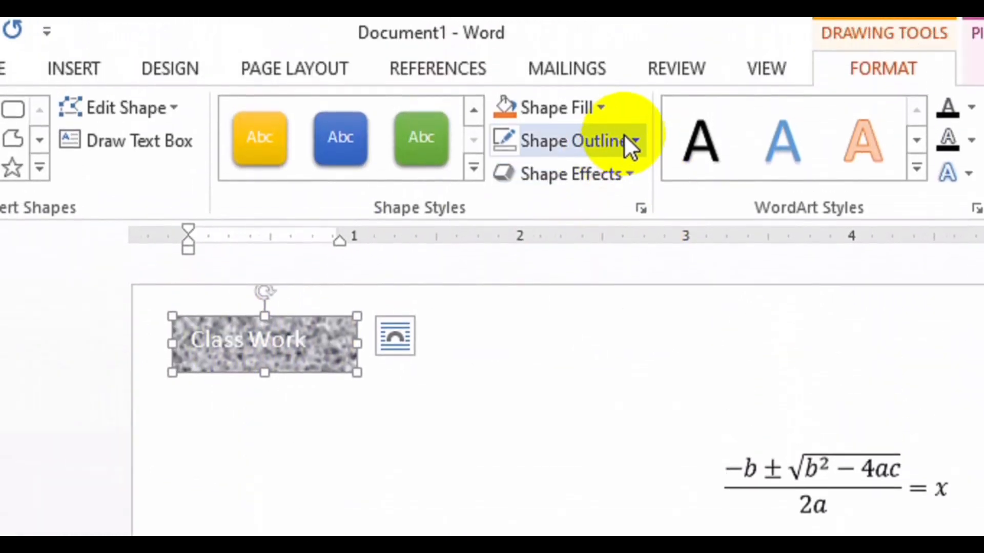
Step: Apply the solid black WordArt text style to the text in the Granite-filled Class Work box
{"action": "left_click", "coordinate": [634, 174]}
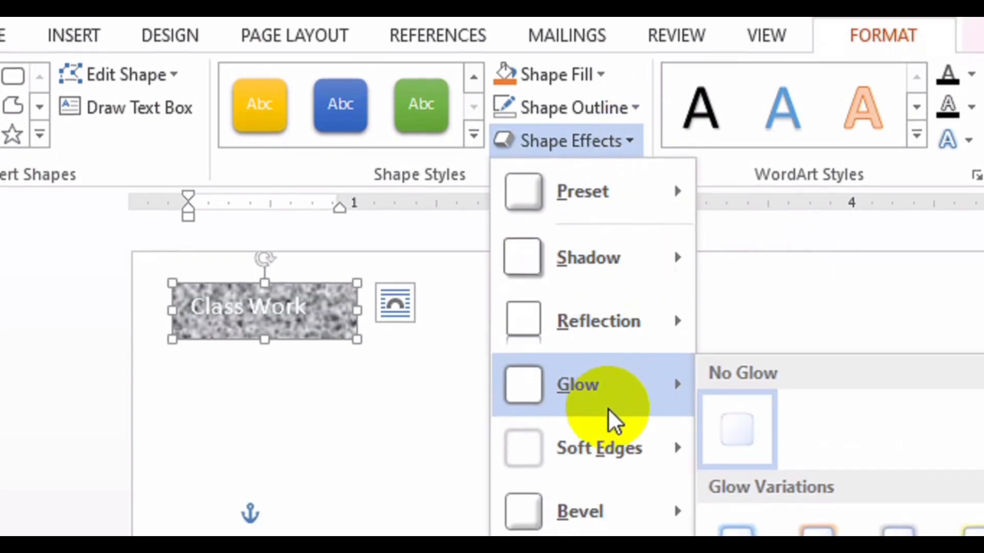
{"action": "mouse_move", "coordinate": [663, 492]}
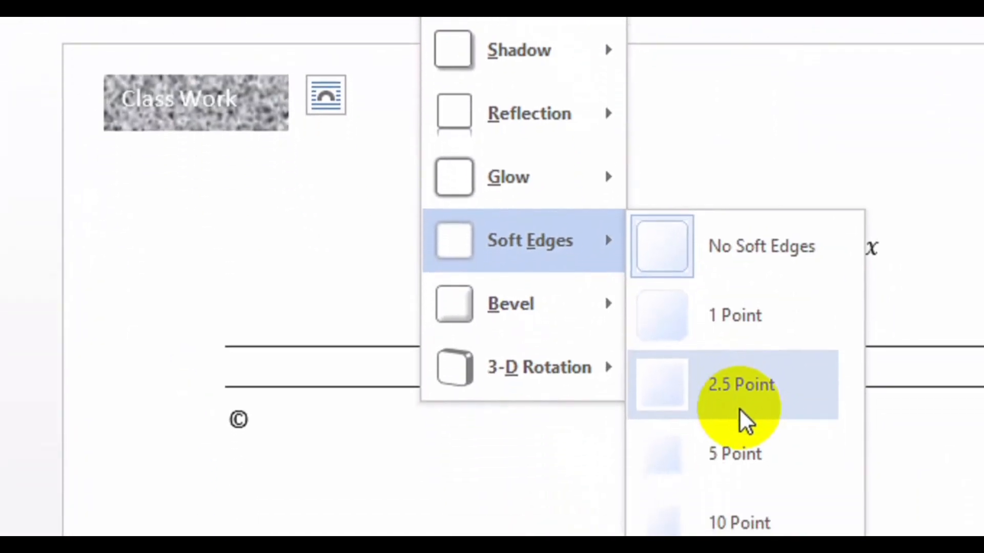
{"action": "mouse_move", "coordinate": [624, 459]}
{"action": "mouse_move", "coordinate": [609, 374]}
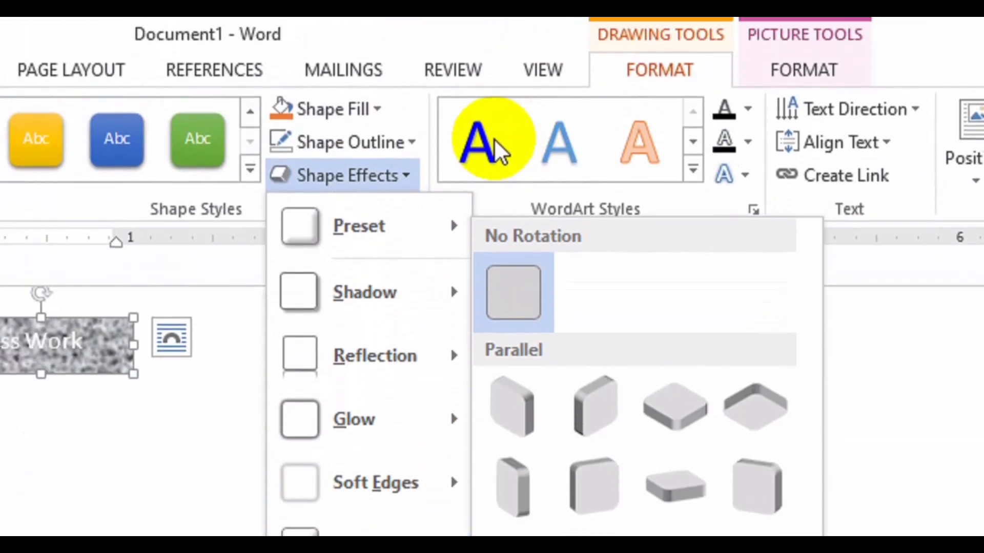
{"action": "left_click", "coordinate": [494, 139]}
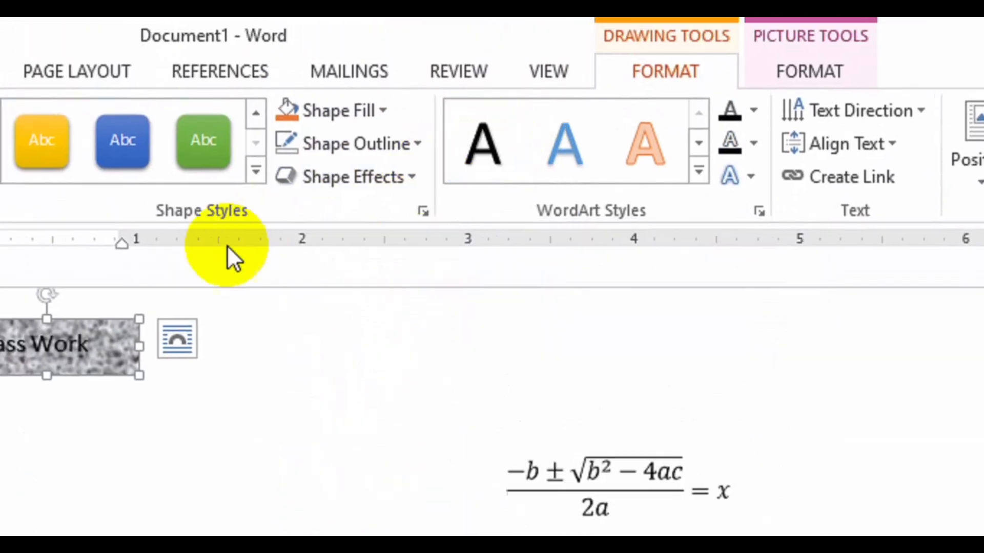
{"action": "left_click", "coordinate": [701, 167]}
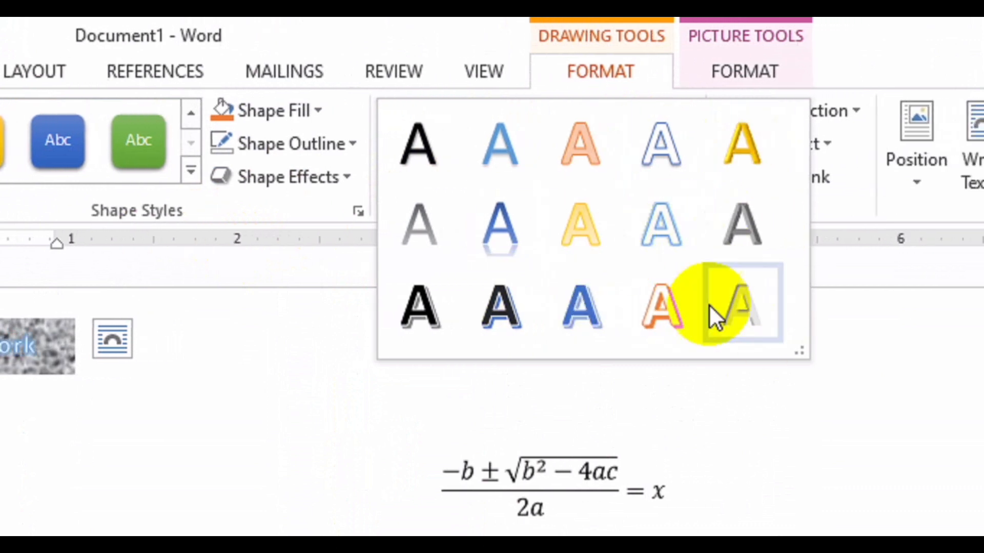
{"action": "left_click", "coordinate": [932, 47]}
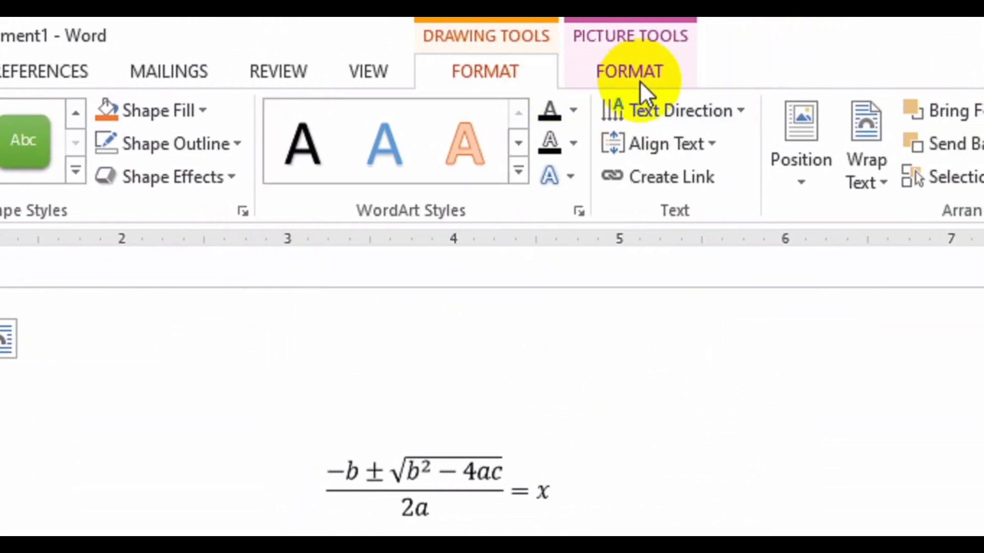
Step: Insert Class Work as WordArt in the Fill - White, Outline - Accent 2, Hard Shadow - Accent 2 style
{"action": "left_click", "coordinate": [219, 69]}
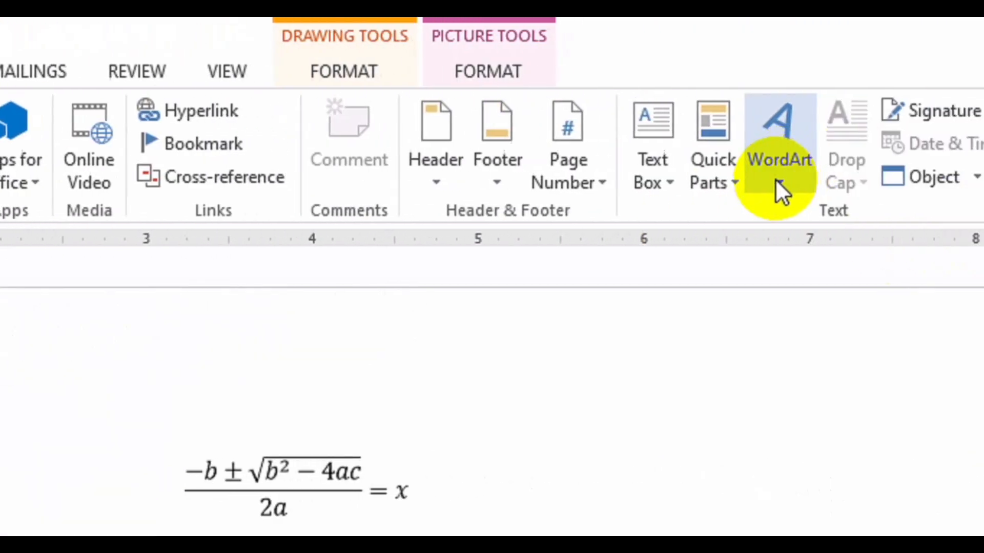
{"action": "left_click", "coordinate": [777, 184]}
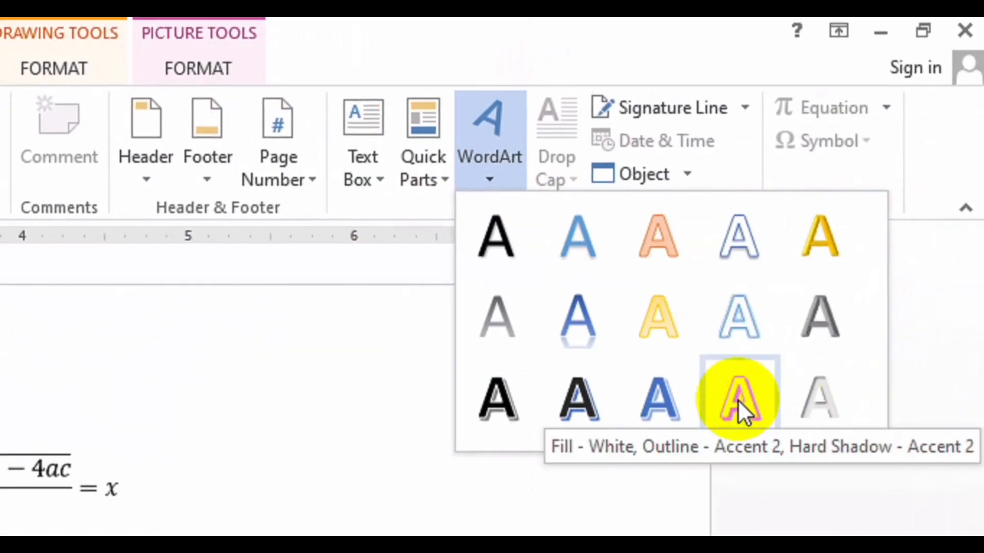
{"action": "left_click", "coordinate": [737, 399]}
{"action": "left_click_drag", "start_coordinate": [210, 361], "coordinate": [205, 363]}
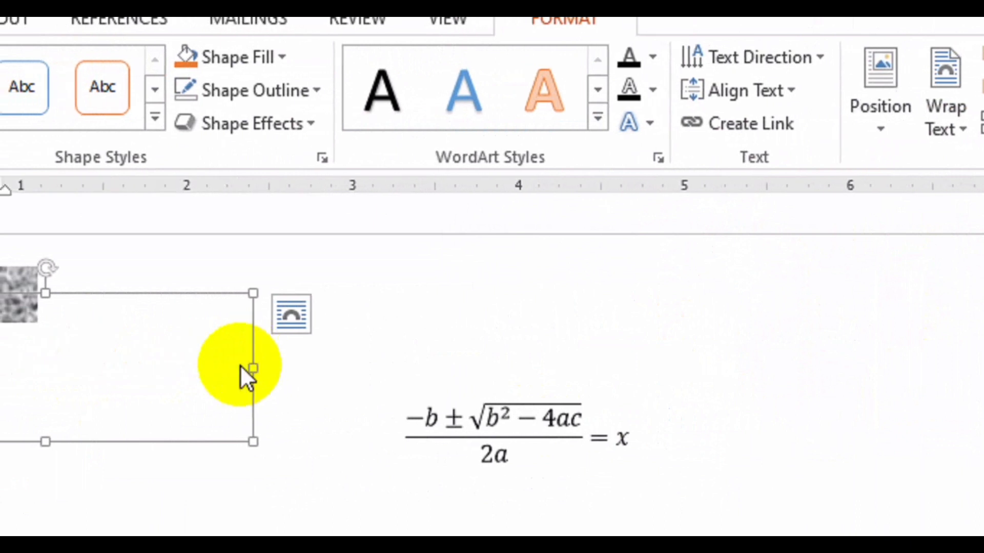
{"action": "left_click", "coordinate": [295, 369]}
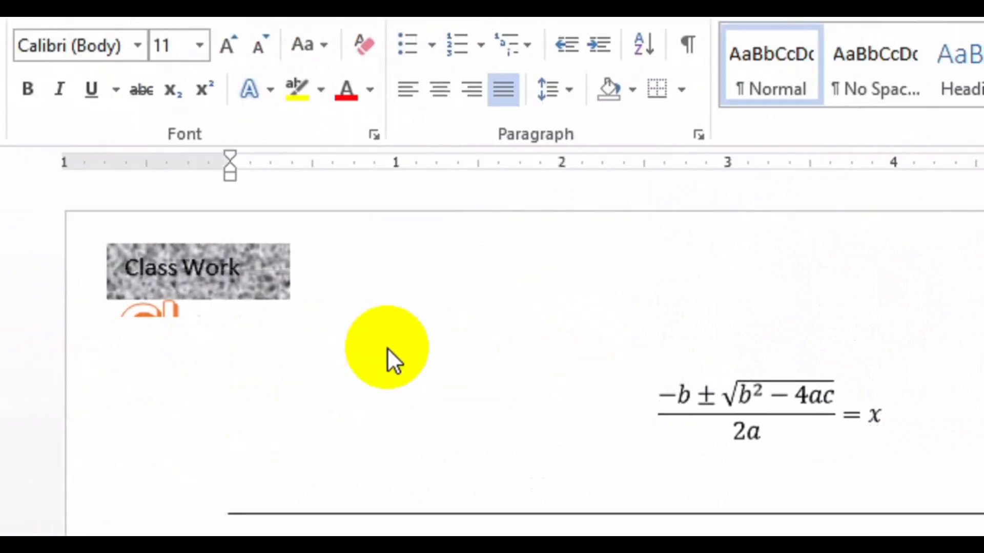
{"action": "left_click", "coordinate": [387, 347]}
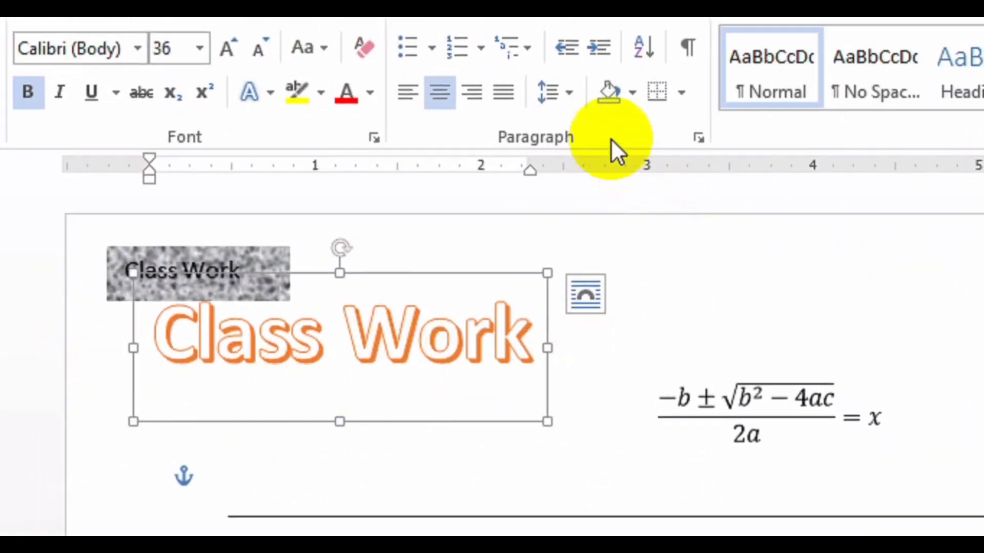
Step: Set the text direction of the orange-outlined Class Work WordArt to Rotate all text 270°
{"action": "left_click", "coordinate": [782, 57]}
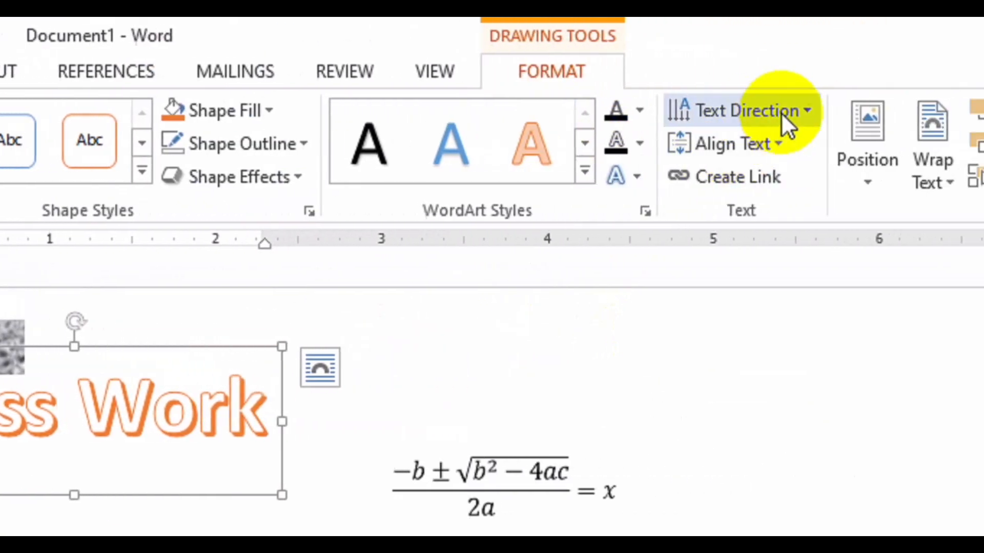
{"action": "left_click", "coordinate": [949, 112]}
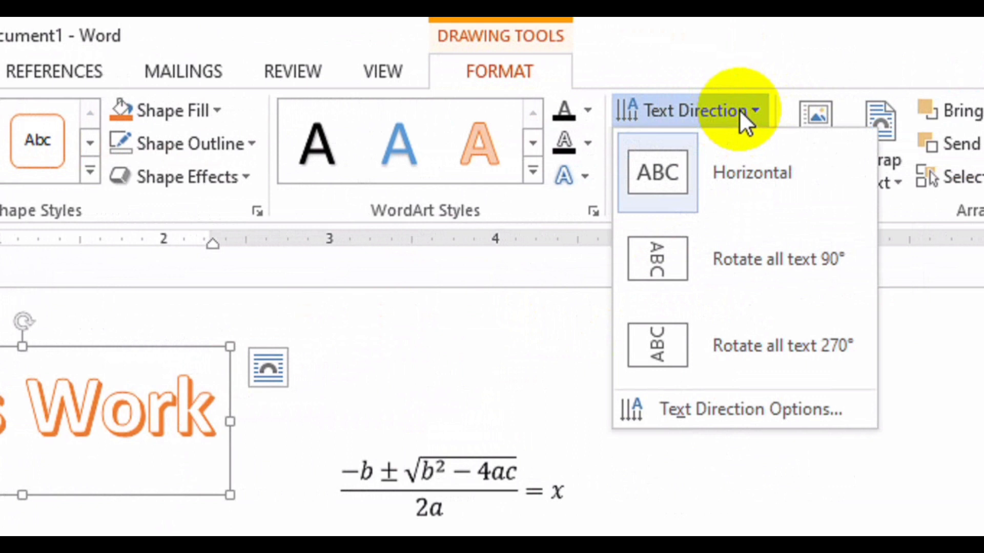
{"action": "left_click", "coordinate": [757, 346]}
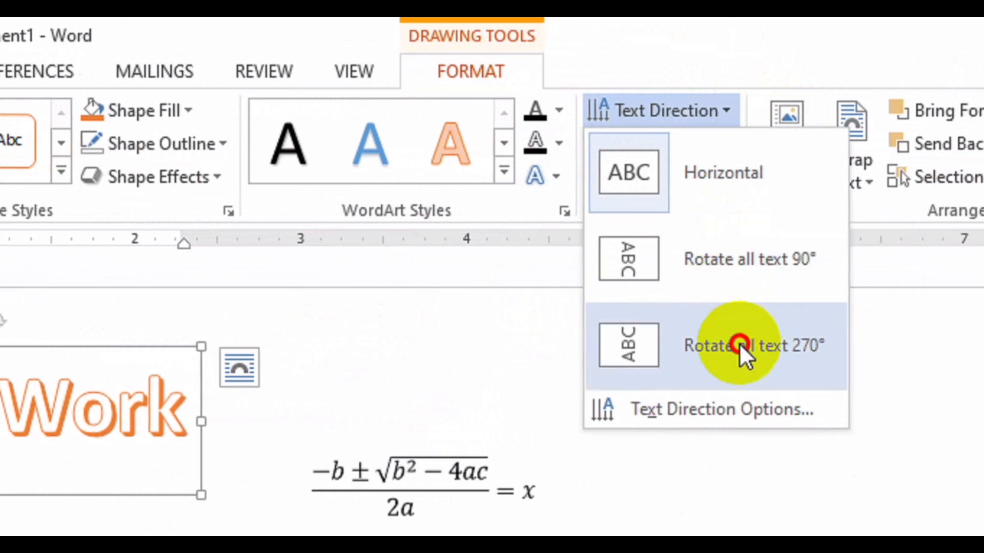
{"action": "left_click", "coordinate": [697, 143]}
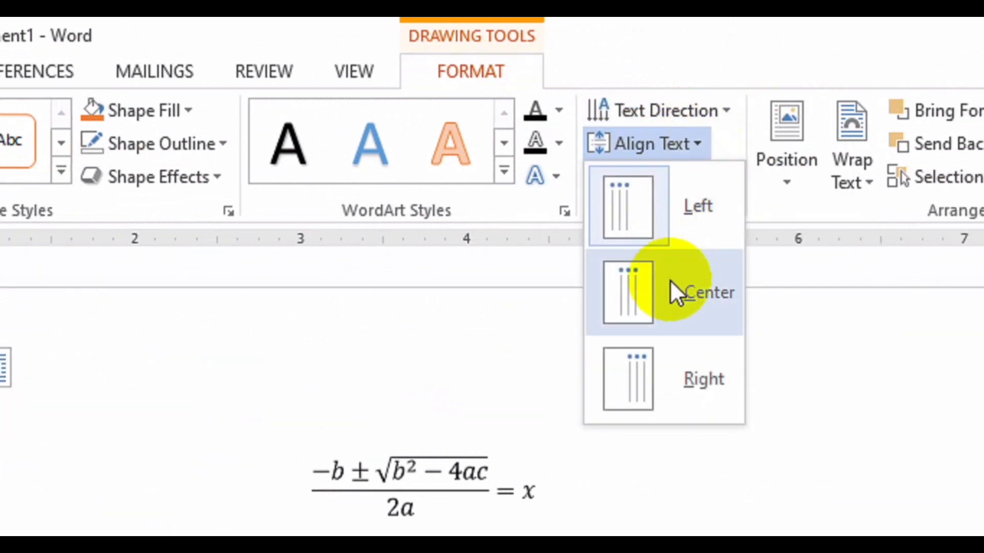
{"action": "left_click", "coordinate": [665, 135]}
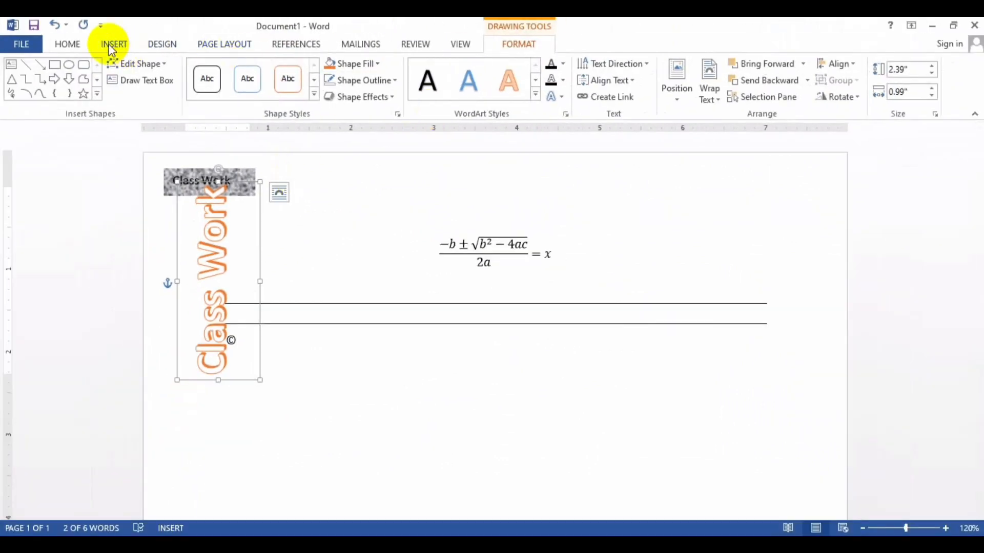
Step: Insert a new Microsoft Equation 3.0 object after the © symbol below the horizontal lines
{"action": "left_click", "coordinate": [112, 47]}
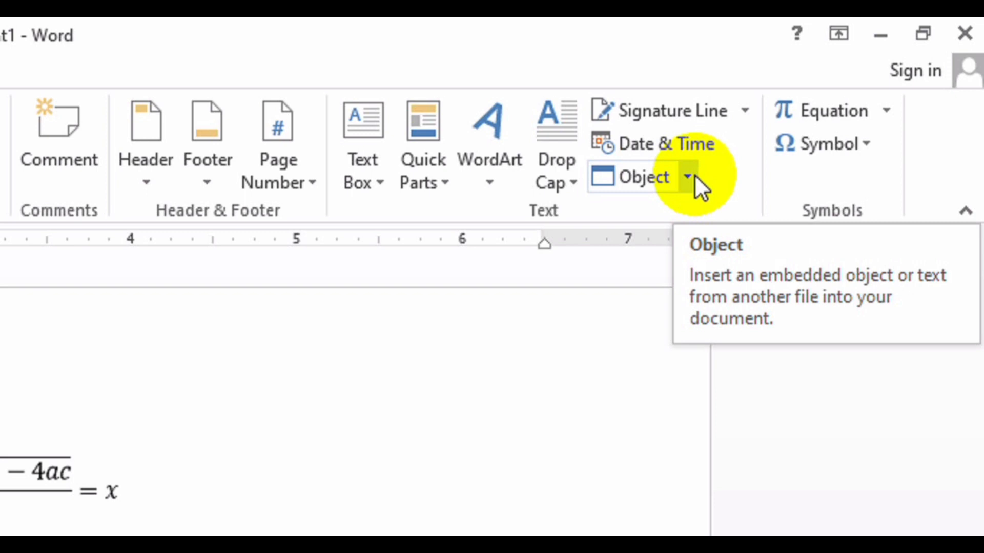
{"action": "left_click", "coordinate": [692, 174]}
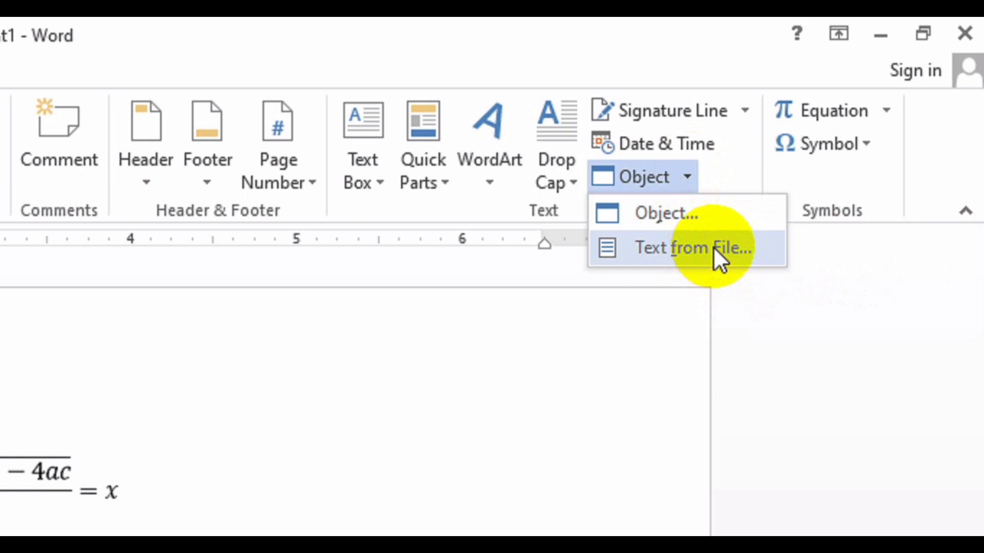
{"action": "left_click", "coordinate": [692, 211]}
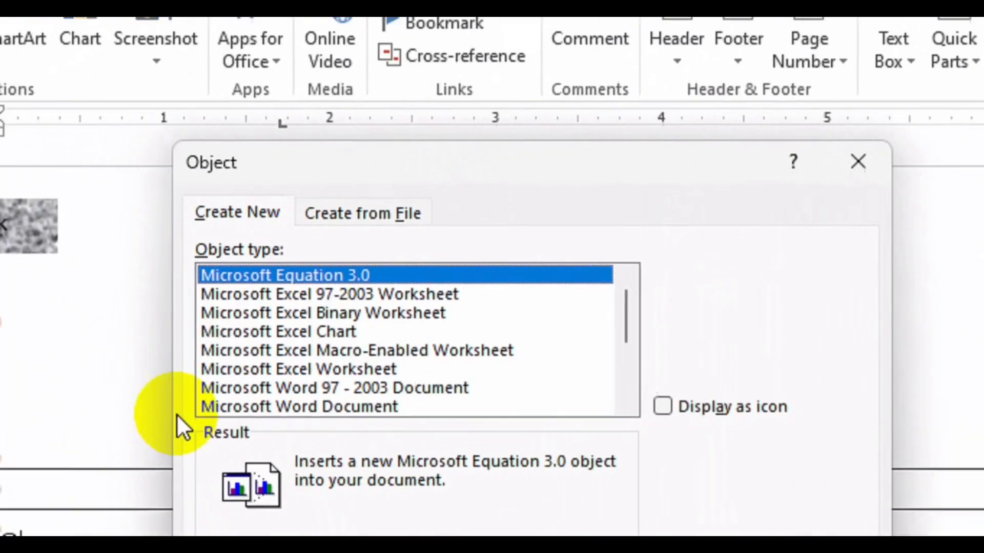
{"action": "left_click", "coordinate": [623, 366]}
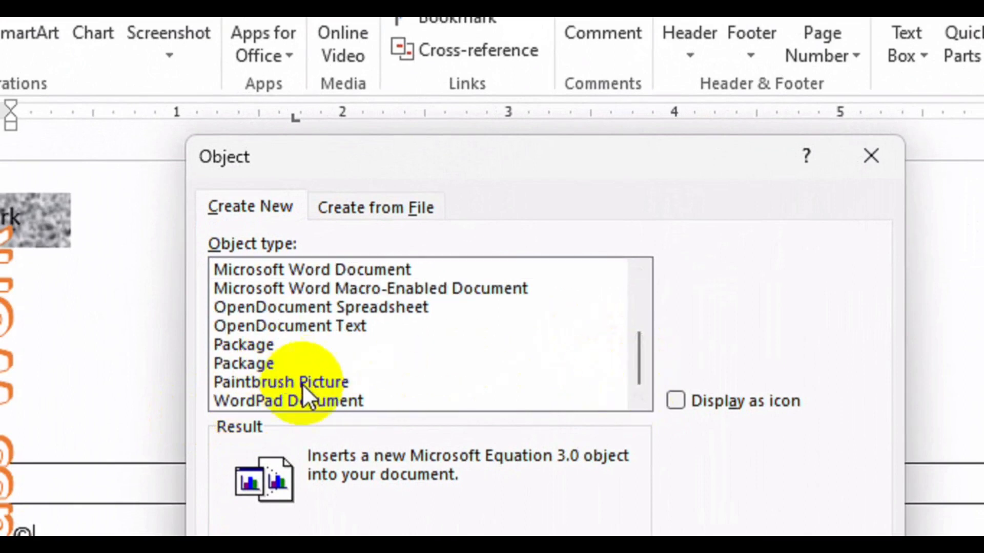
{"action": "left_click", "coordinate": [635, 306]}
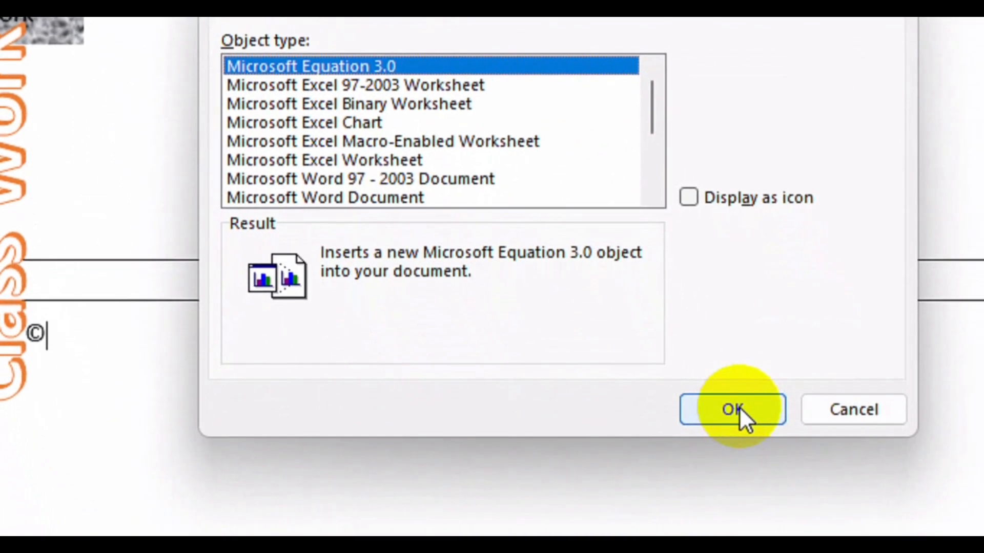
{"action": "left_click", "coordinate": [743, 456]}
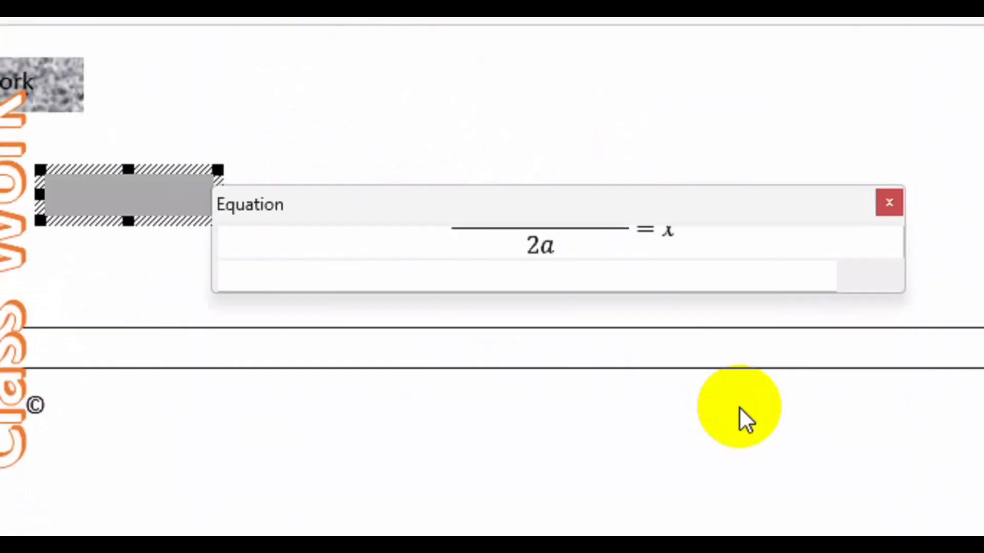
{"action": "left_click", "coordinate": [637, 227]}
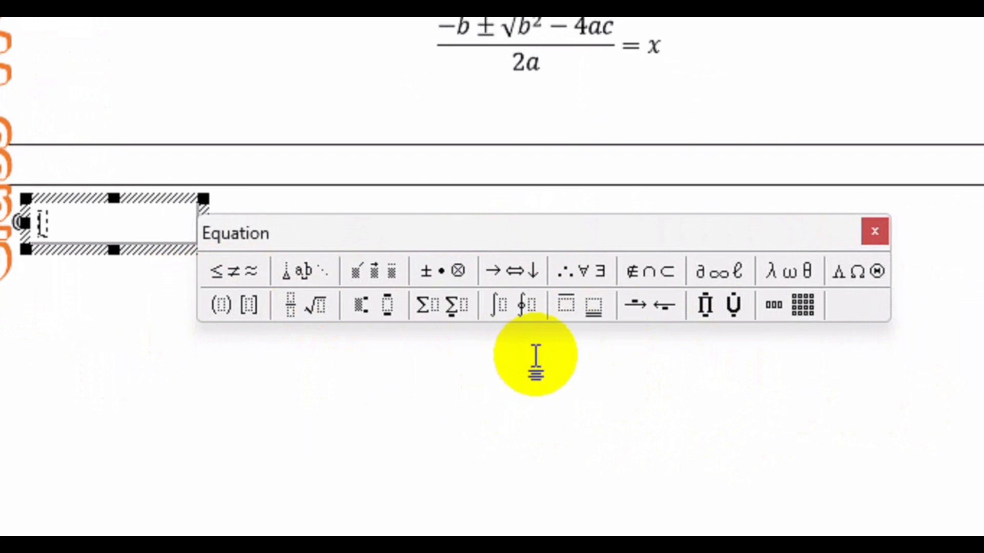
Step: Add a fraction template to the new equation object and enter −b± in its numerator
{"action": "left_click", "coordinate": [286, 299]}
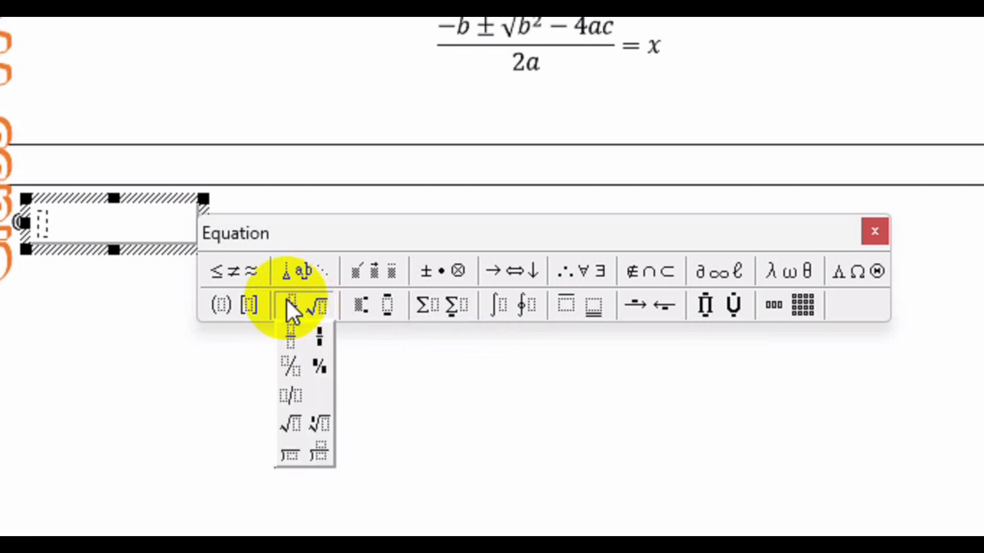
{"action": "left_click", "coordinate": [291, 339]}
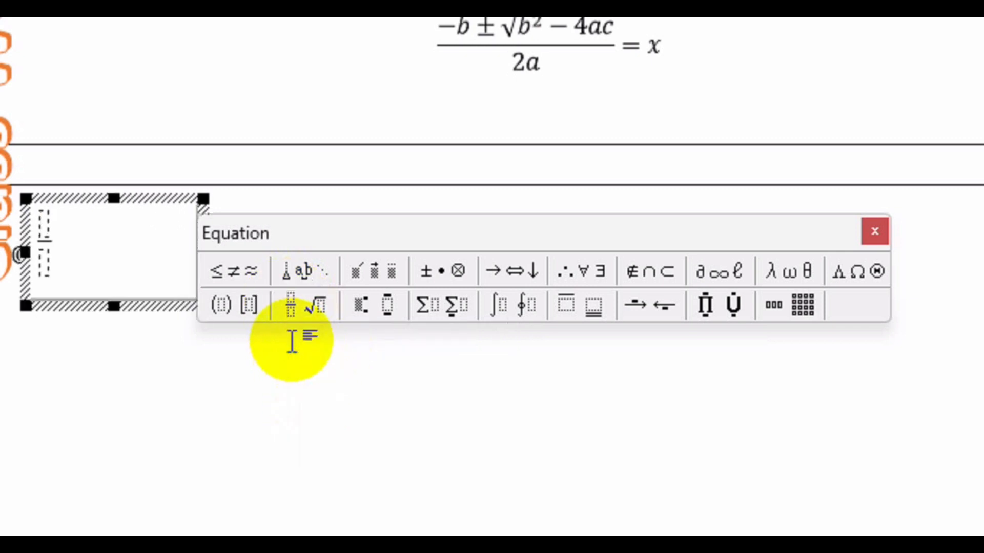
{"action": "type", "text": "-b"}
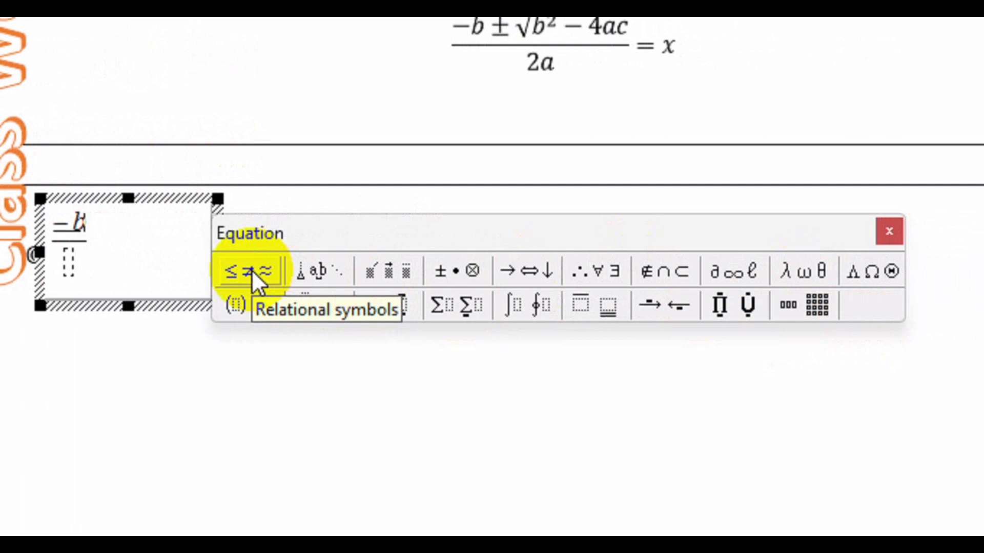
{"action": "left_click", "coordinate": [251, 270]}
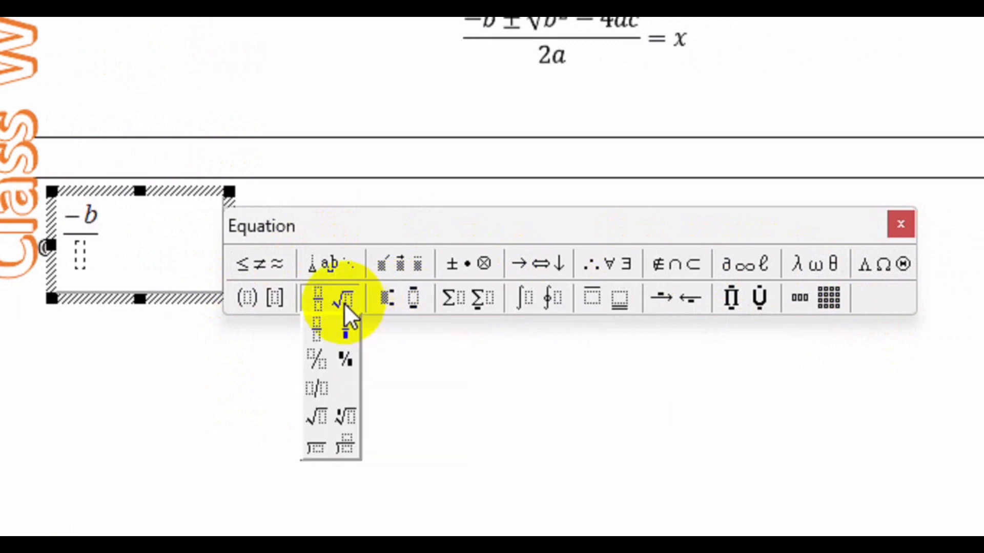
{"action": "mouse_move", "coordinate": [829, 305]}
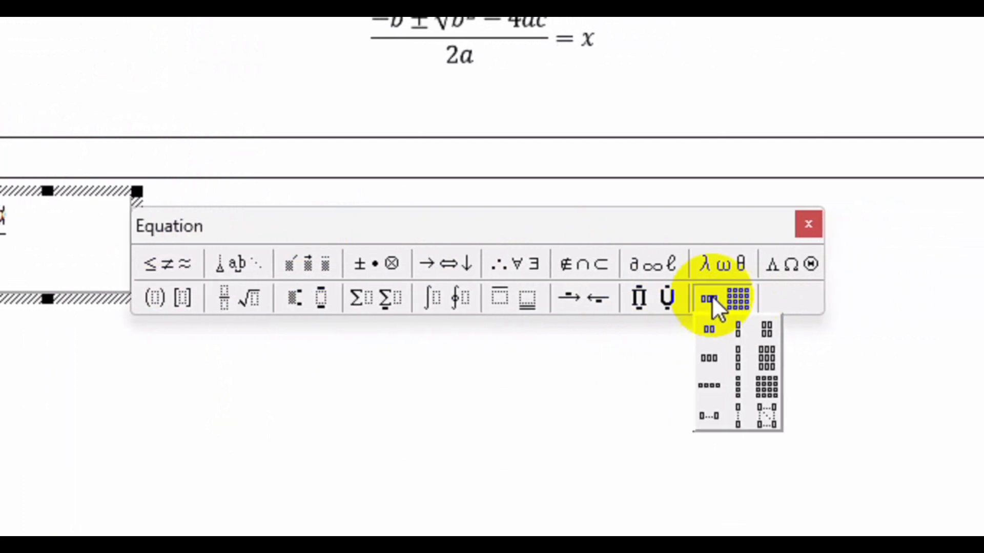
{"action": "mouse_move", "coordinate": [385, 255]}
{"action": "left_click", "coordinate": [359, 296]}
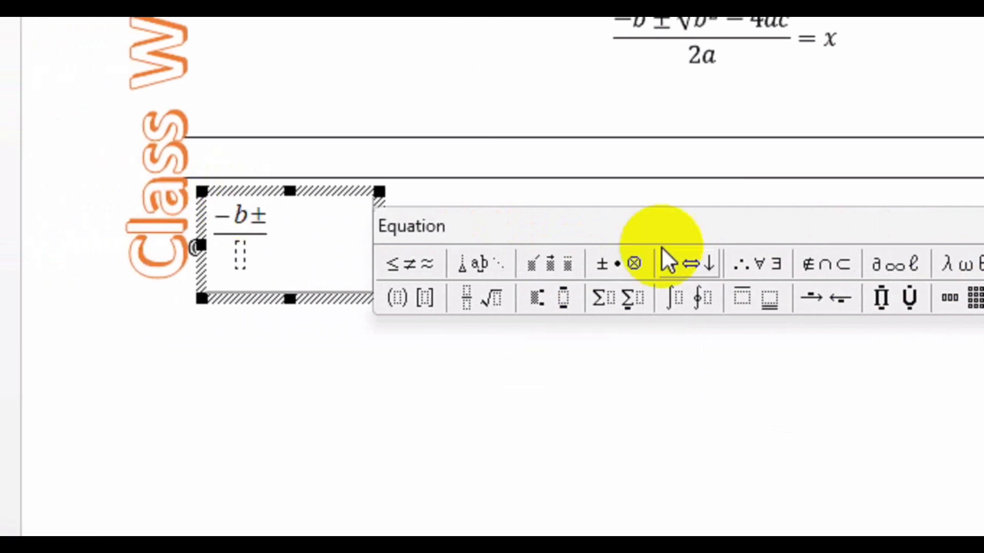
{"action": "mouse_move", "coordinate": [435, 307]}
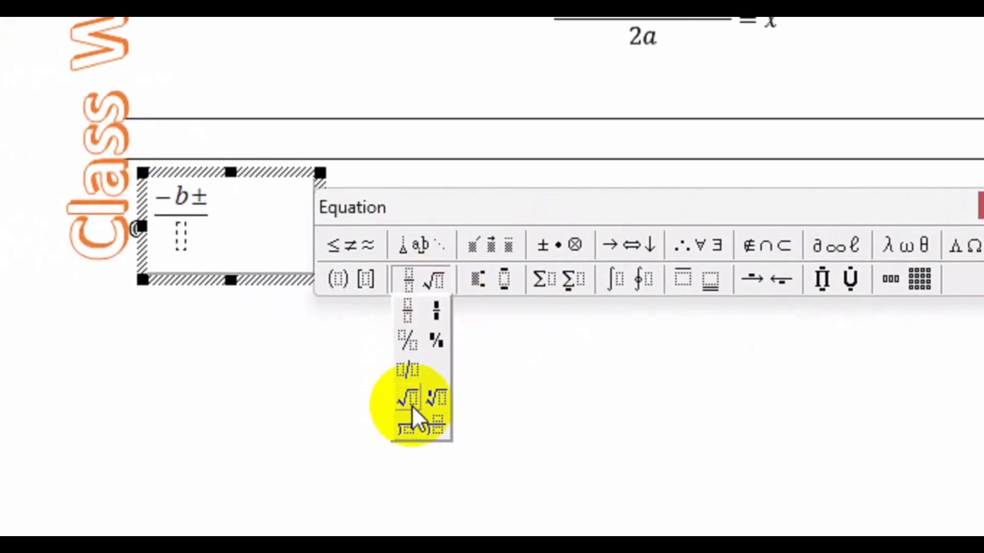
{"action": "left_click", "coordinate": [411, 404]}
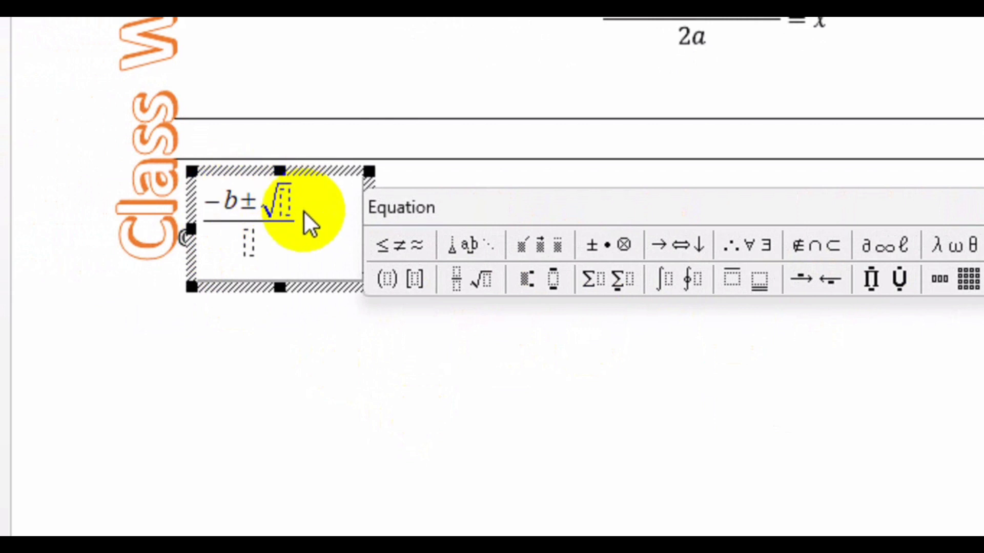
{"action": "left_click", "coordinate": [524, 279]}
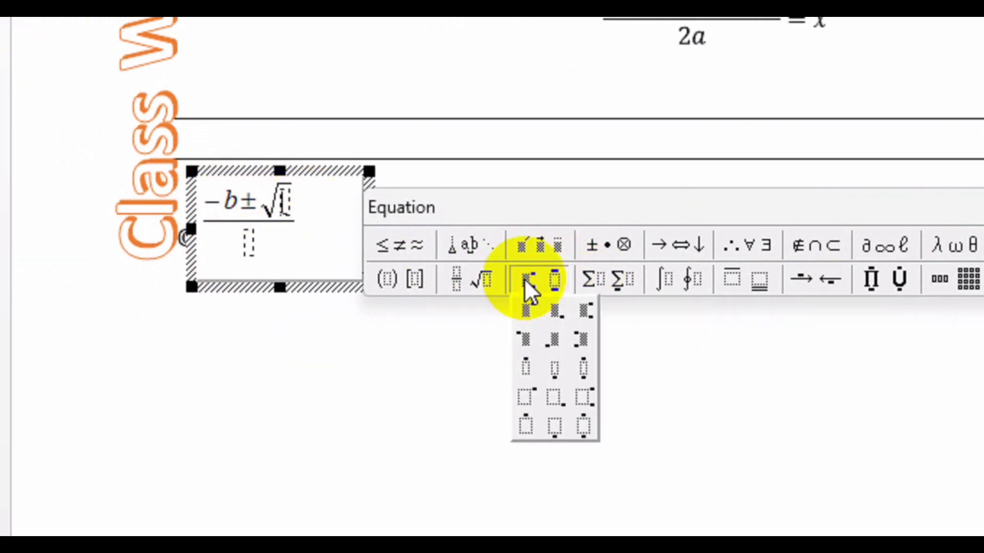
{"action": "left_click", "coordinate": [526, 306]}
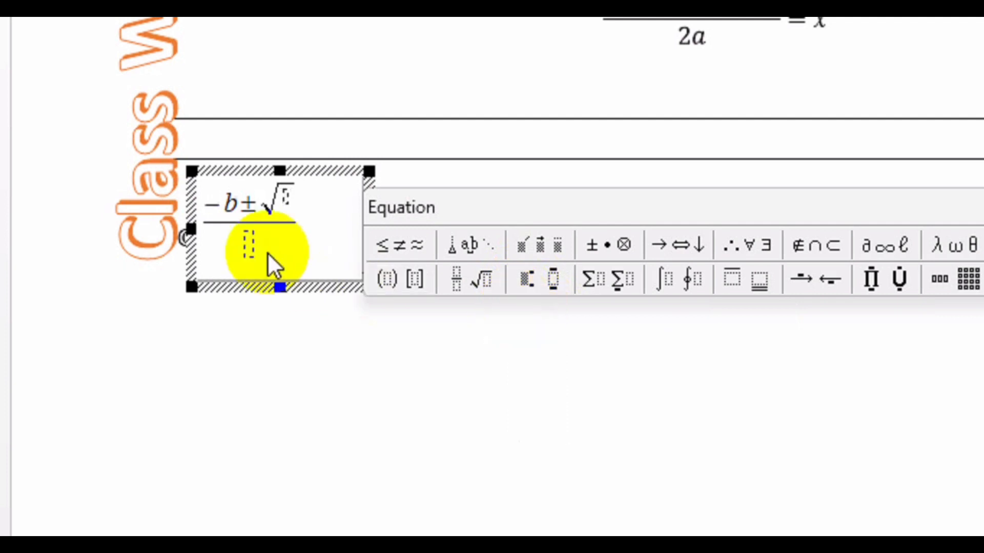
{"action": "left_click_drag", "start_coordinate": [281, 202], "coordinate": [306, 210]}
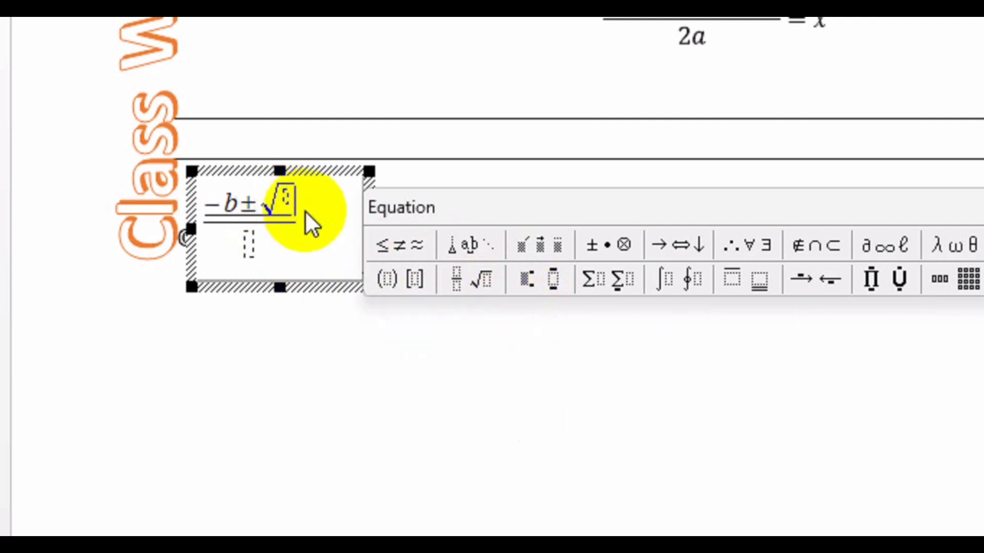
{"action": "key", "text": "Delete"}
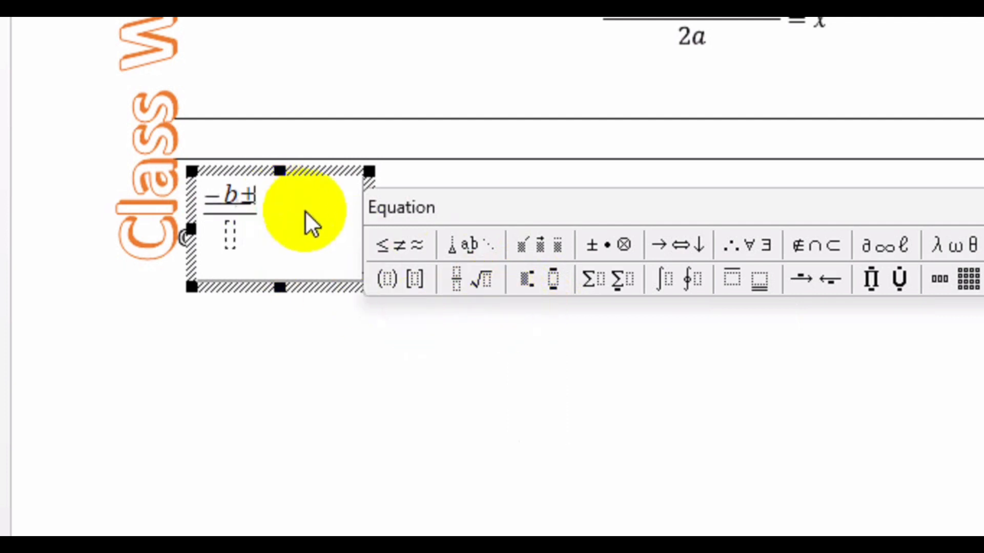
Step: Add a square root to the numerator after −b± and enter b²−4ac under it, using a superscript for the exponent
{"action": "left_click", "coordinate": [479, 278]}
{"action": "left_click", "coordinate": [458, 399]}
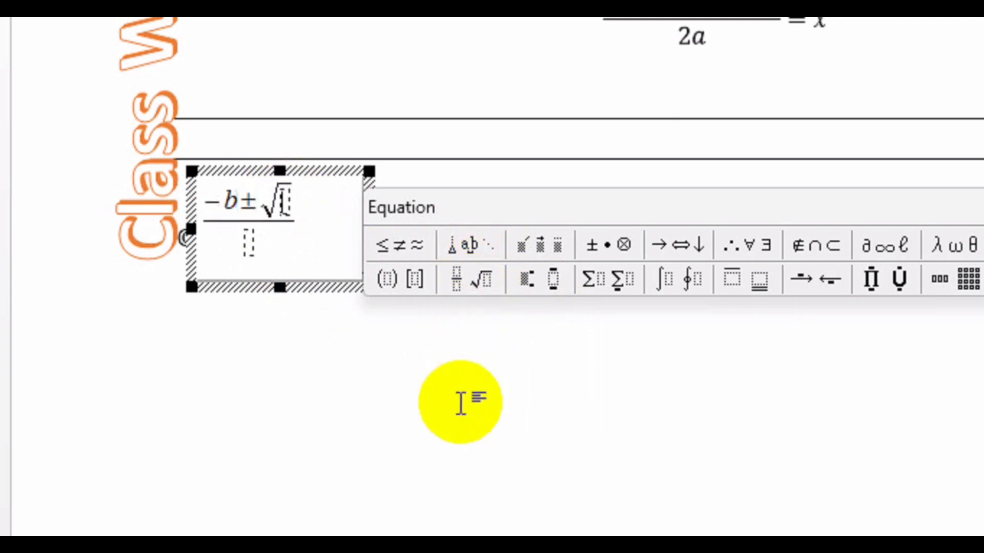
{"action": "type", "text": "b"}
{"action": "left_click", "coordinate": [533, 278]}
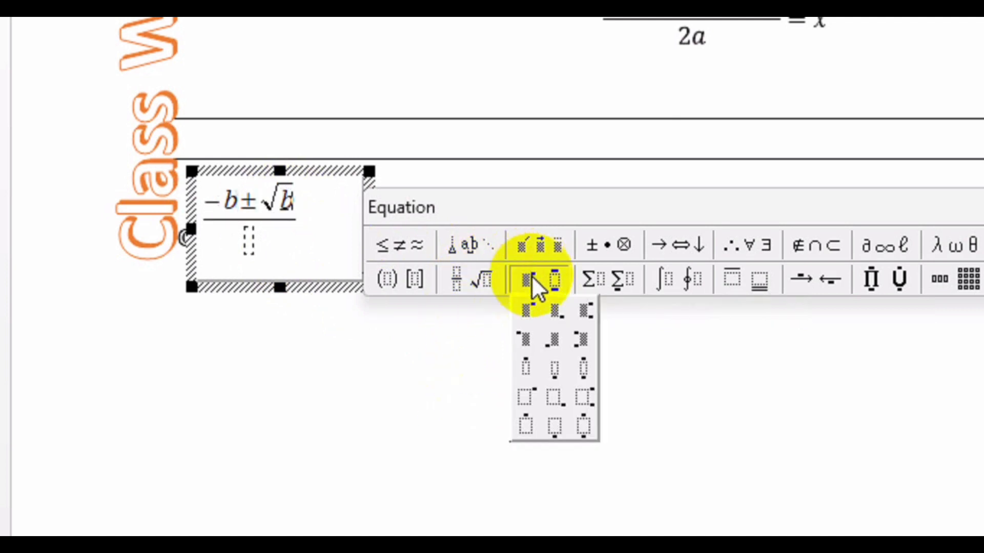
{"action": "left_click", "coordinate": [528, 313]}
{"action": "type", "text": "2"}
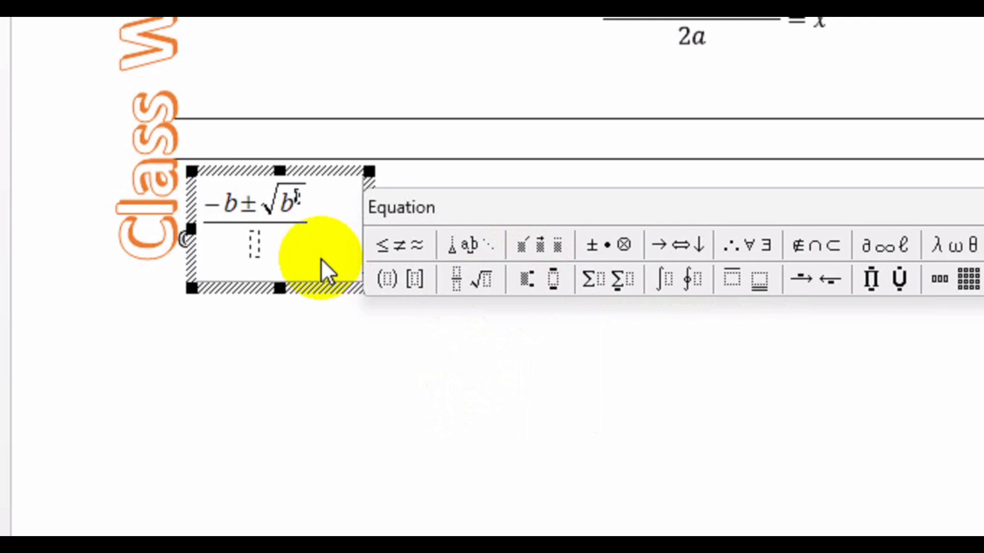
{"action": "key", "text": "Tab"}
{"action": "type", "text": "-4ac"}
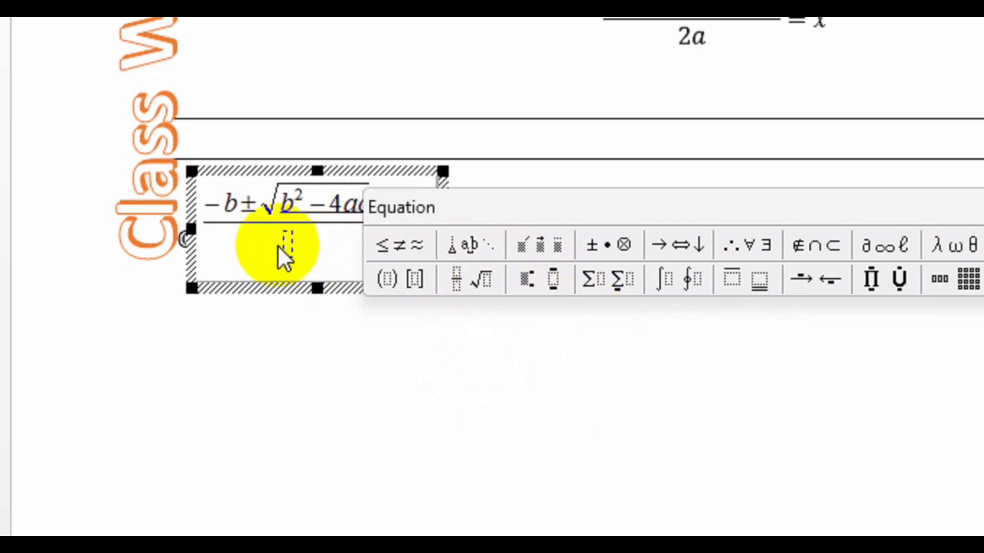
Step: Enter 2a in the fraction's denominator and leave the equation editor
{"action": "left_click", "coordinate": [286, 248]}
{"action": "type", "text": "2a"}
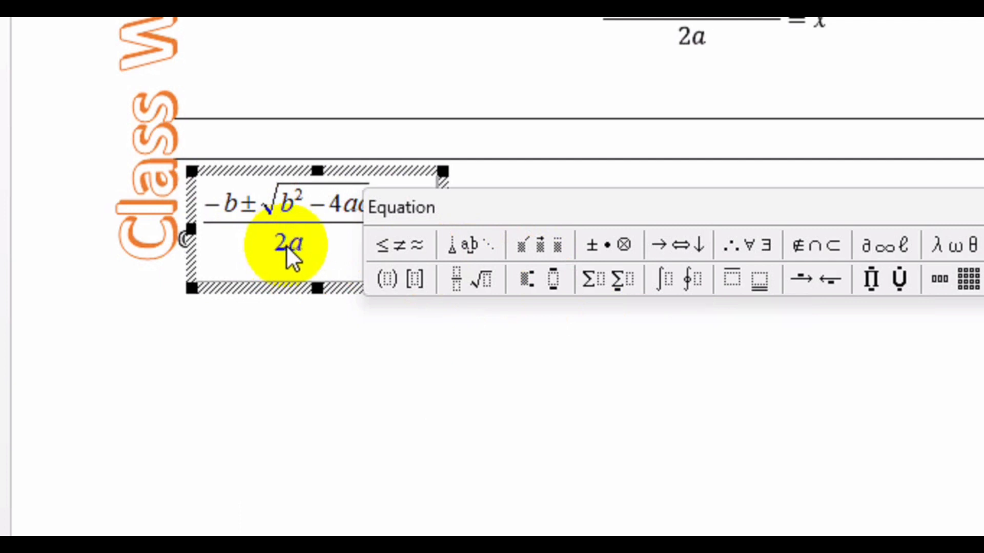
{"action": "left_click", "coordinate": [408, 363]}
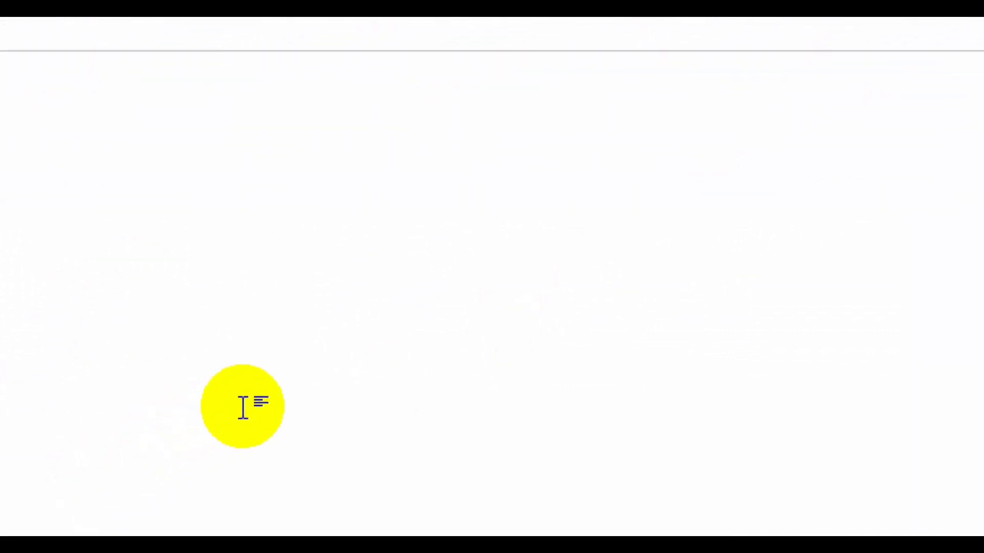
Step: Fill the new document with sample paragraphs and apply a Dropped drop cap to the first paragraph
{"action": "key", "text": "Return"}
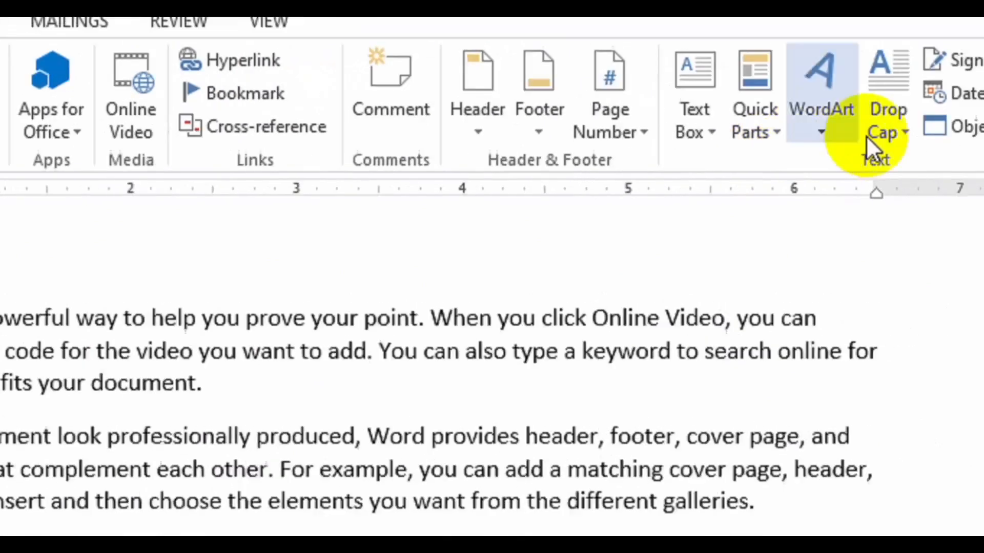
{"action": "left_click", "coordinate": [738, 145]}
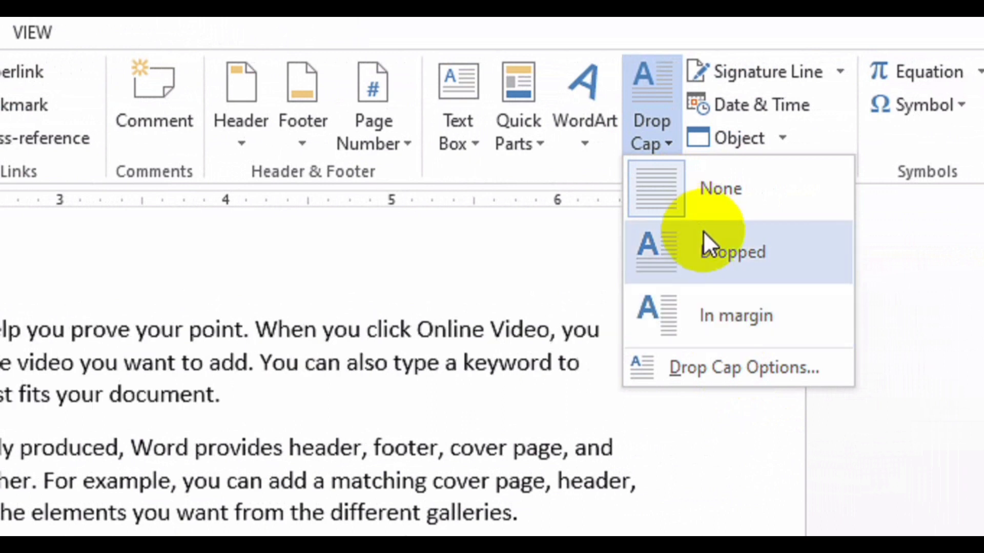
{"action": "left_click", "coordinate": [703, 231]}
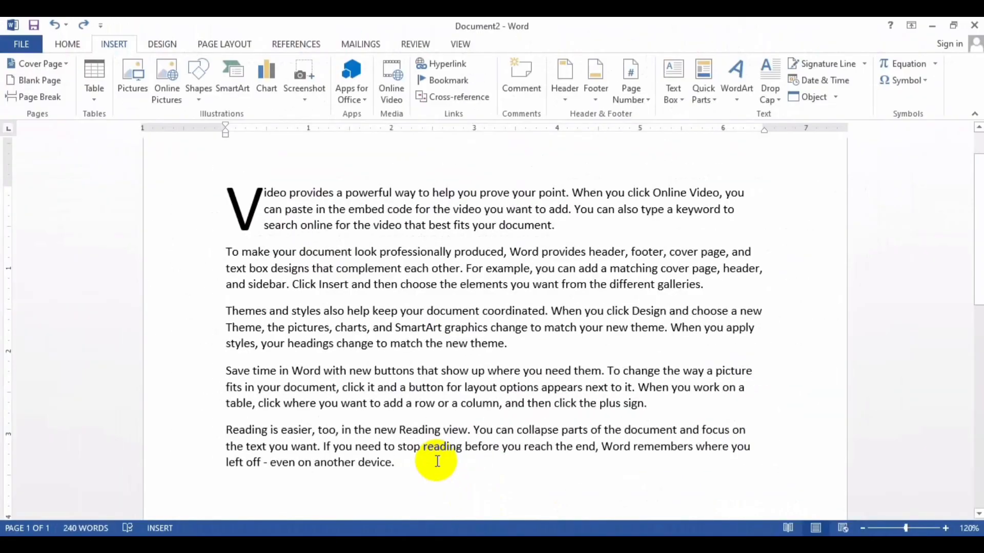
Step: Add blank pages after the sample text with page breaks and insert the built-in Austin cover page
{"action": "key", "text": "ctrl+Return"}
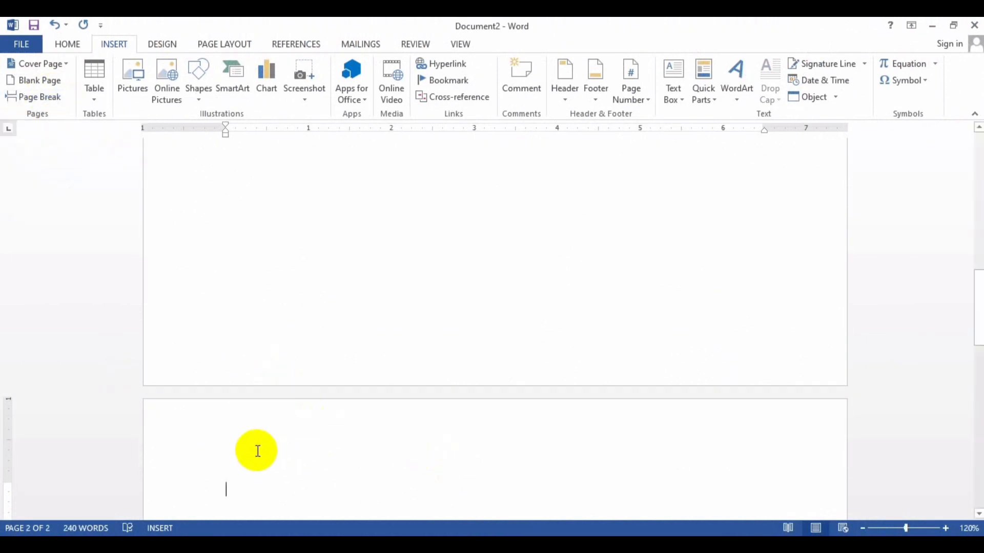
{"action": "key", "text": "ctrl+Return"}
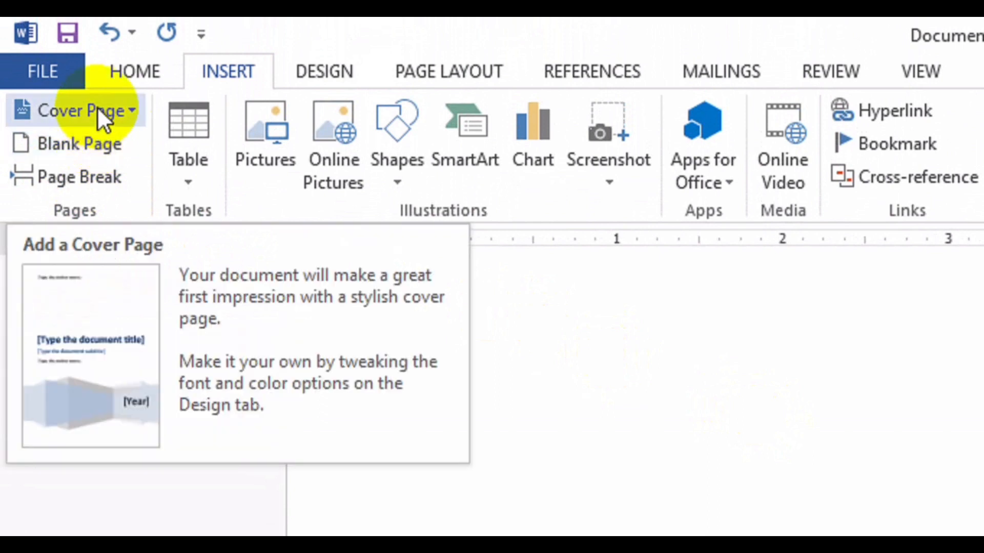
{"action": "left_click", "coordinate": [134, 113]}
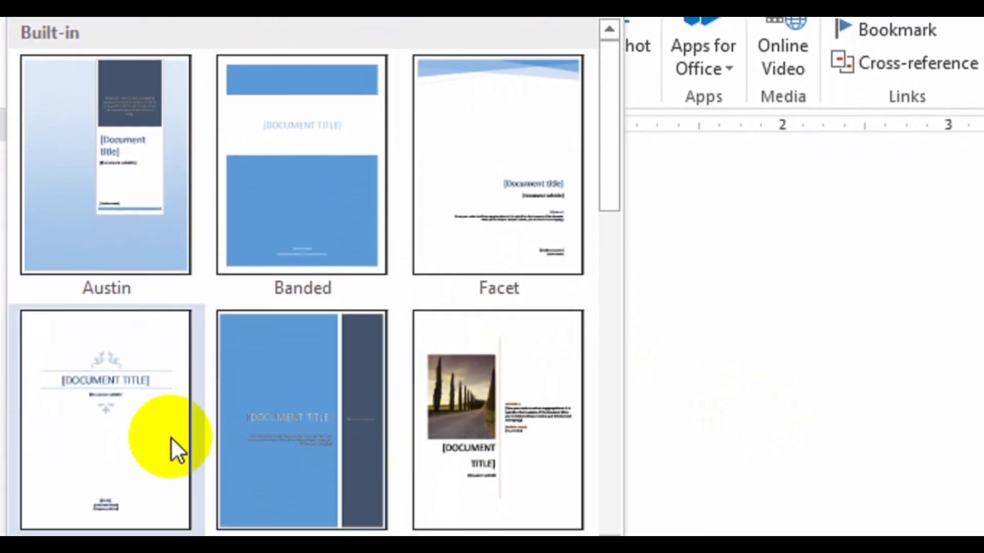
{"action": "left_click", "coordinate": [73, 169]}
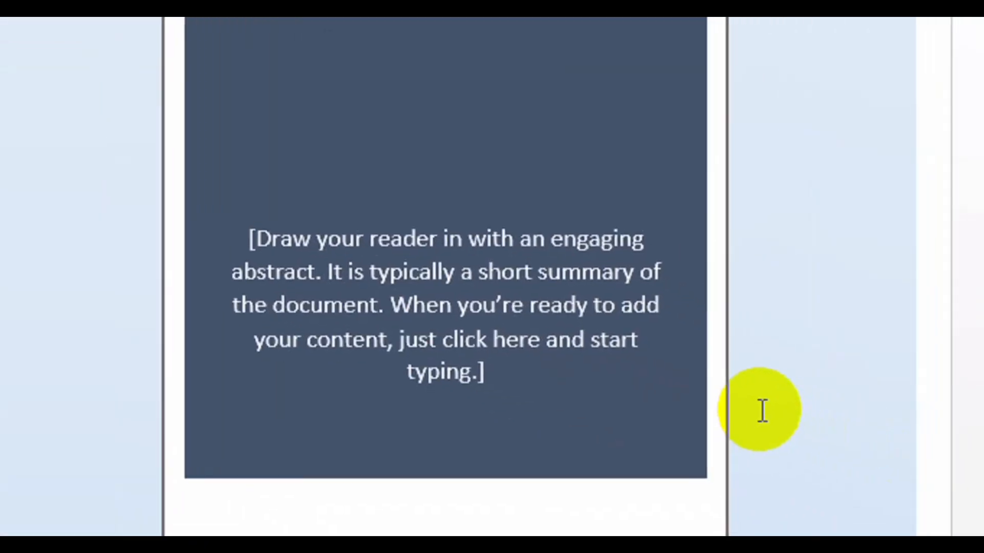
{"action": "left_click", "coordinate": [582, 264]}
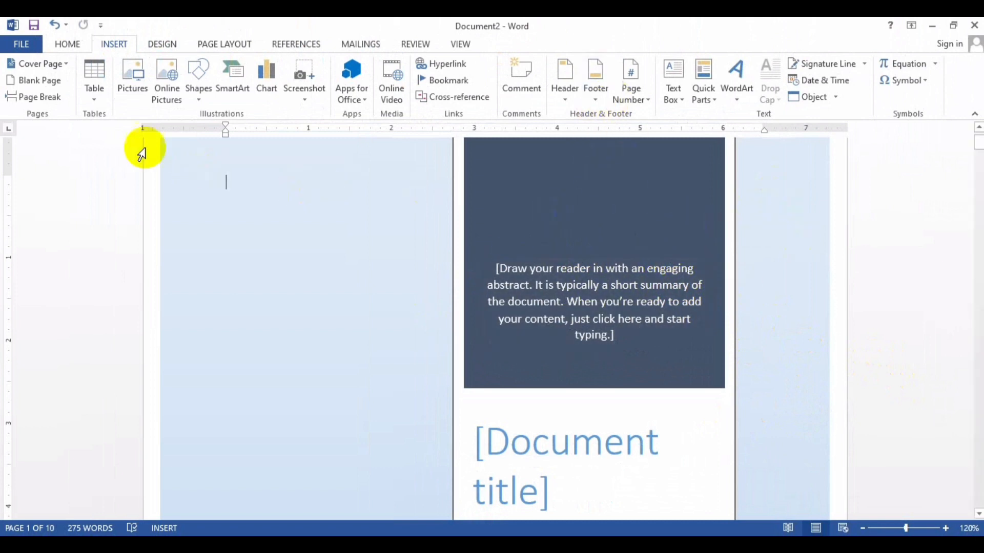
Step: Insert page numbers at the bottom of the pages in the Accent Bar 1 style
{"action": "left_click", "coordinate": [82, 44]}
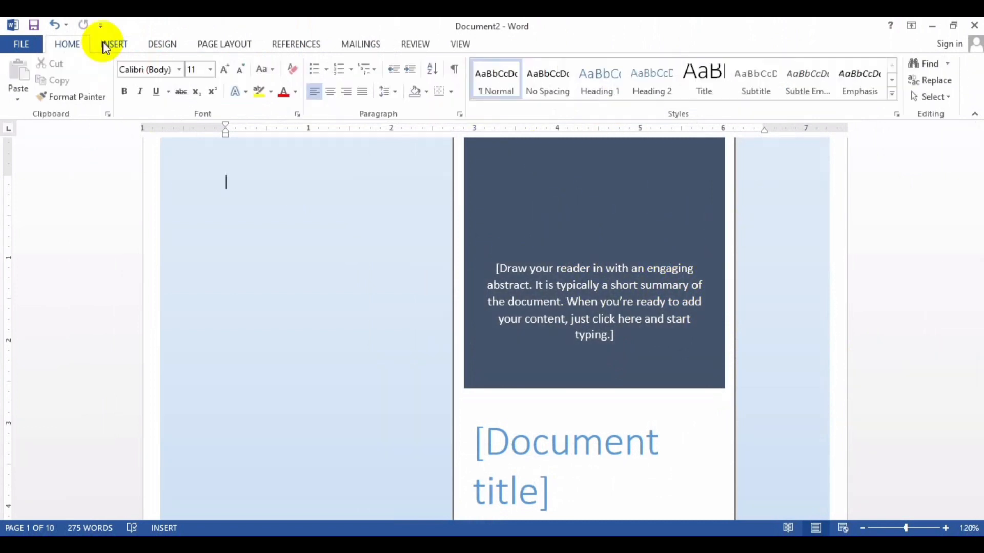
{"action": "left_click", "coordinate": [105, 46]}
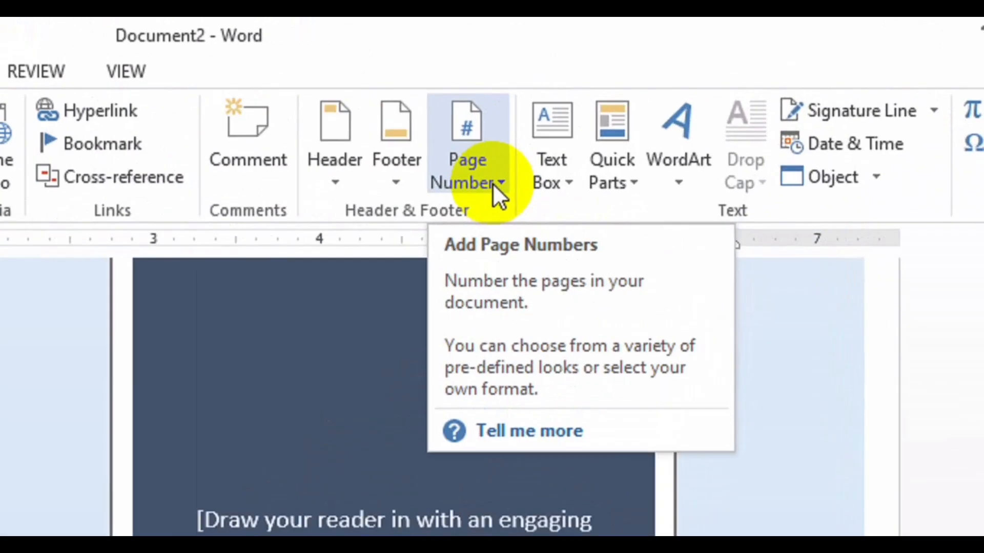
{"action": "left_click", "coordinate": [643, 100]}
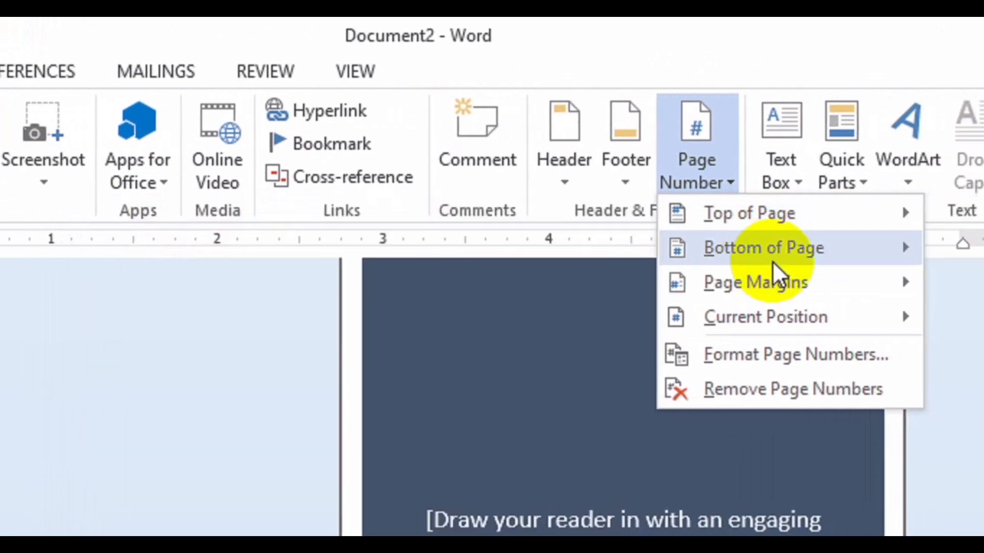
{"action": "mouse_move", "coordinate": [761, 260]}
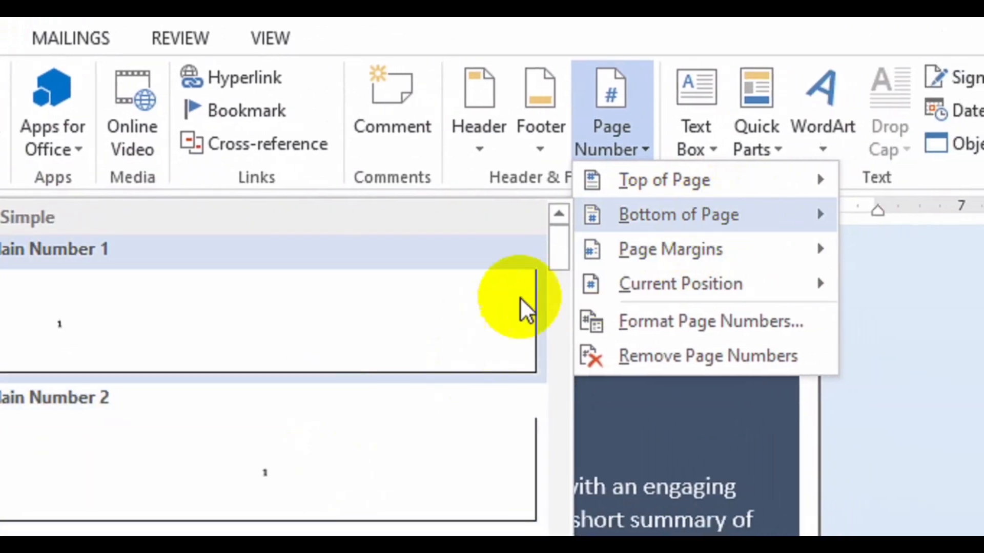
{"action": "left_click_drag", "start_coordinate": [568, 271], "coordinate": [215, 413]}
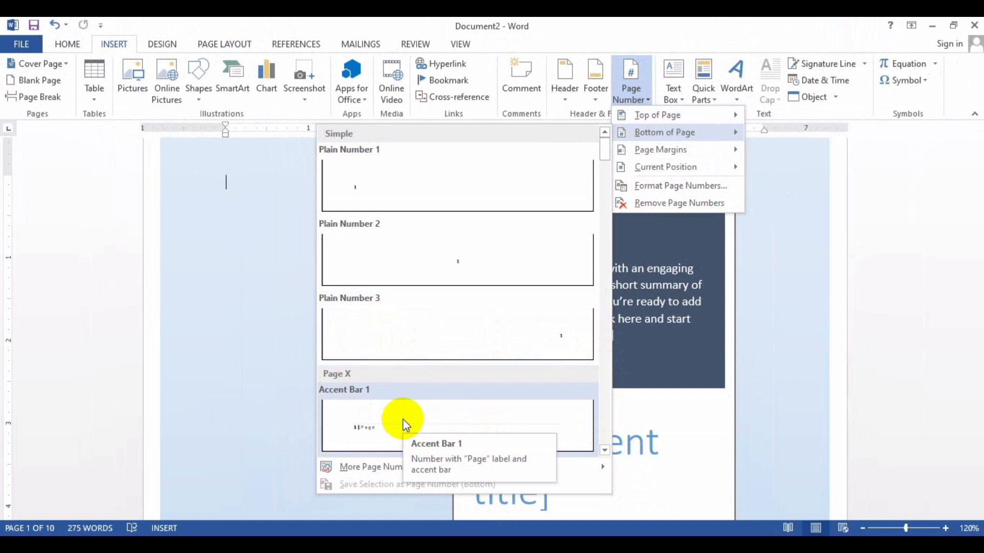
{"action": "left_click", "coordinate": [428, 418]}
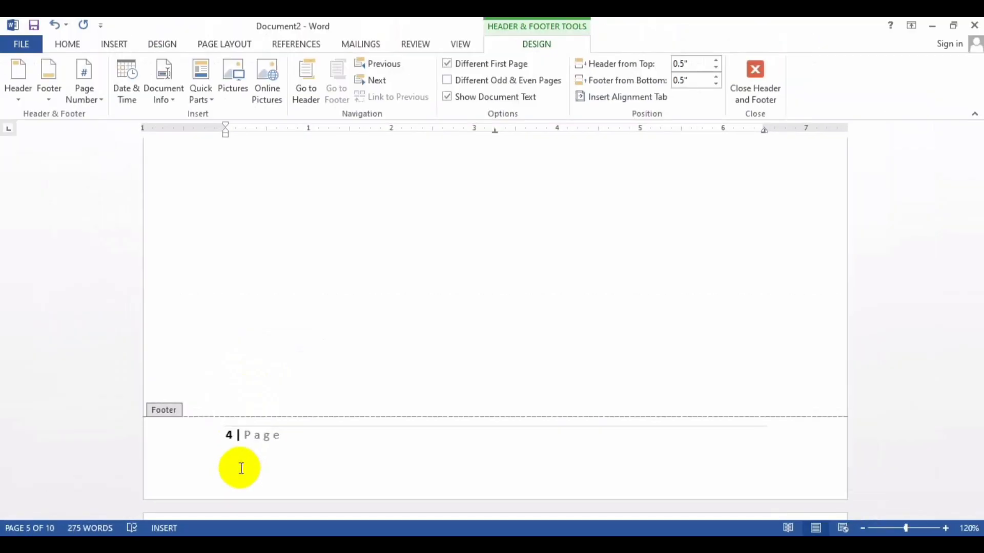
Step: Close footer editing and examine the page numbering from the cover page through the following pages
{"action": "scroll", "coordinate": [241, 469], "scroll_direction": "down", "scroll_amount": 5}
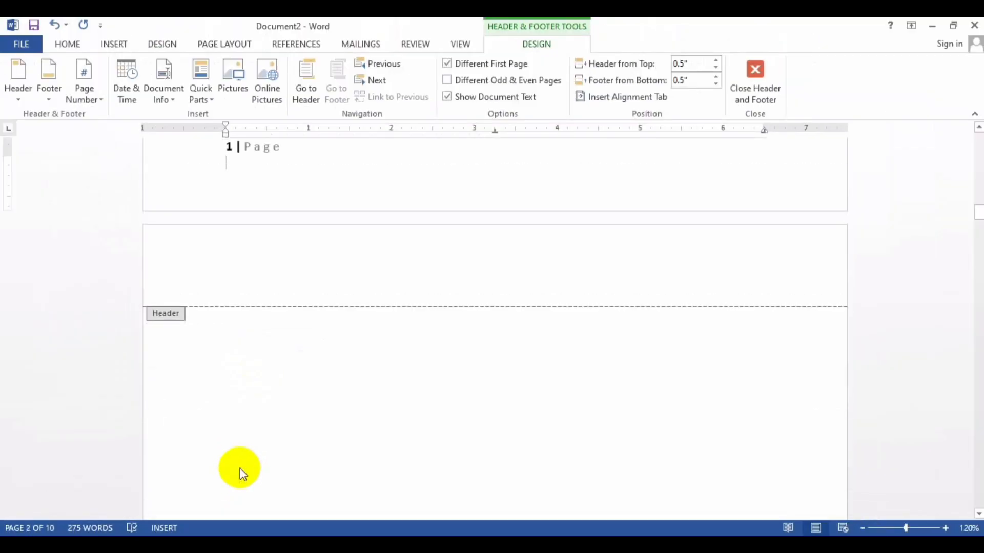
{"action": "double_click", "coordinate": [240, 469]}
{"action": "scroll", "coordinate": [240, 468], "scroll_direction": "down", "scroll_amount": 3}
{"action": "key", "text": "ctrl+Return"}
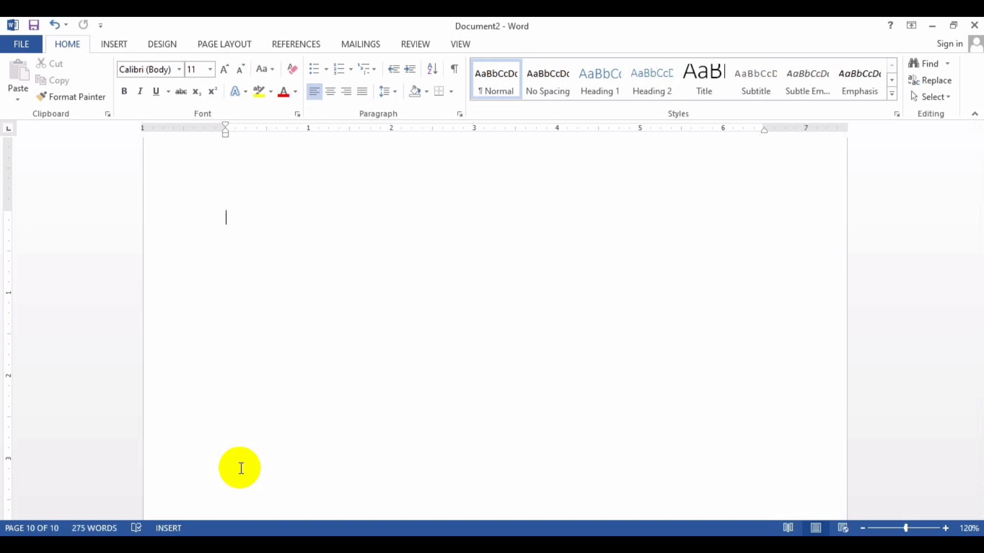
{"action": "scroll", "coordinate": [240, 468], "scroll_direction": "up", "scroll_amount": 10}
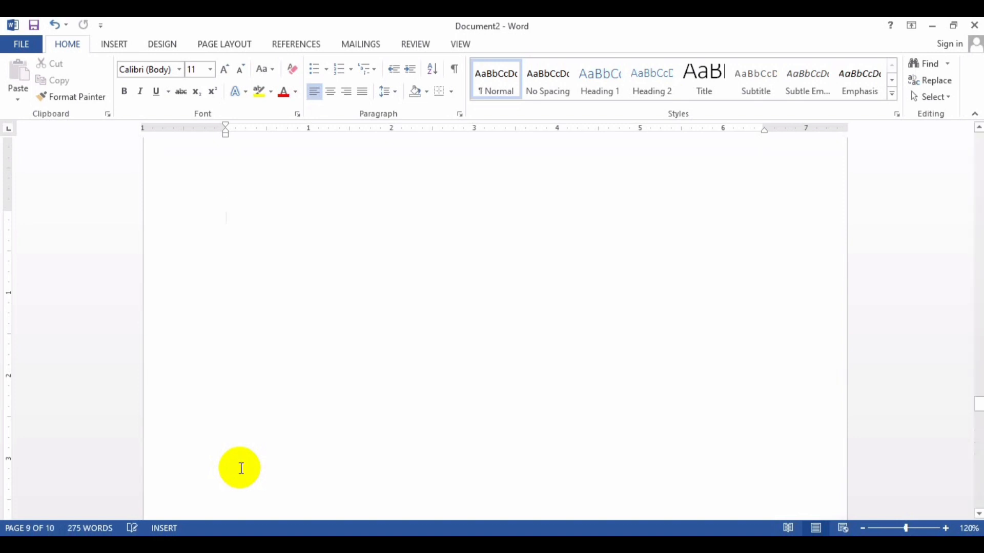
{"action": "key", "text": "ctrl+Page_Up"}
{"action": "key", "text": "ctrl+Page_Up"}
{"action": "key", "text": "ctrl+Page_Up"}
{"action": "key", "text": "ctrl+Page_Up"}
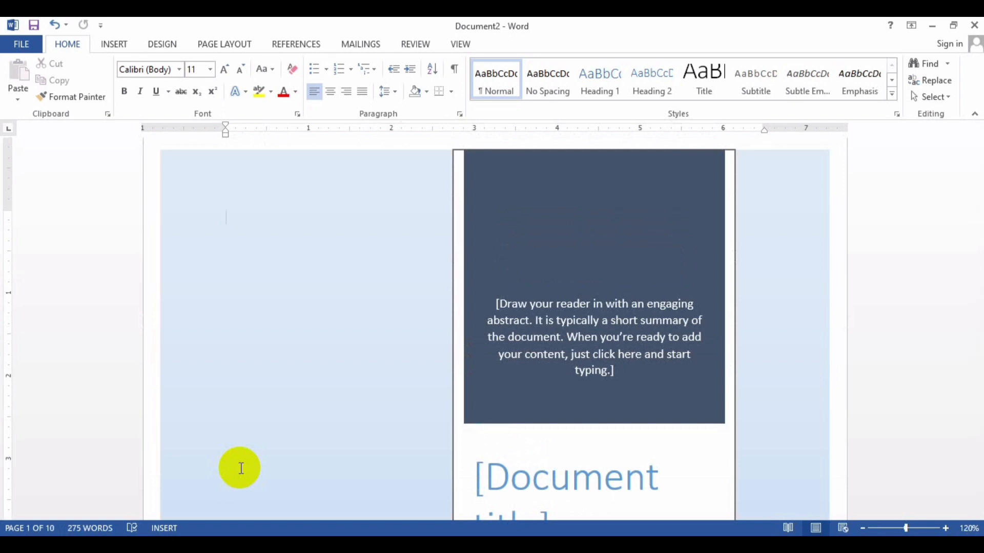
{"action": "key", "text": "ctrl+Page_Down"}
{"action": "key", "text": "ctrl+Page_Down"}
{"action": "key", "text": "ctrl+Page_Down"}
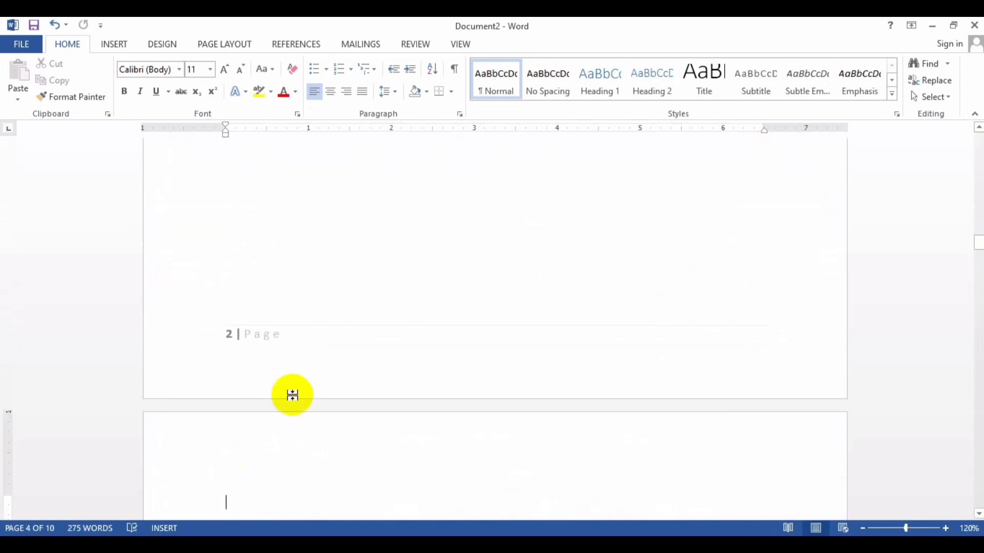
Step: Open the footer for editing and set the page number format to - 1 -, - 2 -, - 3 -, starting at 10
{"action": "double_click", "coordinate": [254, 337]}
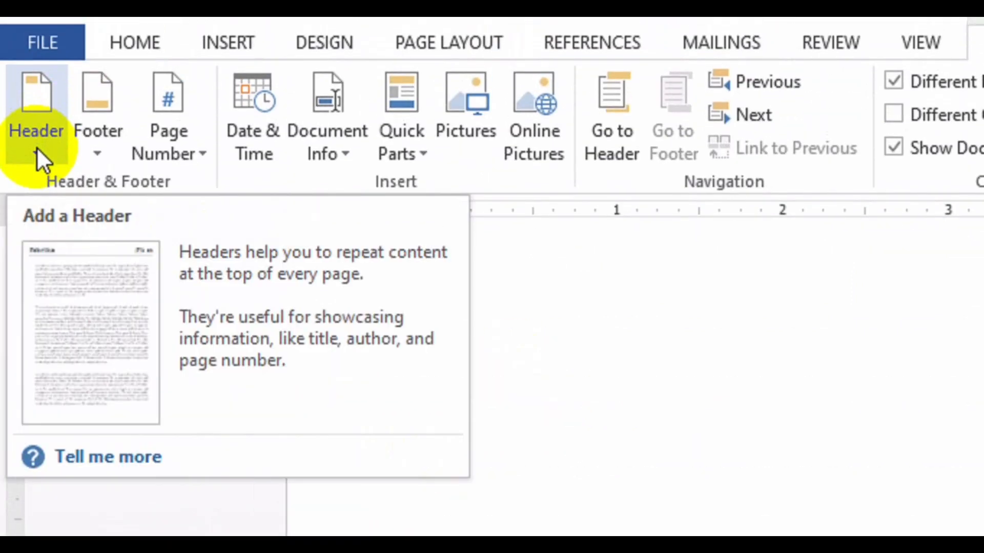
{"action": "left_click", "coordinate": [206, 152]}
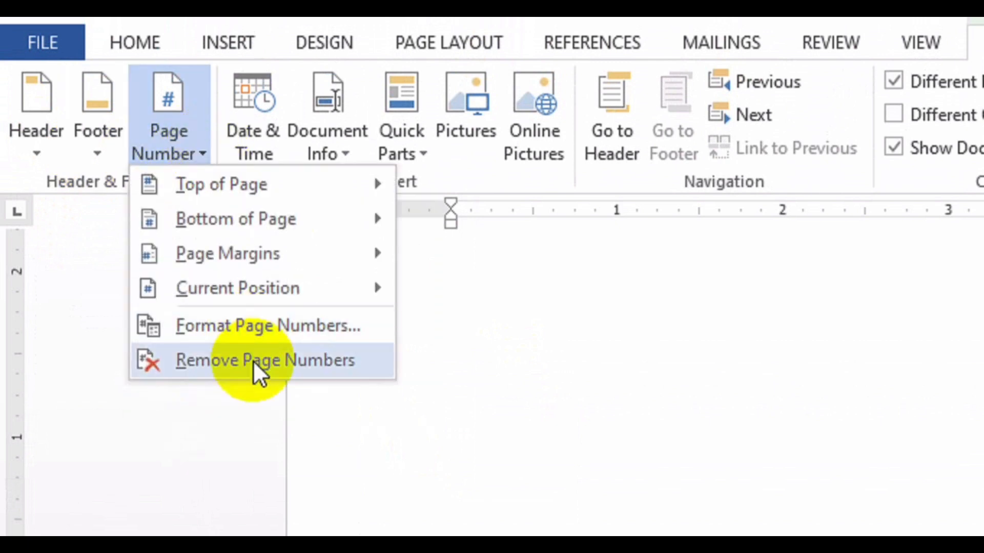
{"action": "left_click", "coordinate": [331, 326]}
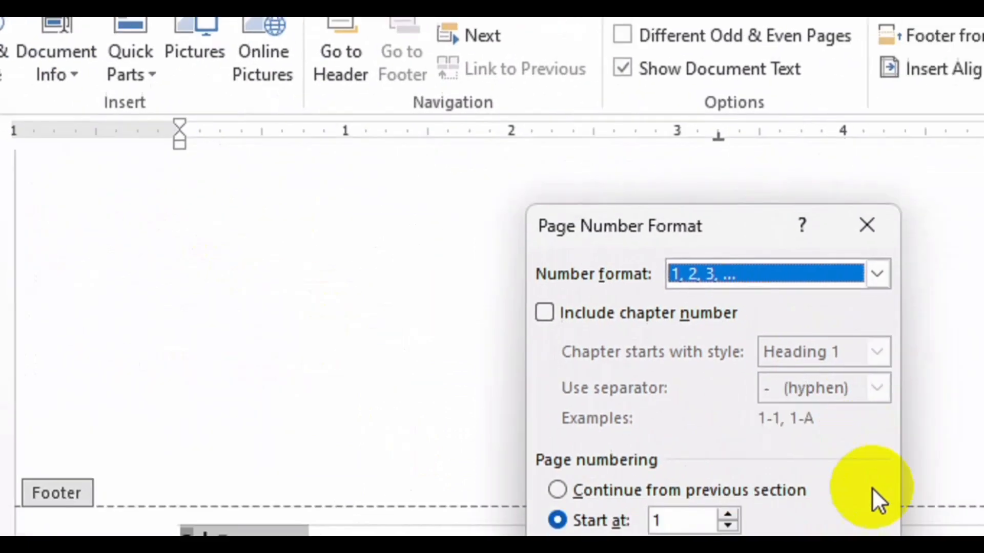
{"action": "left_click", "coordinate": [877, 274]}
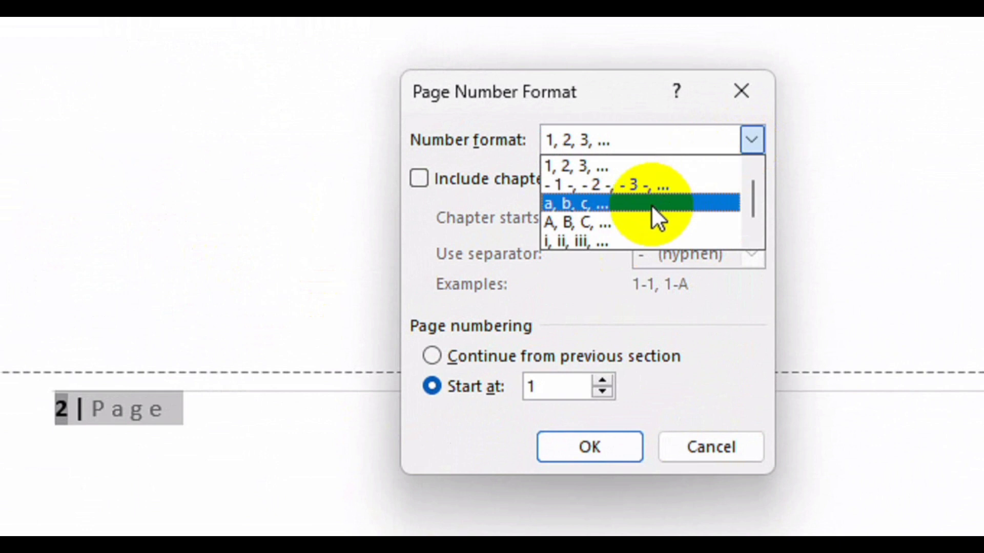
{"action": "left_click", "coordinate": [656, 185]}
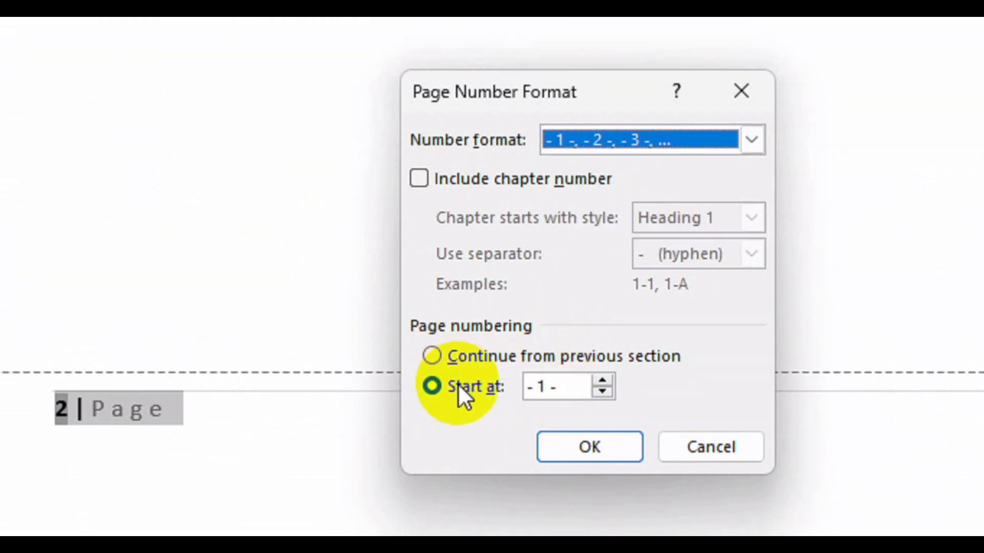
{"action": "left_click", "coordinate": [602, 381]}
{"action": "left_click", "coordinate": [600, 379]}
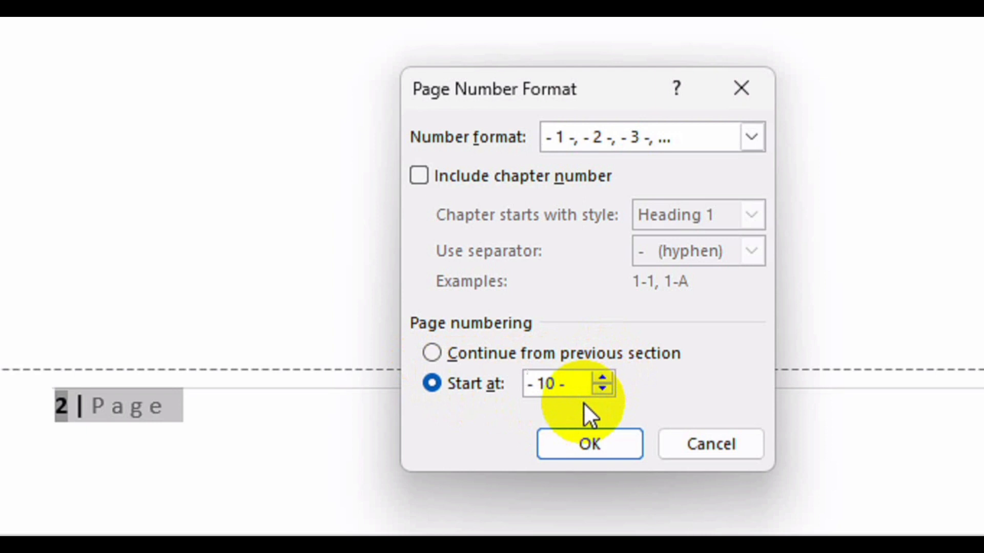
{"action": "left_click", "coordinate": [589, 440]}
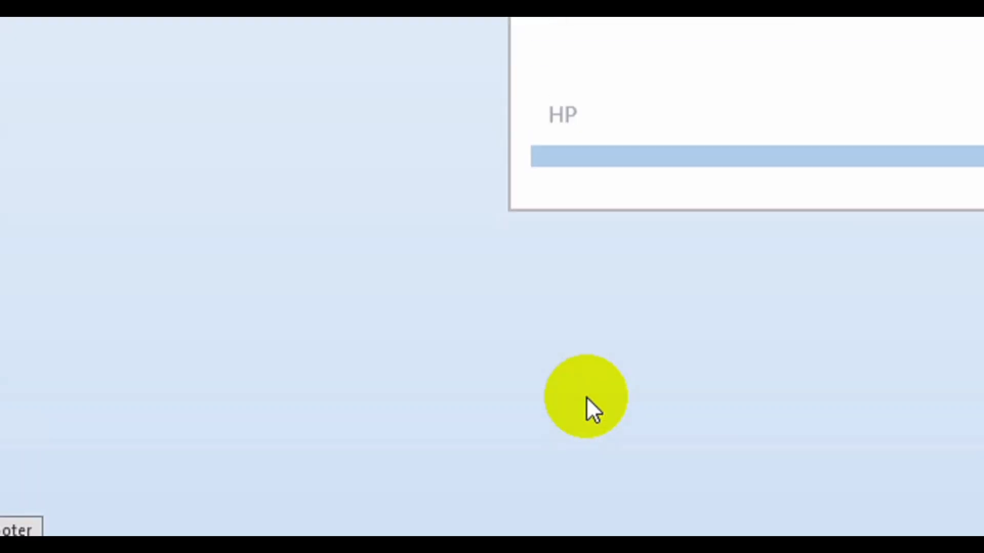
Step: Set the footer's distance from the bottom of the page to 0.2"
{"action": "scroll", "coordinate": [245, 407], "scroll_direction": "down", "scroll_amount": 15}
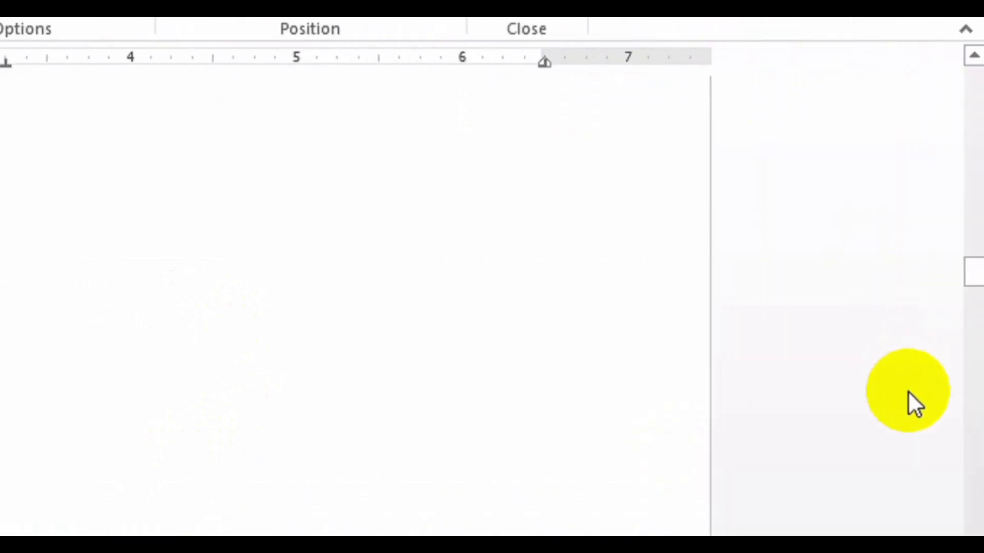
{"action": "mouse_move", "coordinate": [977, 286]}
{"action": "left_mouse_down"}
{"action": "mouse_move", "coordinate": [976, 313]}
{"action": "mouse_move", "coordinate": [973, 301]}
{"action": "left_mouse_up"}
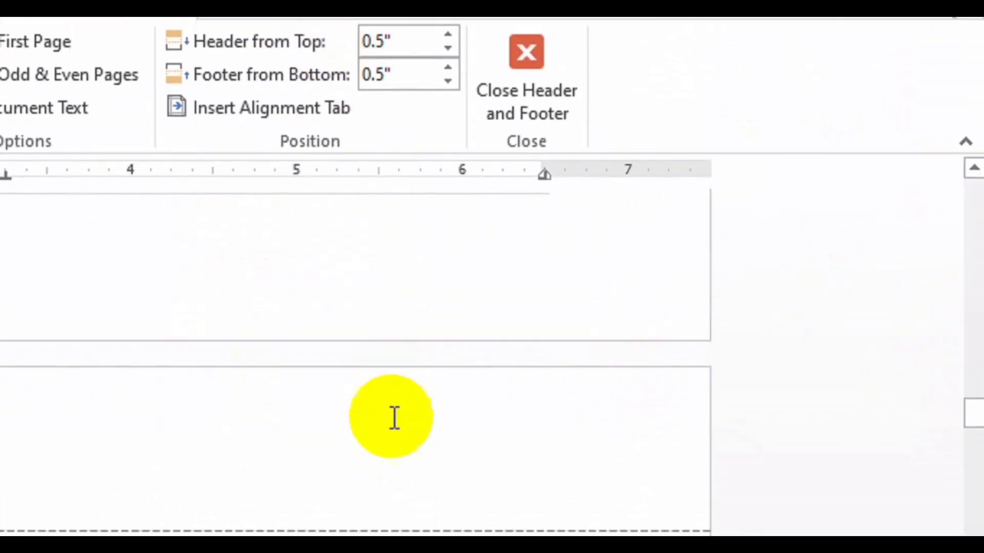
{"action": "left_click", "coordinate": [441, 82]}
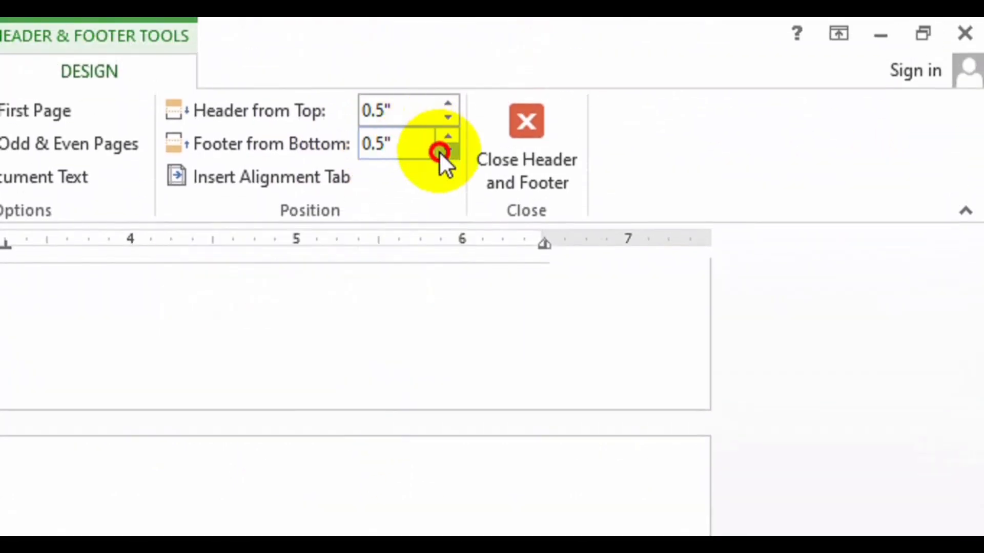
{"action": "left_click", "coordinate": [441, 150]}
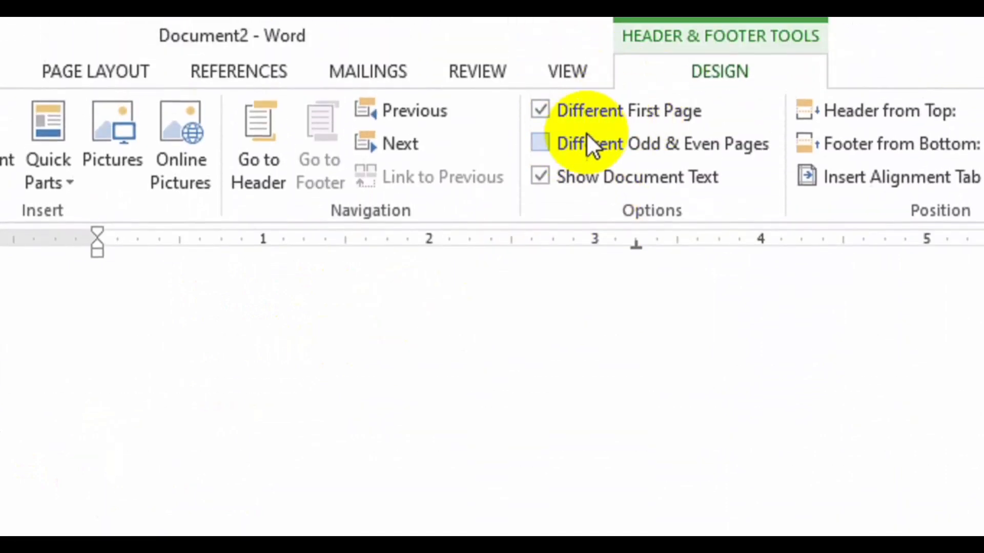
Step: Turn off Different First Page, turn on Different Odd & Even Pages, and hide the document text in the header and footer view
{"action": "left_click", "coordinate": [548, 110]}
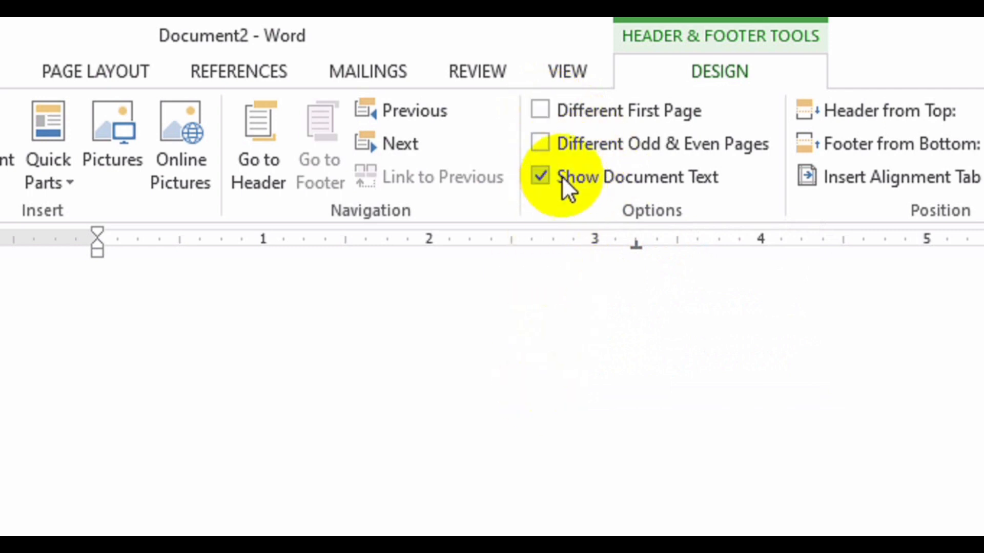
{"action": "left_click", "coordinate": [543, 150]}
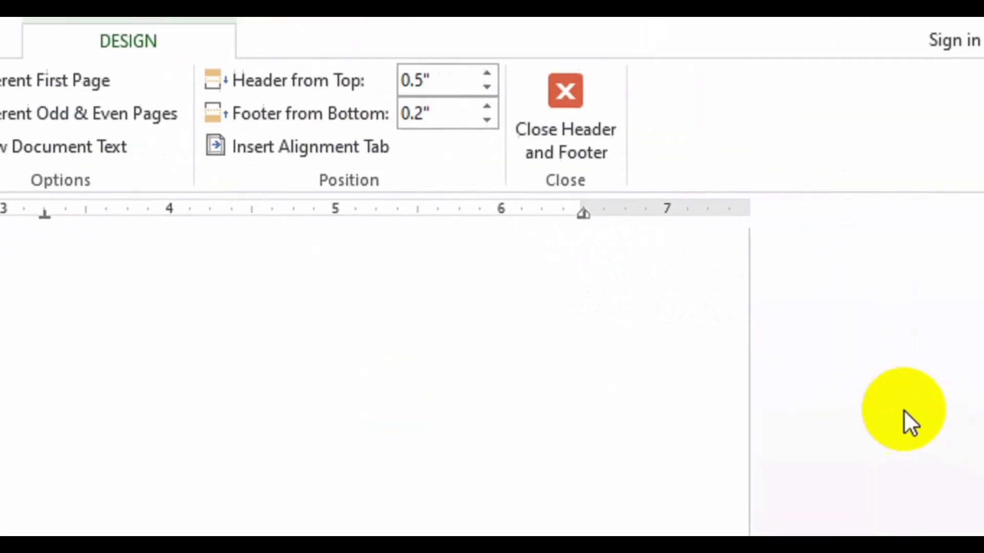
{"action": "left_click_drag", "start_coordinate": [982, 367], "coordinate": [975, 415]}
{"action": "left_click_drag", "start_coordinate": [974, 176], "coordinate": [958, 153]}
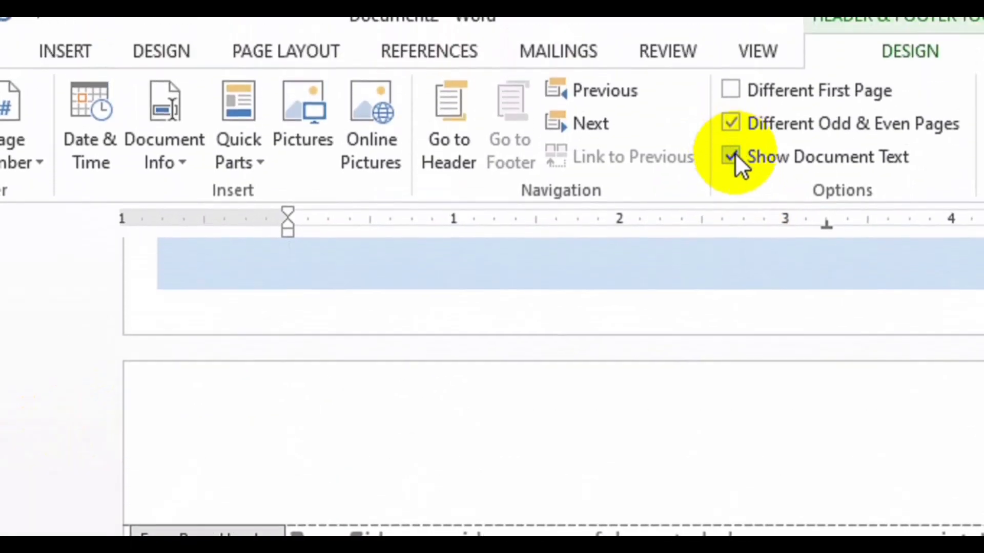
{"action": "left_click", "coordinate": [735, 117]}
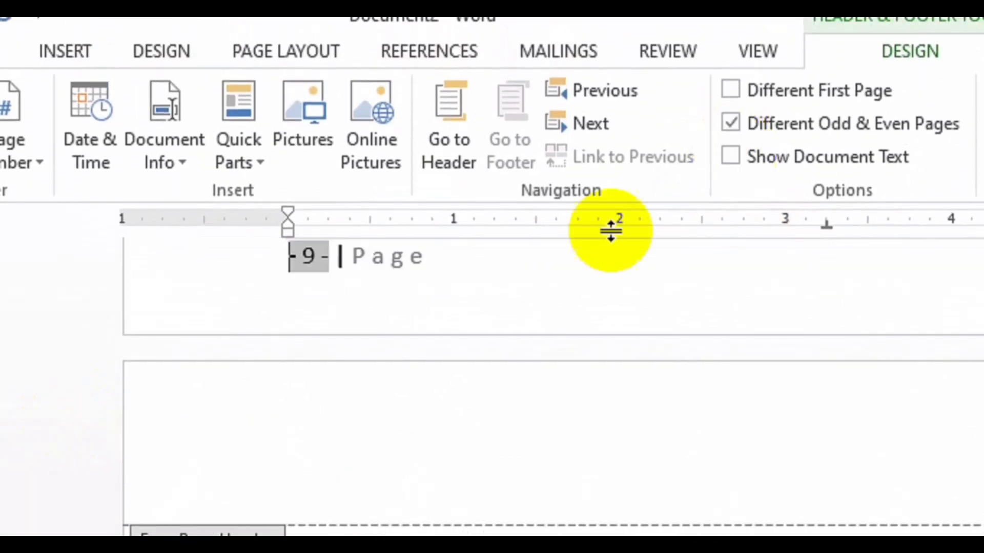
Step: Enter "The title of the document" in the even page header and show the document text again
{"action": "double_click", "coordinate": [374, 394]}
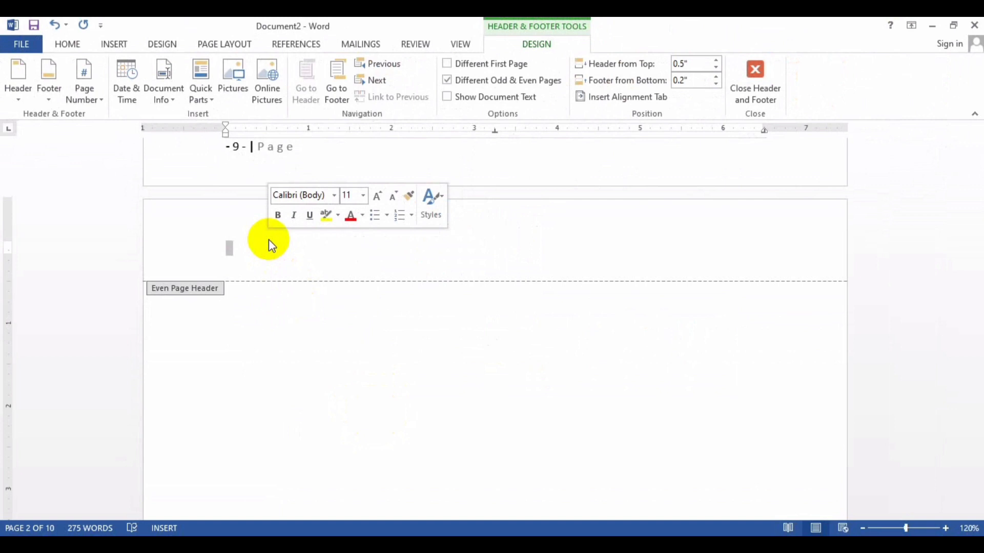
{"action": "type", "text": "The title pf"}
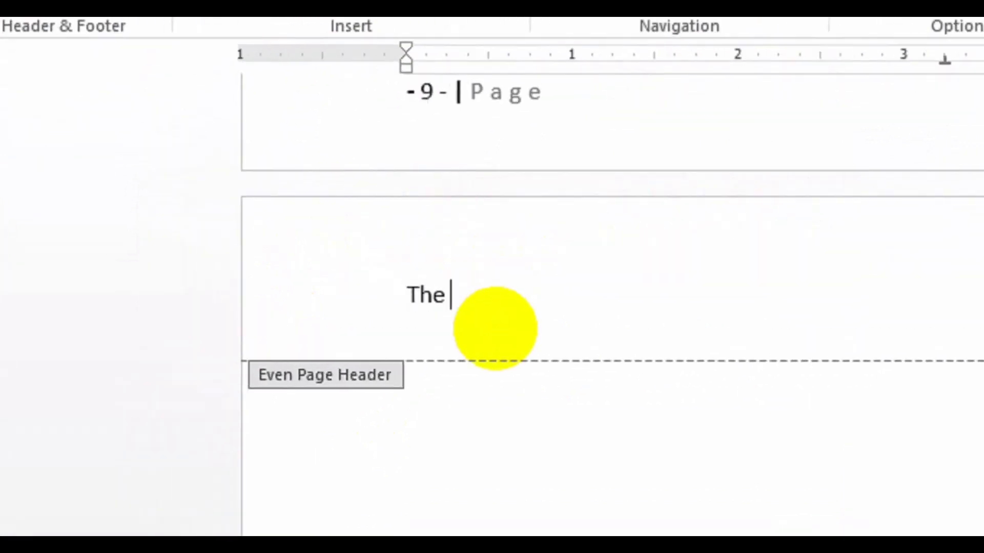
{"action": "key", "text": "BackSpace"}
{"action": "key", "text": "BackSpace"}
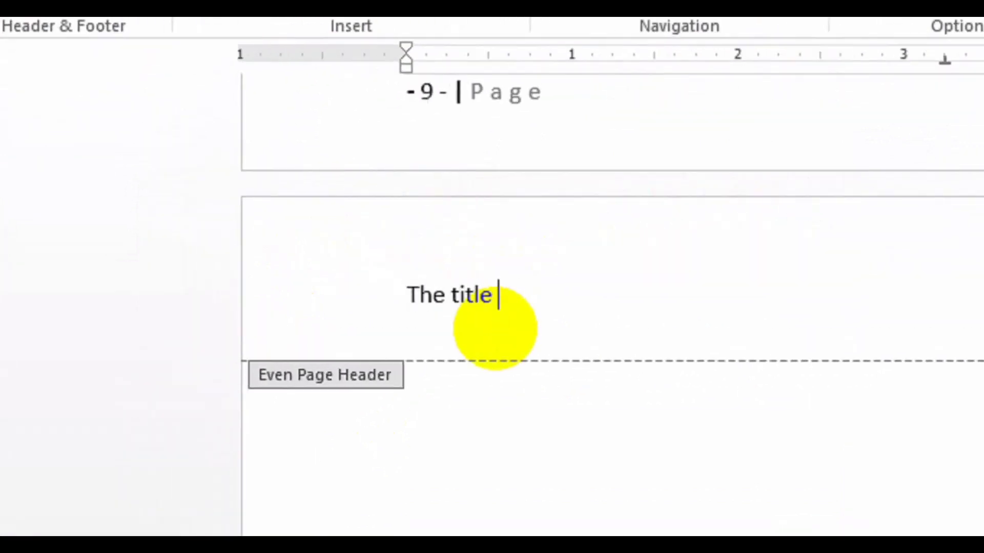
{"action": "type", "text": "of the documenbt"}
{"action": "key", "text": "BackSpace"}
{"action": "key", "text": "BackSpace"}
{"action": "type", "text": "ts"}
{"action": "key", "text": "BackSpace"}
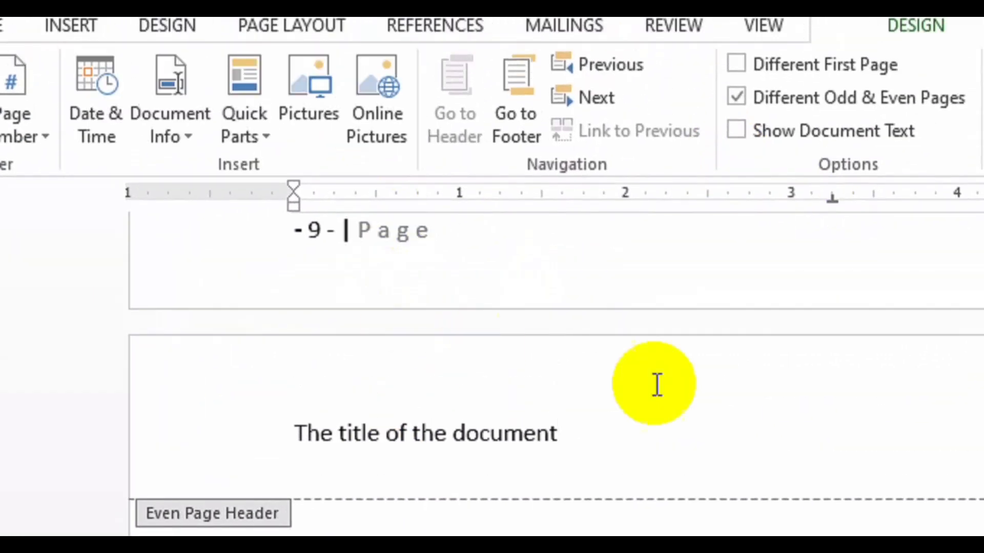
{"action": "left_click", "coordinate": [739, 133]}
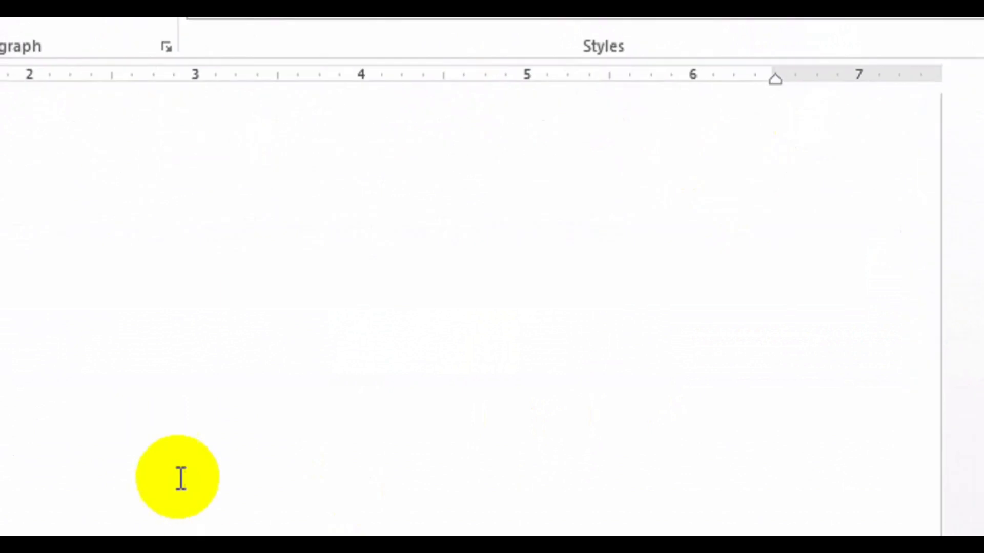
Step: Examine the headers on the cover page and the sample text page
{"action": "scroll", "coordinate": [182, 477], "scroll_direction": "up", "scroll_amount": 5}
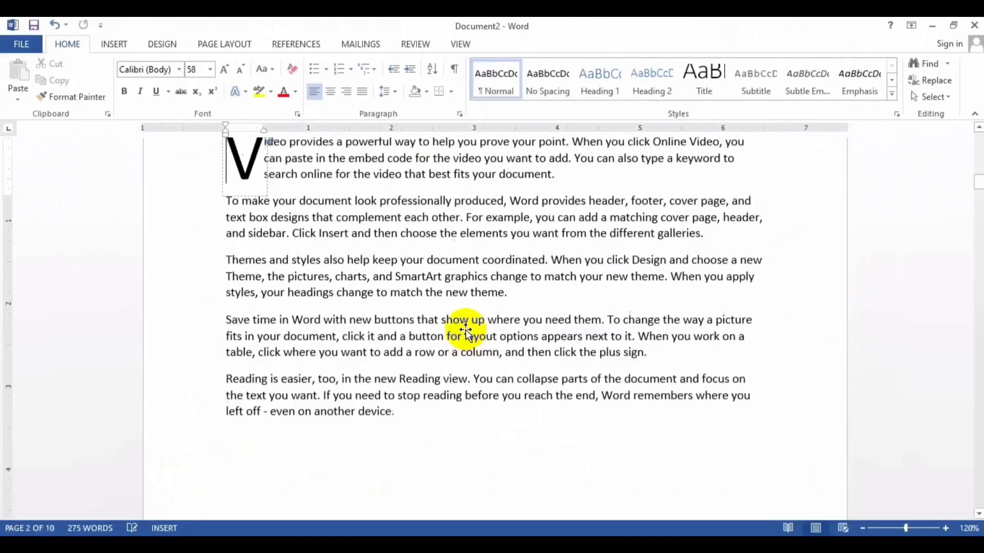
{"action": "scroll", "coordinate": [239, 298], "scroll_direction": "up", "scroll_amount": 10}
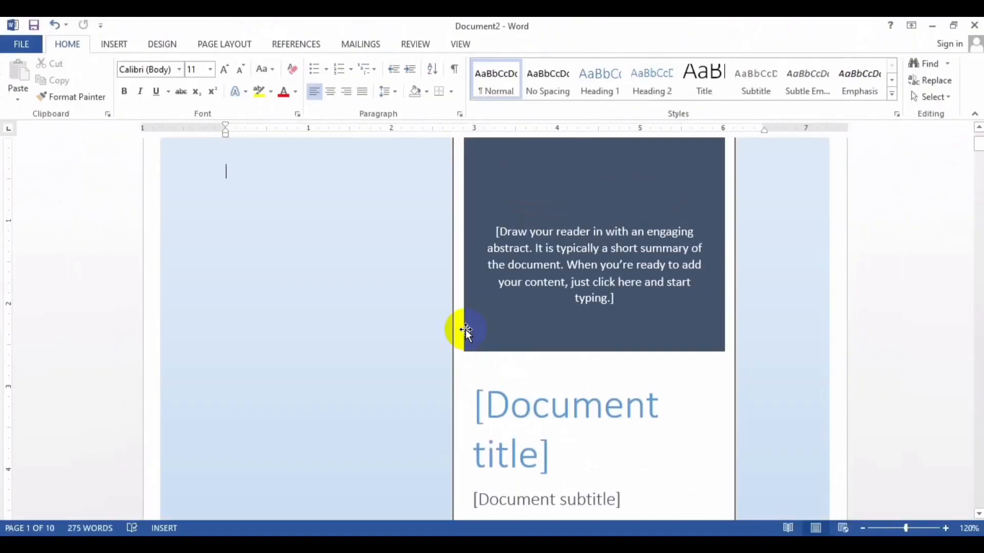
{"action": "scroll", "coordinate": [241, 298], "scroll_direction": "down", "scroll_amount": 8}
{"action": "scroll", "coordinate": [270, 229], "scroll_direction": "down", "scroll_amount": 1}
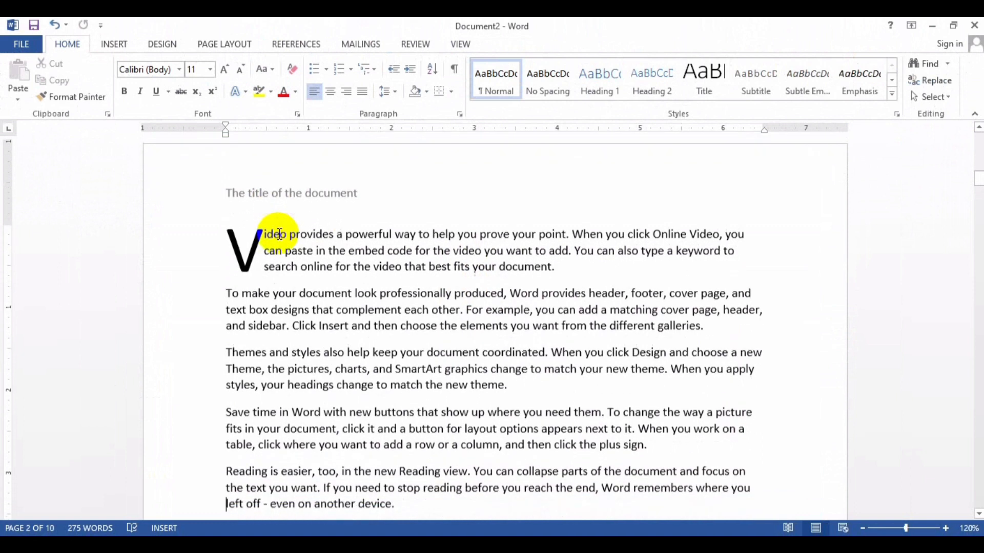
{"action": "scroll", "coordinate": [278, 235], "scroll_direction": "up", "scroll_amount": 5}
{"action": "scroll", "coordinate": [278, 234], "scroll_direction": "down", "scroll_amount": 1}
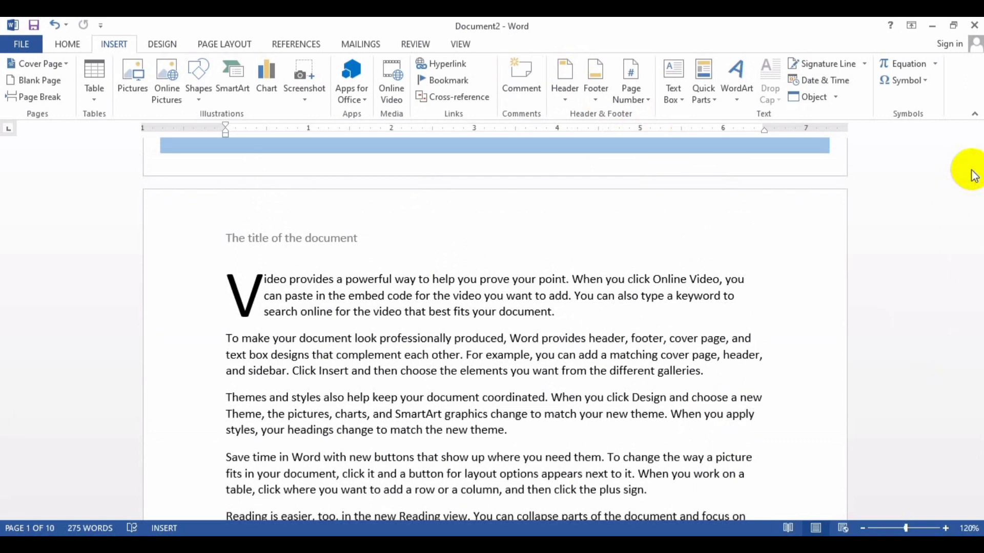
Step: Comment on the first paragraph's text from "embed code" to its end with "This sentence is not necessary, kindly remove it"
{"action": "double_click", "coordinate": [454, 296]}
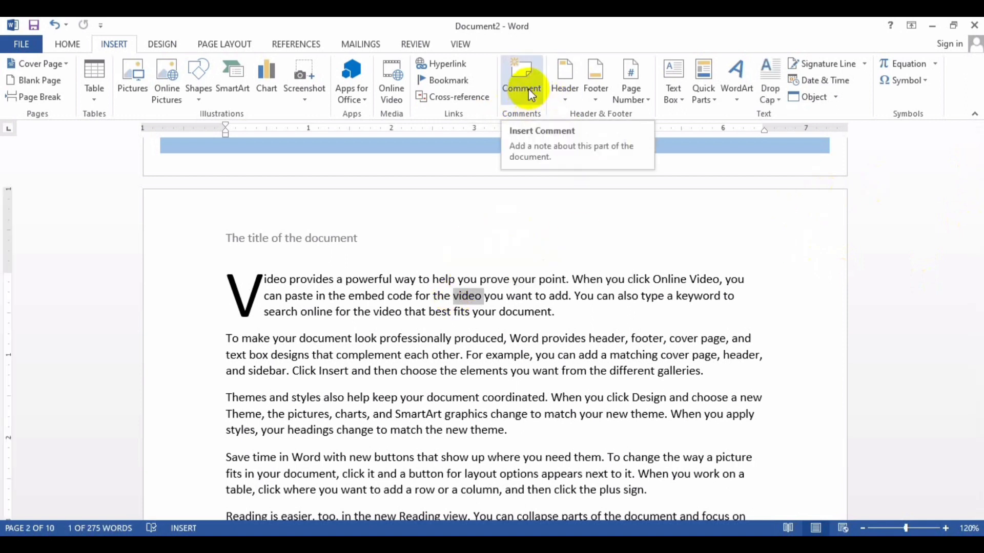
{"action": "left_click_drag", "start_coordinate": [556, 311], "coordinate": [366, 302]}
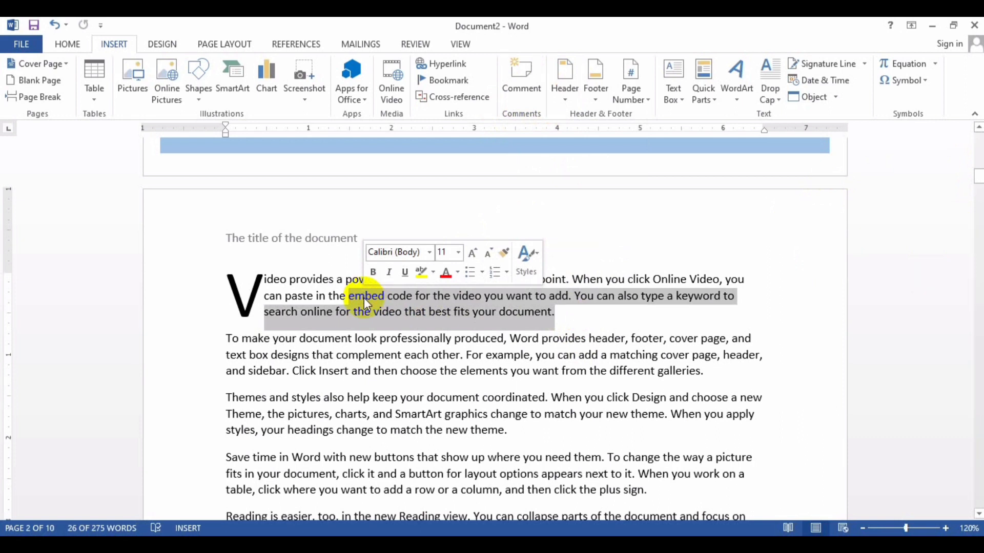
{"action": "left_click", "coordinate": [524, 81]}
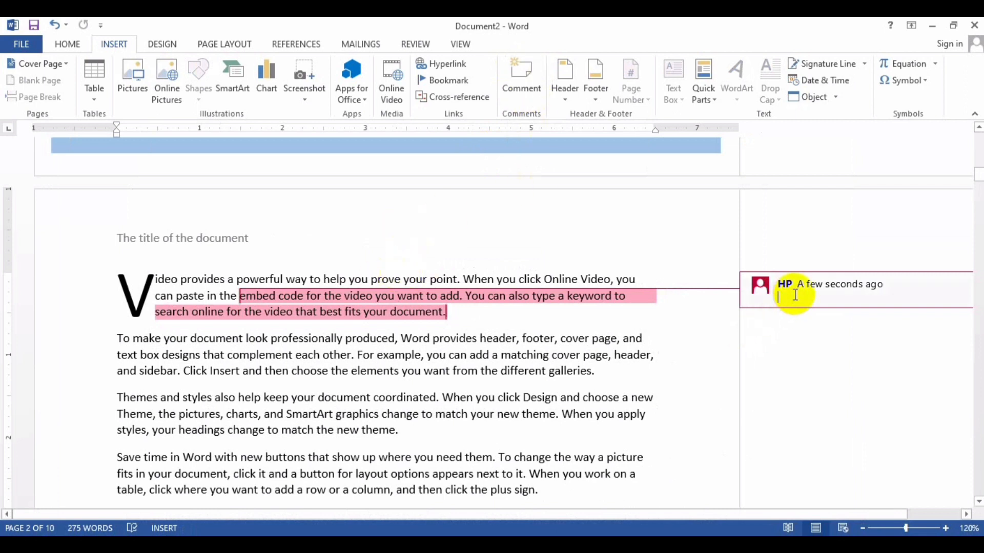
{"action": "type", "text": "this wor"}
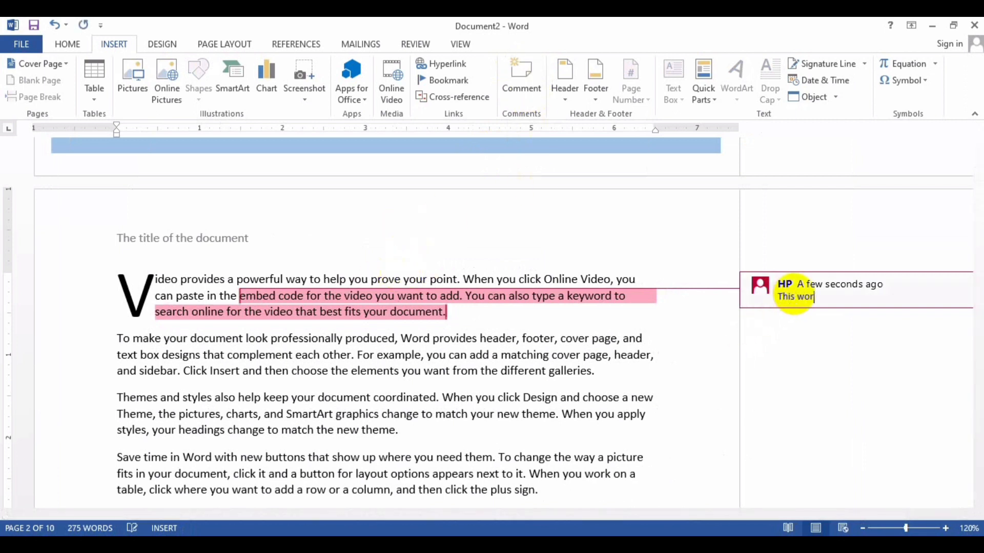
{"action": "key", "text": "BackSpace"}
{"action": "key", "text": "BackSpace"}
{"action": "key", "text": "BackSpace"}
{"action": "type", "text": "sentence is not necessary, kindly remo"}
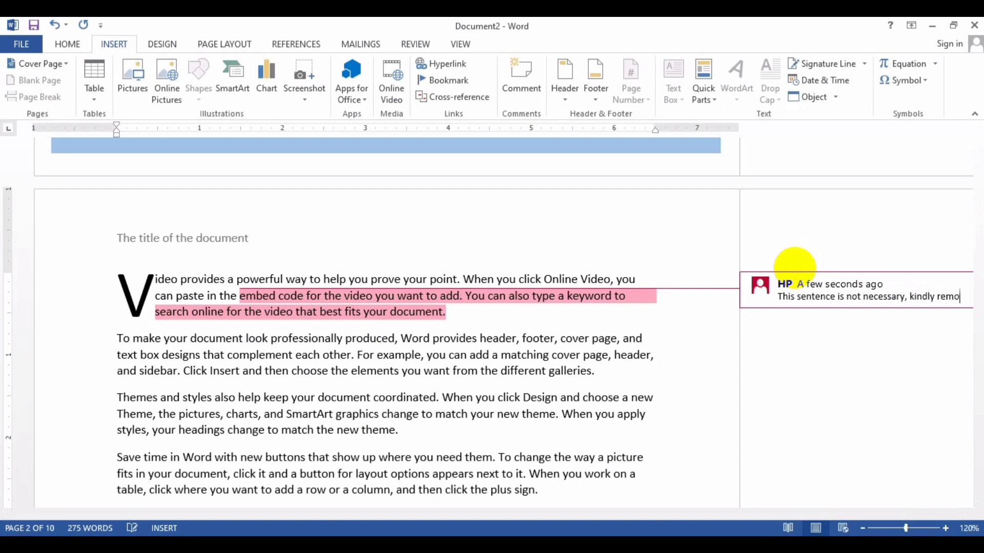
{"action": "type", "text": "it"}
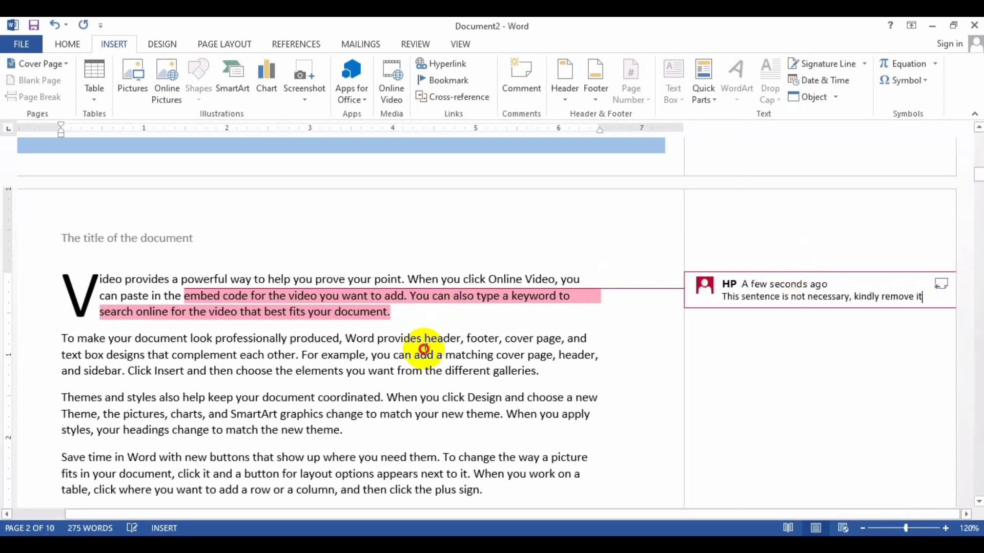
{"action": "left_click", "coordinate": [424, 349]}
{"action": "left_click", "coordinate": [353, 313]}
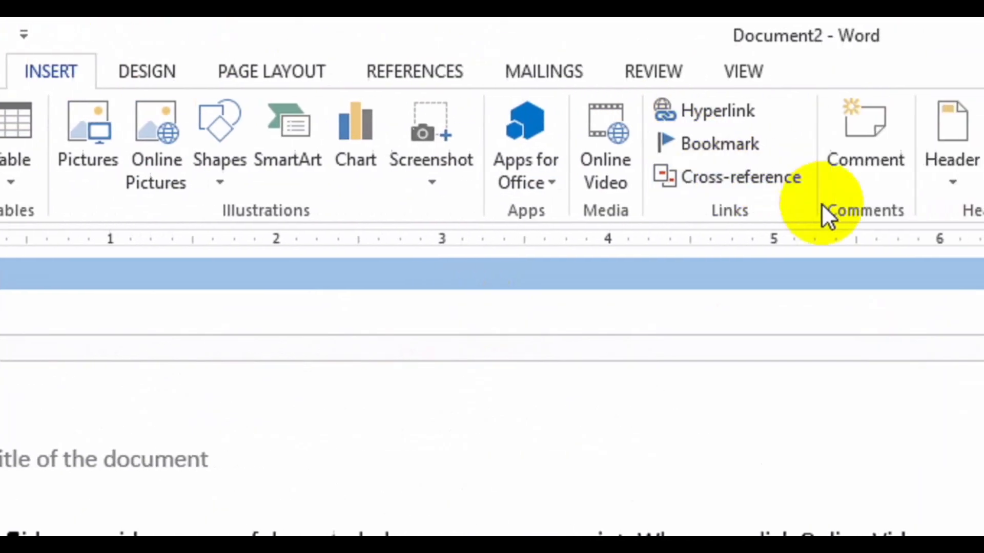
Step: Review the hyperlink options for the text "a powerful way", including Place in This Document and Target Frame, without inserting a link
{"action": "left_click", "coordinate": [684, 110]}
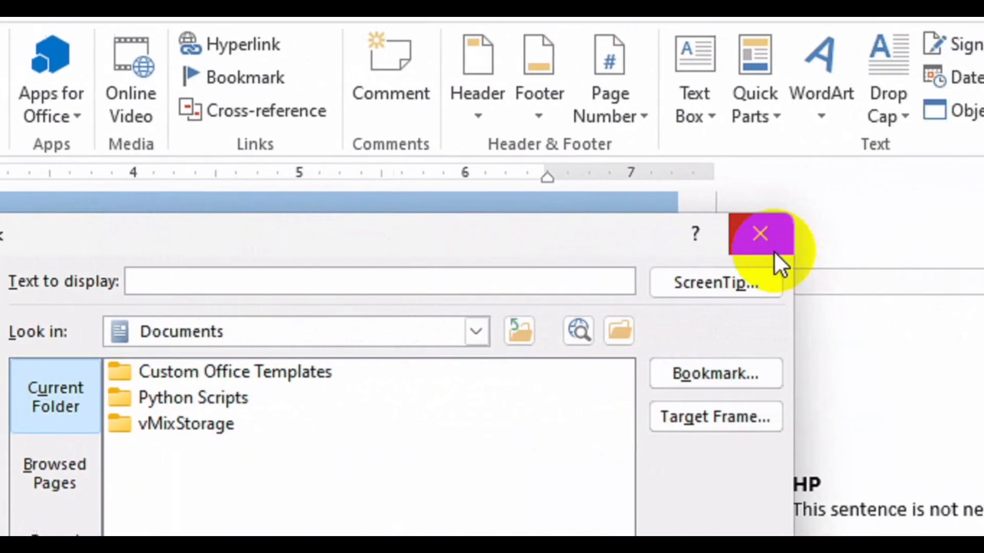
{"action": "left_click", "coordinate": [773, 232]}
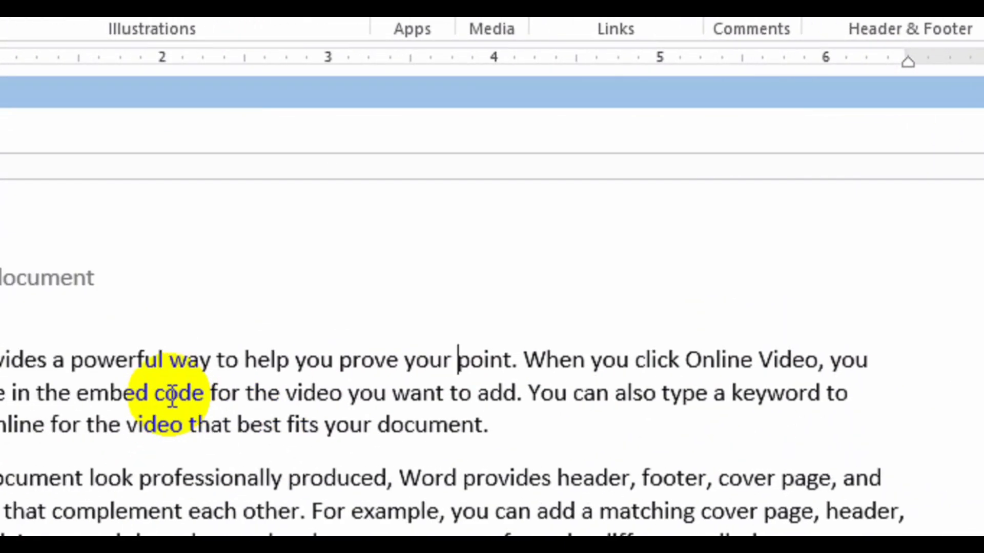
{"action": "left_click_drag", "start_coordinate": [235, 360], "coordinate": [395, 370]}
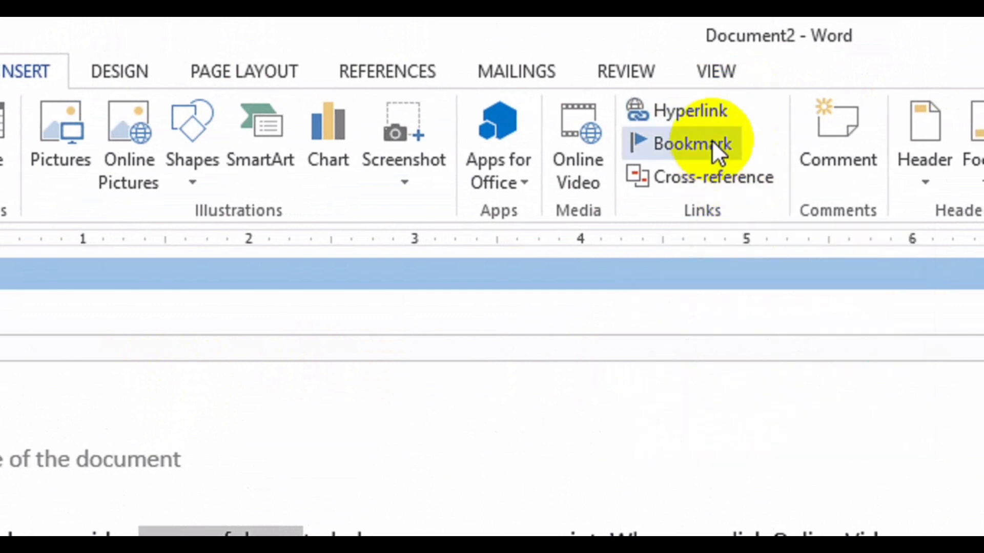
{"action": "left_click", "coordinate": [728, 114]}
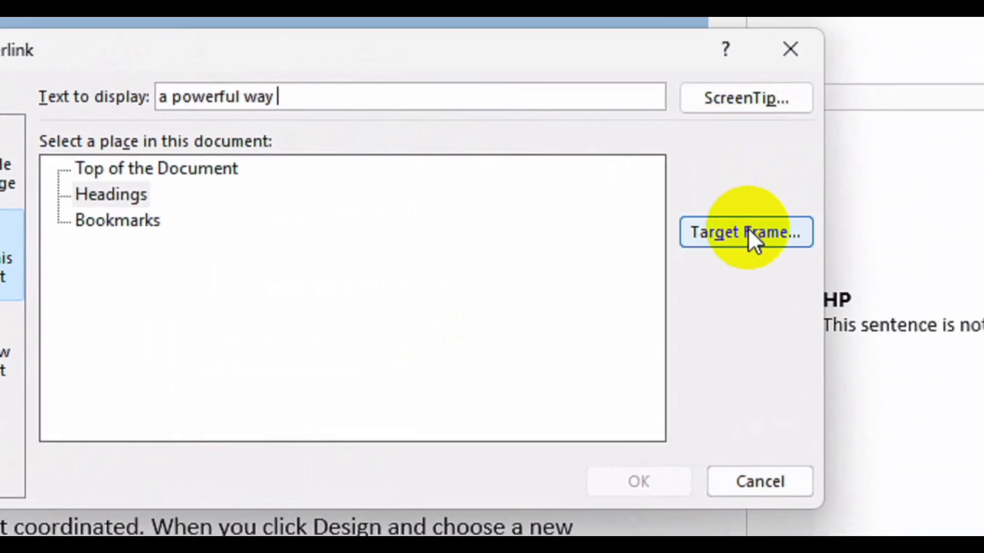
{"action": "left_click", "coordinate": [812, 213]}
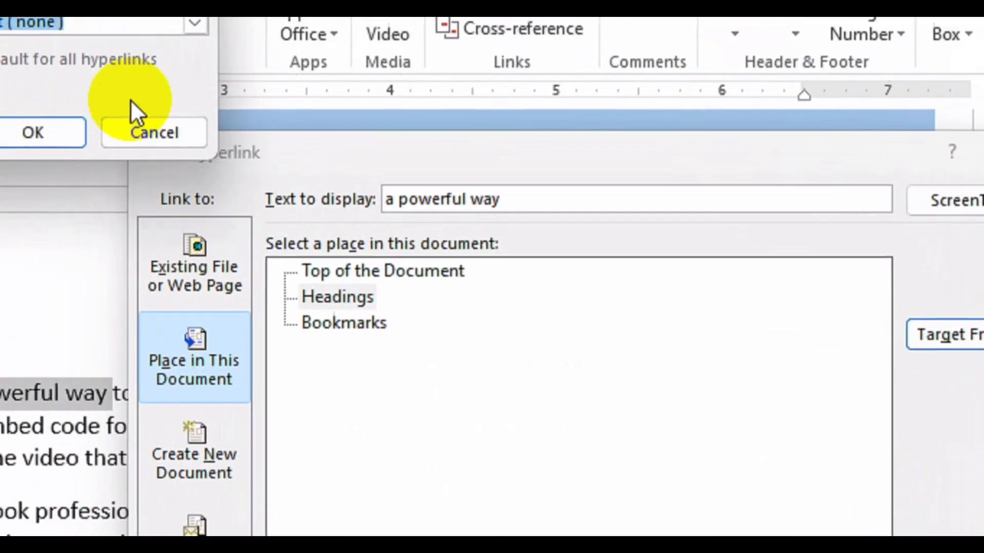
{"action": "left_click", "coordinate": [245, 67]}
{"action": "left_click", "coordinate": [455, 391]}
{"action": "left_click", "coordinate": [765, 358]}
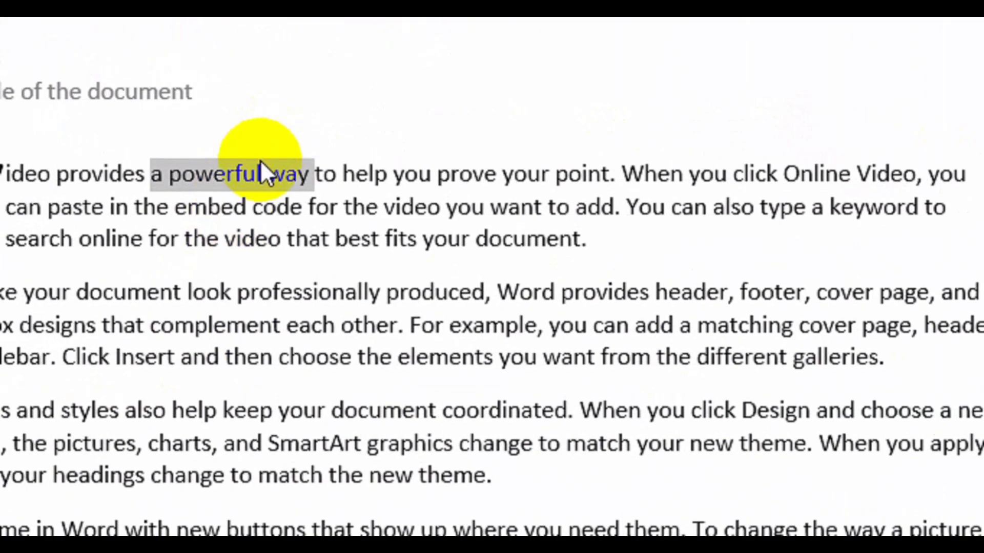
{"action": "left_click", "coordinate": [269, 187]}
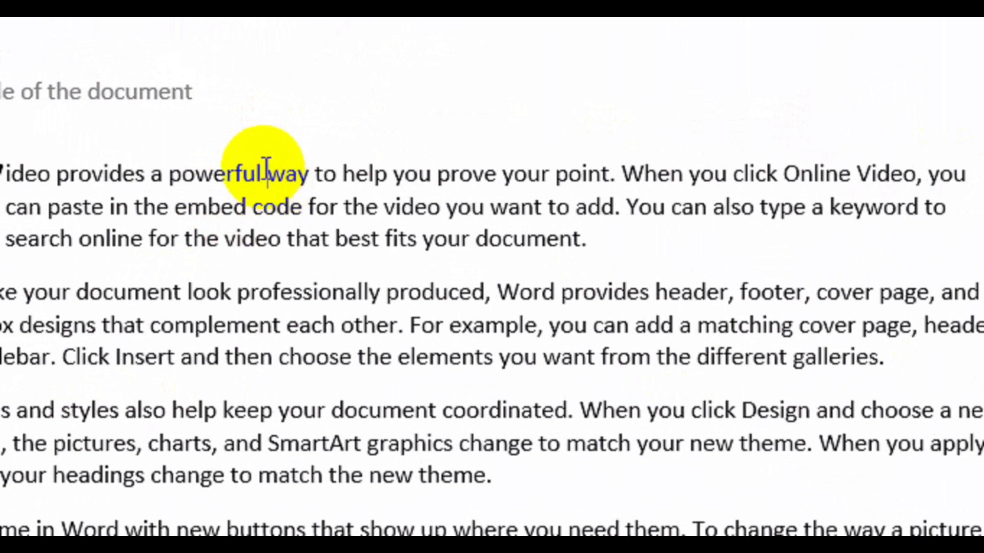
Step: Start a hyperlink on the text "powerful way to help you prove" with the ScreenTip "click here to see more information"
{"action": "left_click_drag", "start_coordinate": [264, 169], "coordinate": [461, 174]}
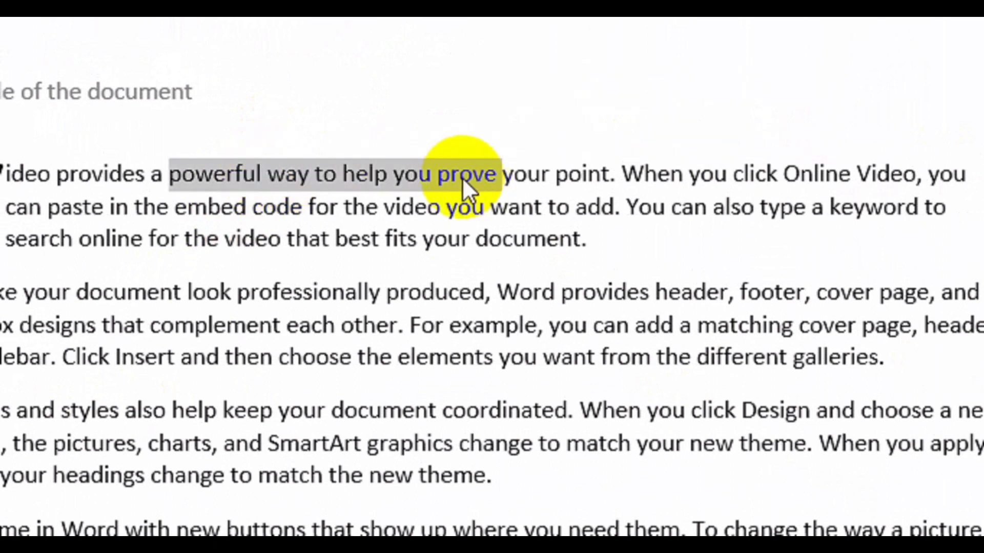
{"action": "key", "text": "ctrl+k"}
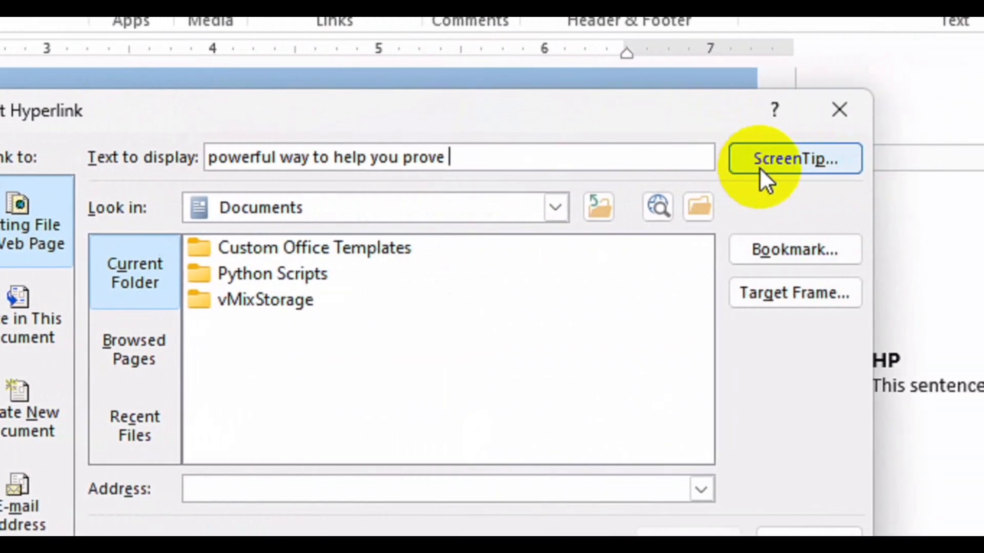
{"action": "left_click", "coordinate": [761, 165]}
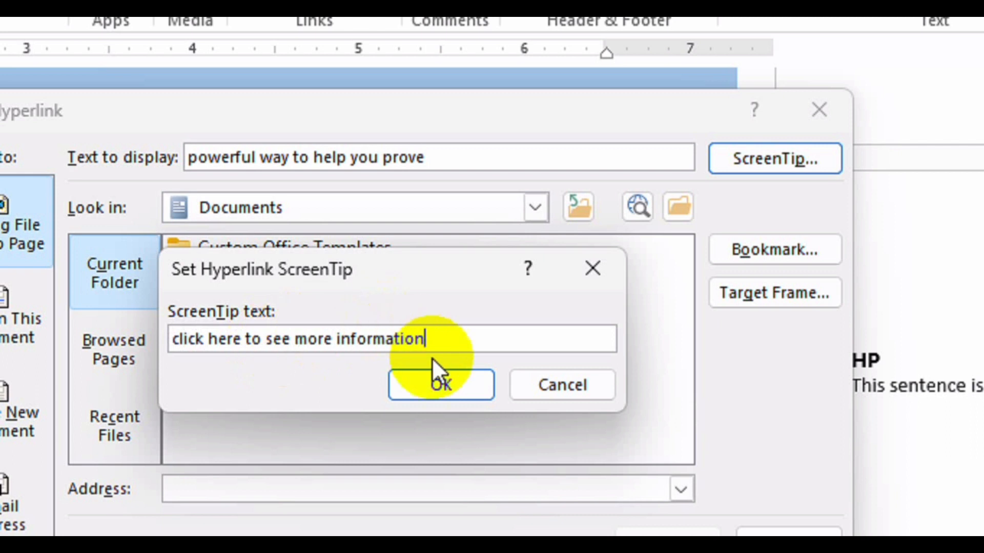
{"action": "left_click", "coordinate": [442, 383]}
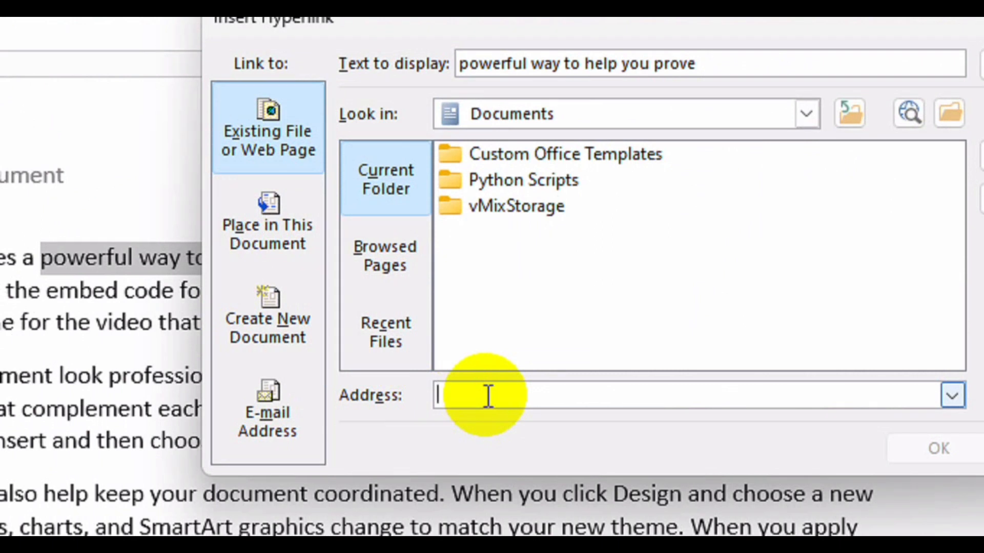
{"action": "type", "text": "https:"}
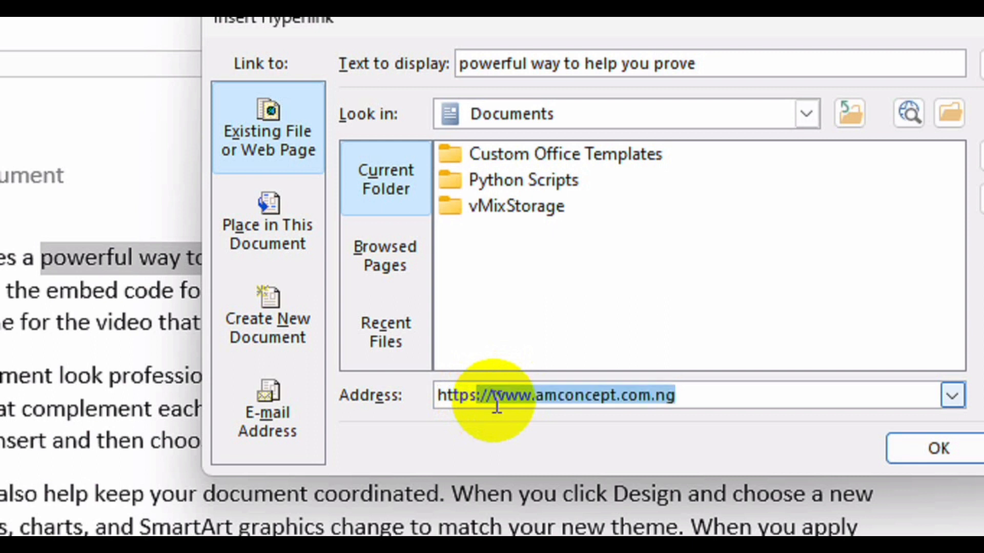
{"action": "type", "text": "//www."}
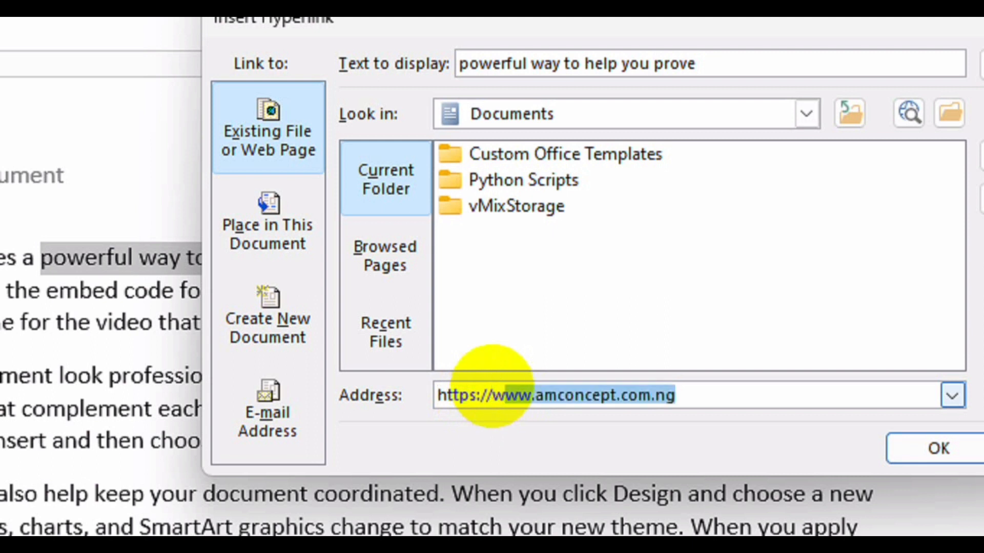
{"action": "type", "text": "buth.edu.ng"}
{"action": "left_click", "coordinate": [939, 448]}
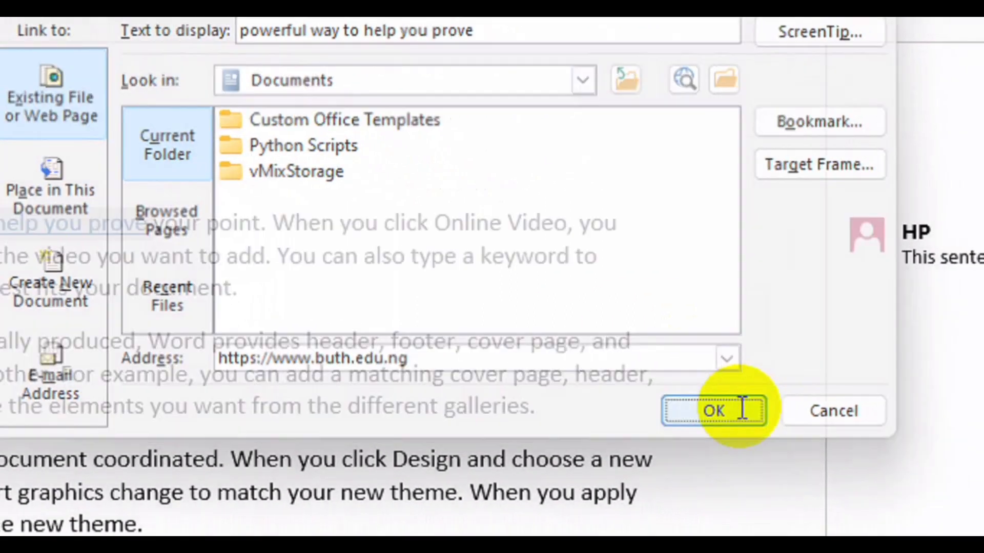
{"action": "mouse_move", "coordinate": [102, 233]}
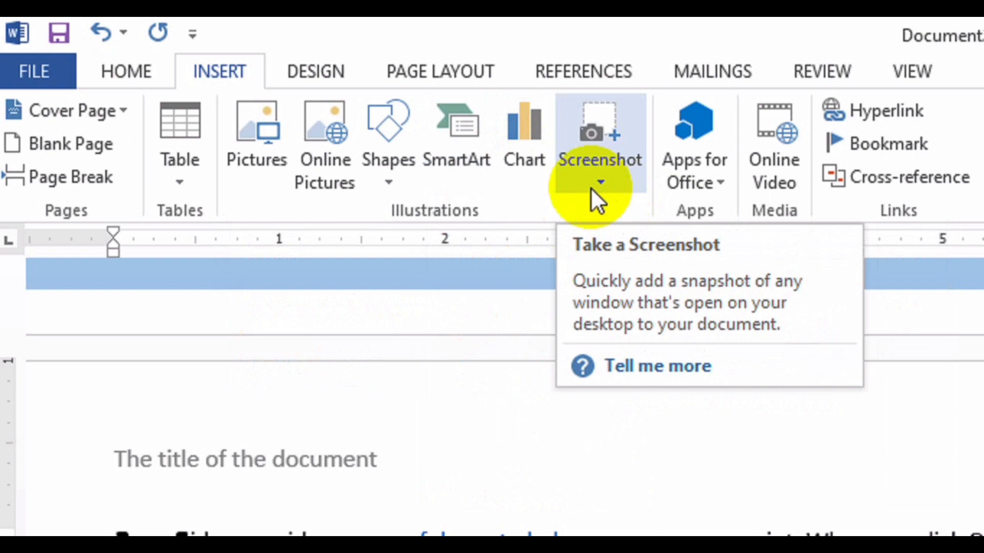
Step: Look through the SmartArt categories and insert an Organization Chart from the Hierarchy layouts
{"action": "left_click", "coordinate": [460, 160]}
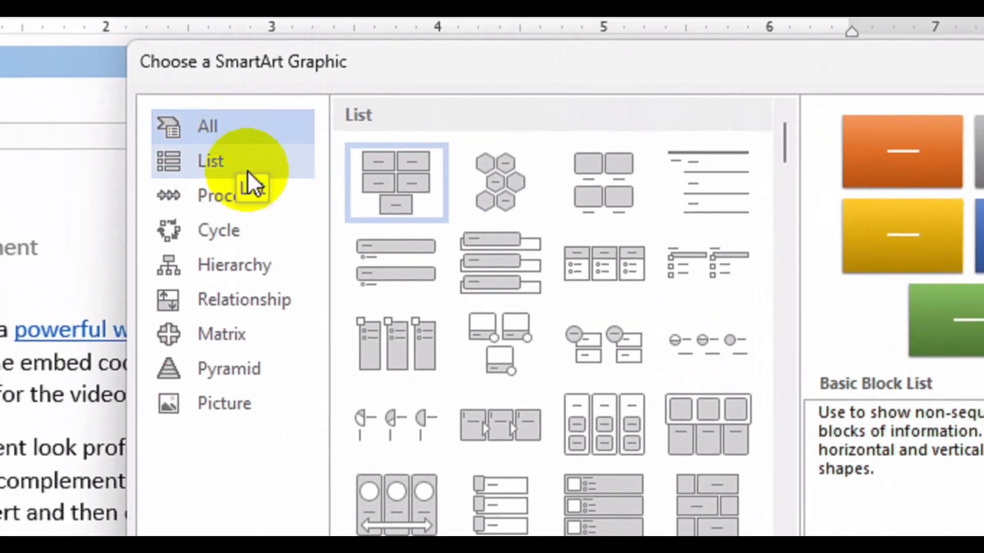
{"action": "left_click", "coordinate": [245, 169]}
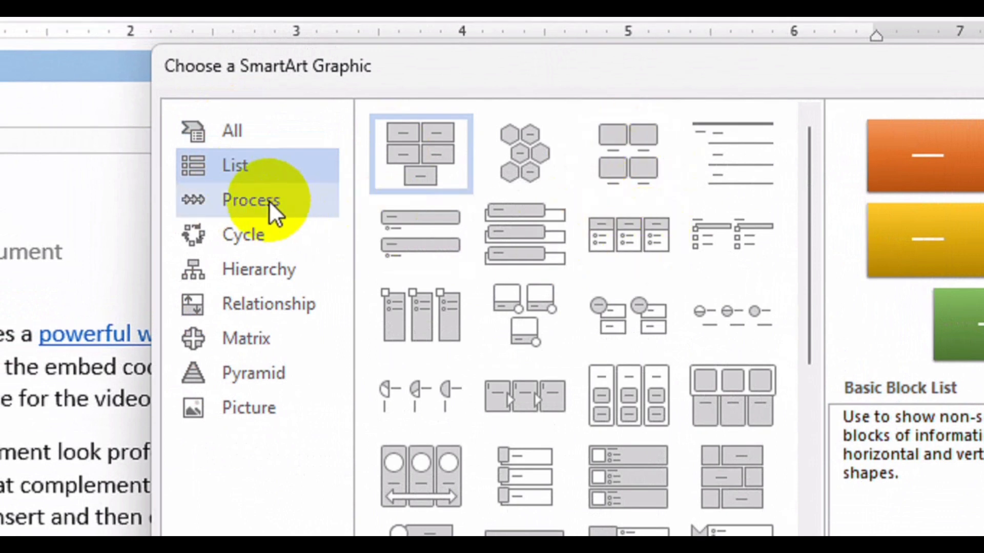
{"action": "left_click", "coordinate": [269, 201]}
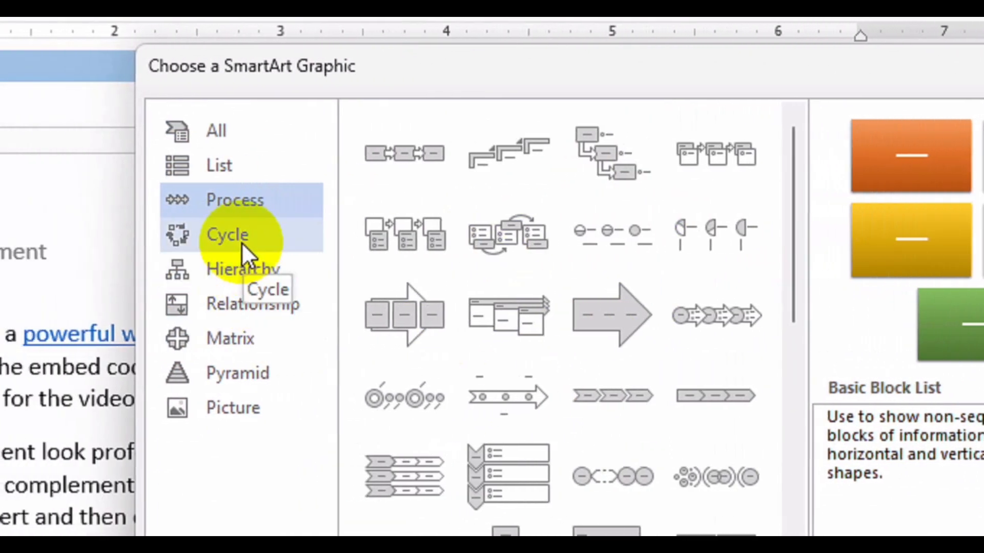
{"action": "left_click", "coordinate": [114, 239]}
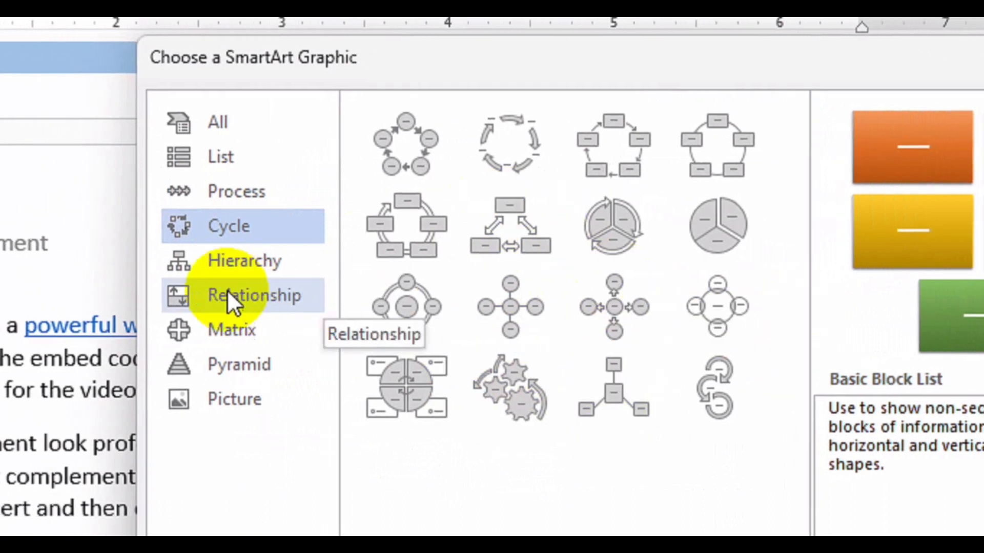
{"action": "left_click", "coordinate": [308, 307]}
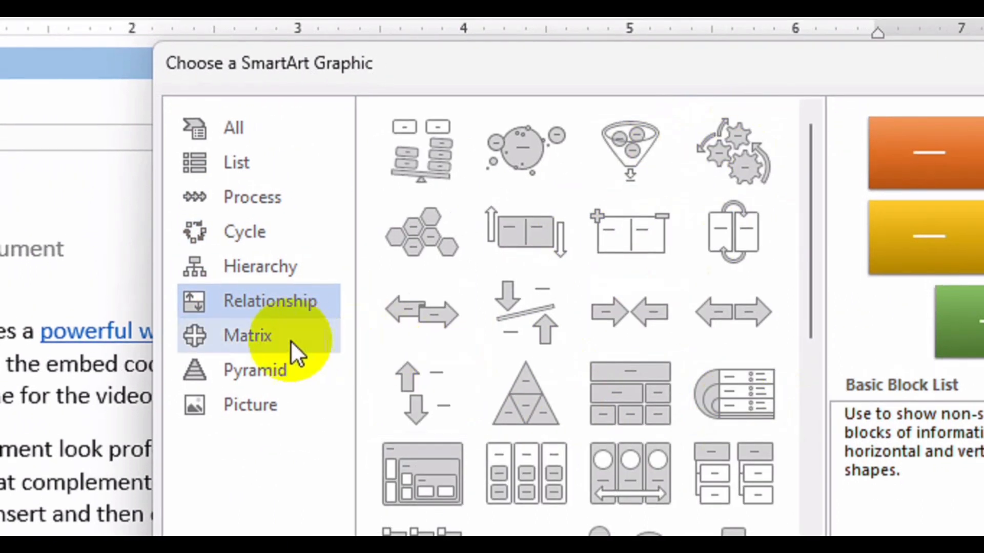
{"action": "left_click", "coordinate": [291, 340]}
{"action": "left_click", "coordinate": [279, 369]}
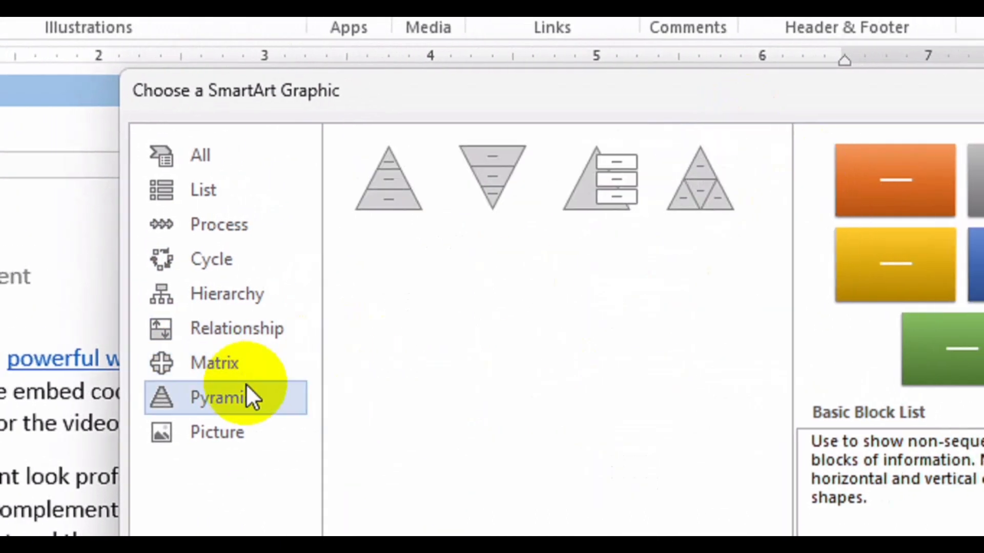
{"action": "left_click", "coordinate": [262, 300]}
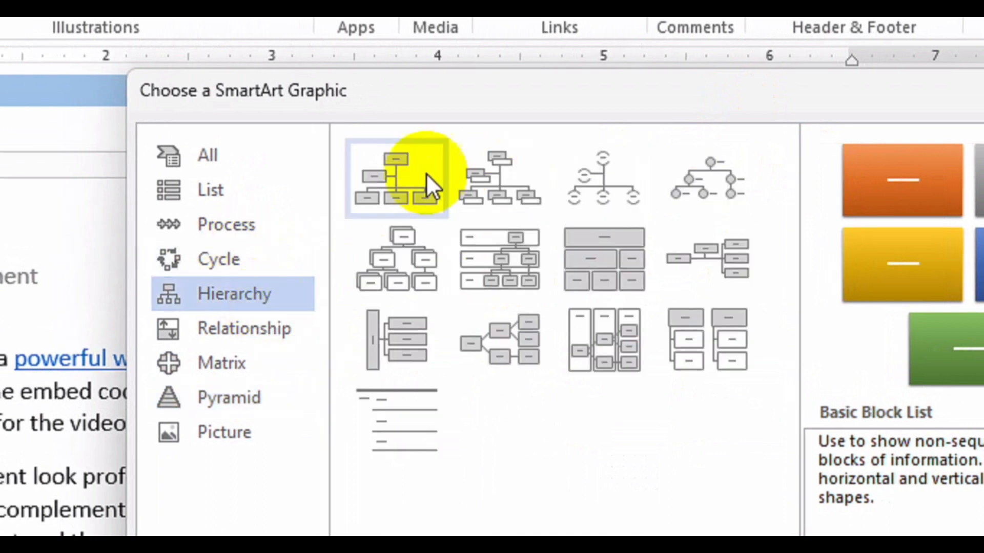
{"action": "left_click", "coordinate": [397, 185]}
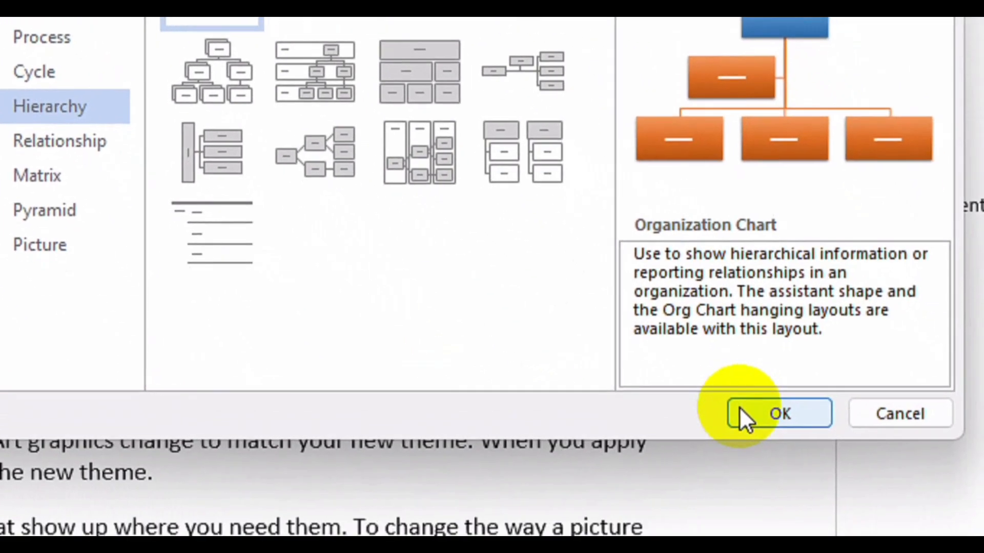
{"action": "left_click", "coordinate": [889, 552]}
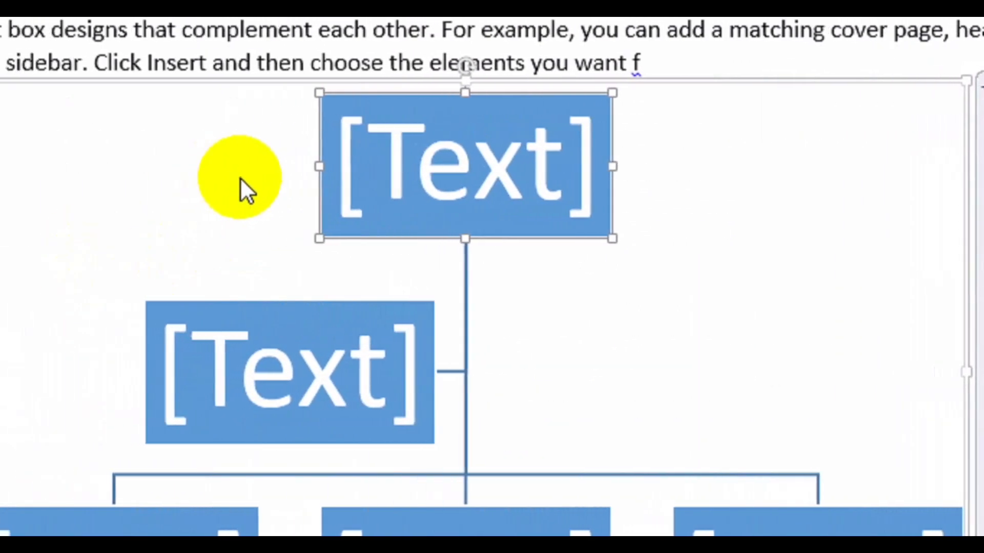
Step: Label the chart's top box "Memory" and the lower boxes "RAM", "ROM" and "CMOS", and delete the empty assistant box
{"action": "left_click", "coordinate": [447, 189]}
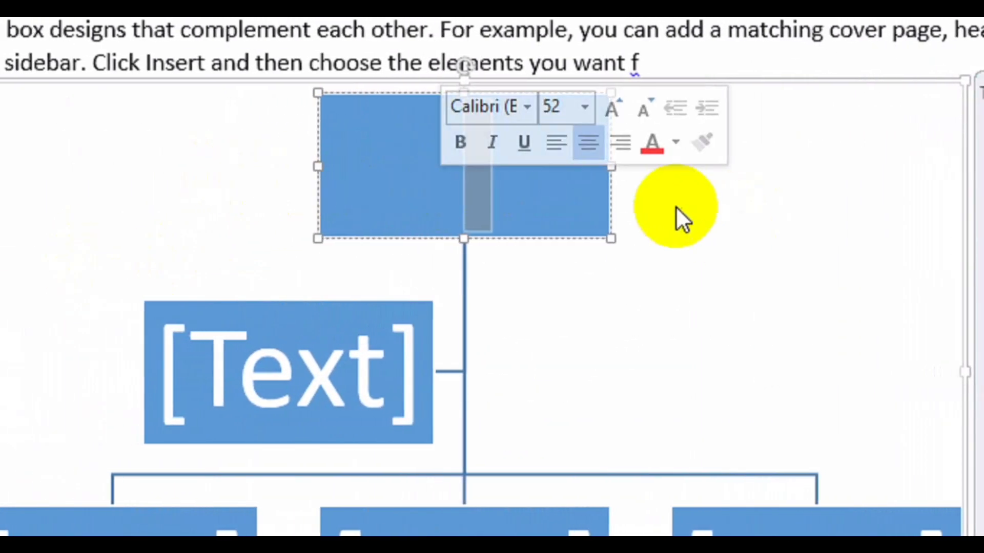
{"action": "type", "text": "Memory"}
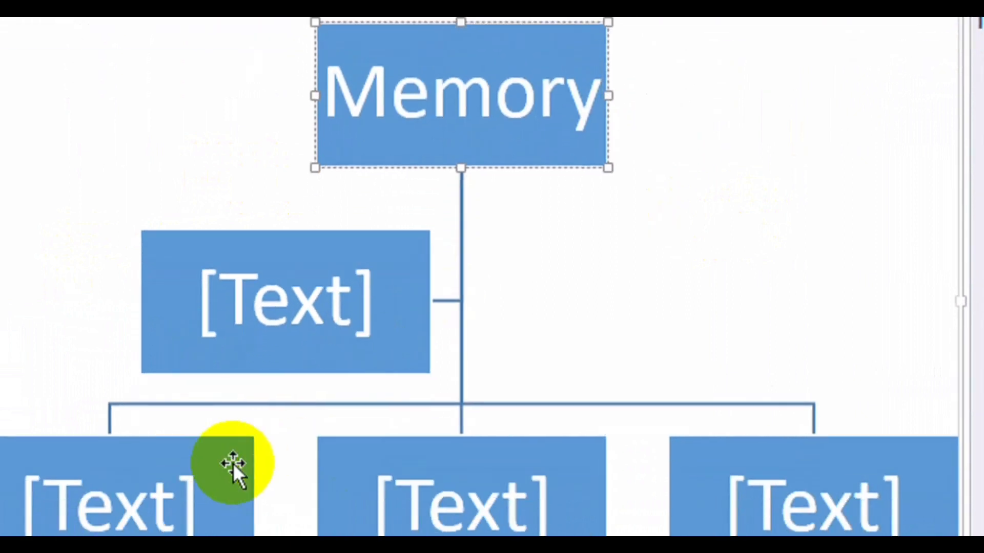
{"action": "left_click", "coordinate": [244, 413]}
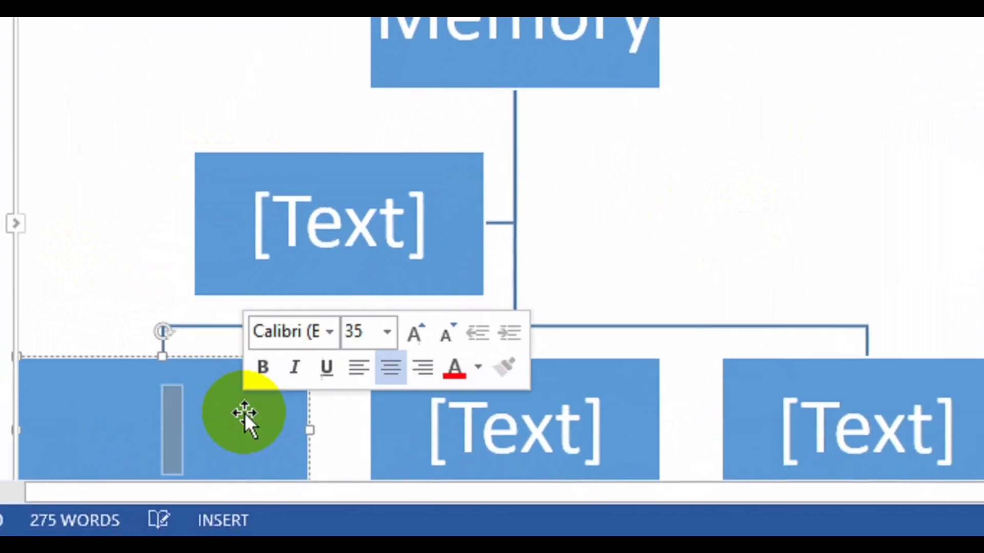
{"action": "type", "text": "RAM"}
{"action": "left_click", "coordinate": [486, 447]}
{"action": "type", "text": "ROM"}
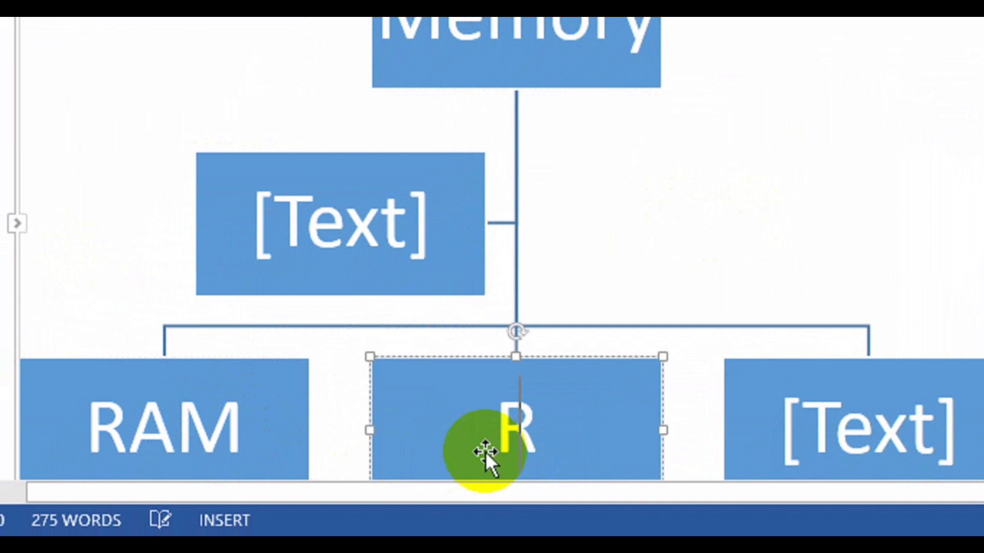
{"action": "left_click", "coordinate": [830, 420]}
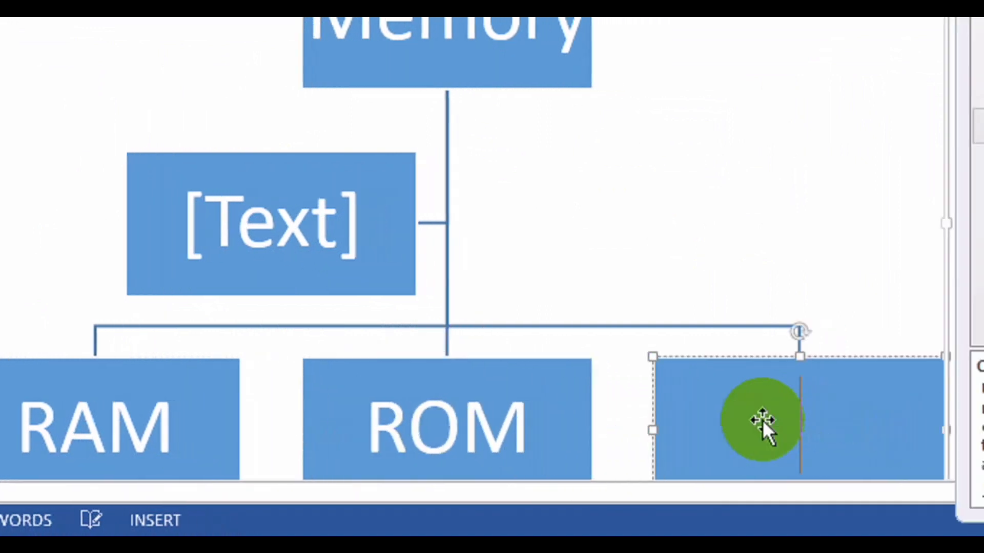
{"action": "type", "text": "CMOS"}
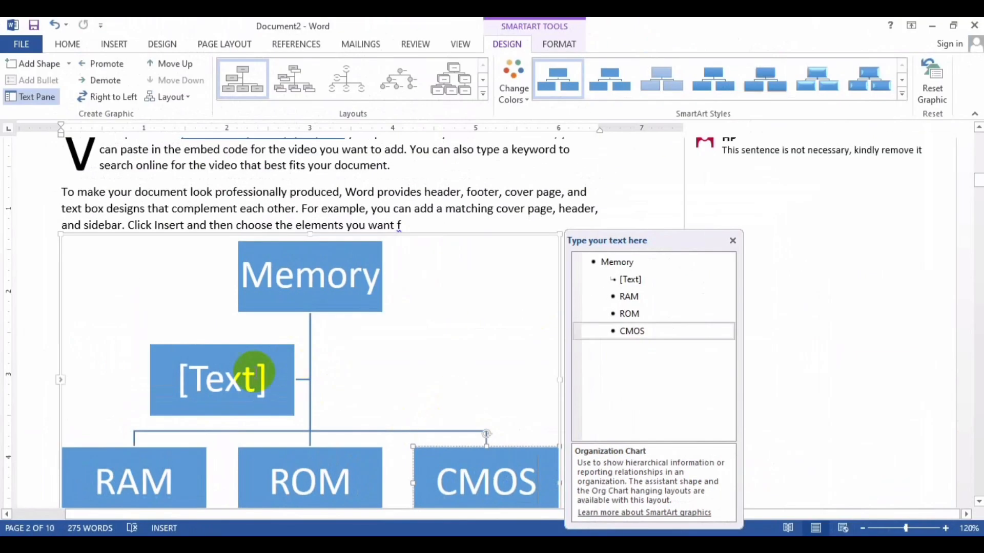
{"action": "left_click", "coordinate": [295, 405]}
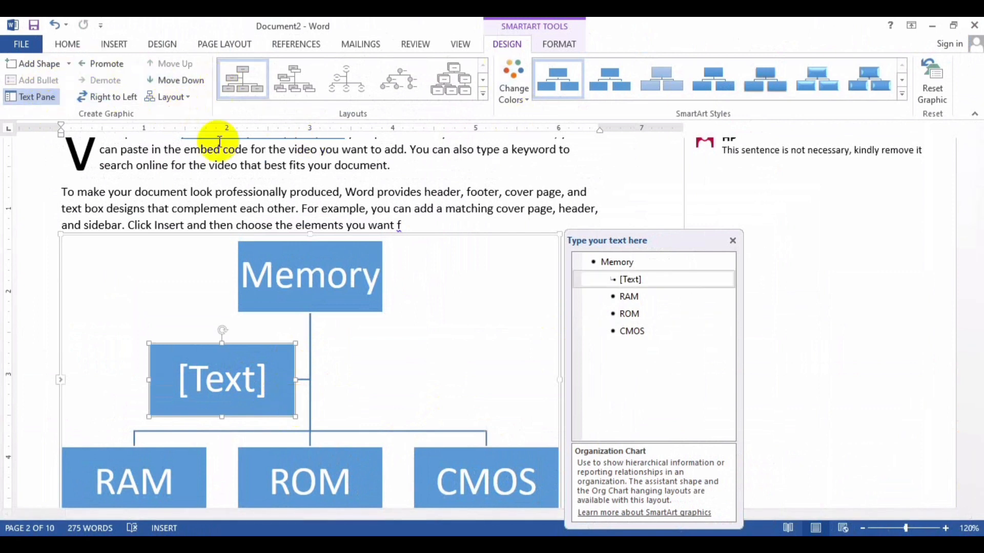
{"action": "key", "text": "Delete"}
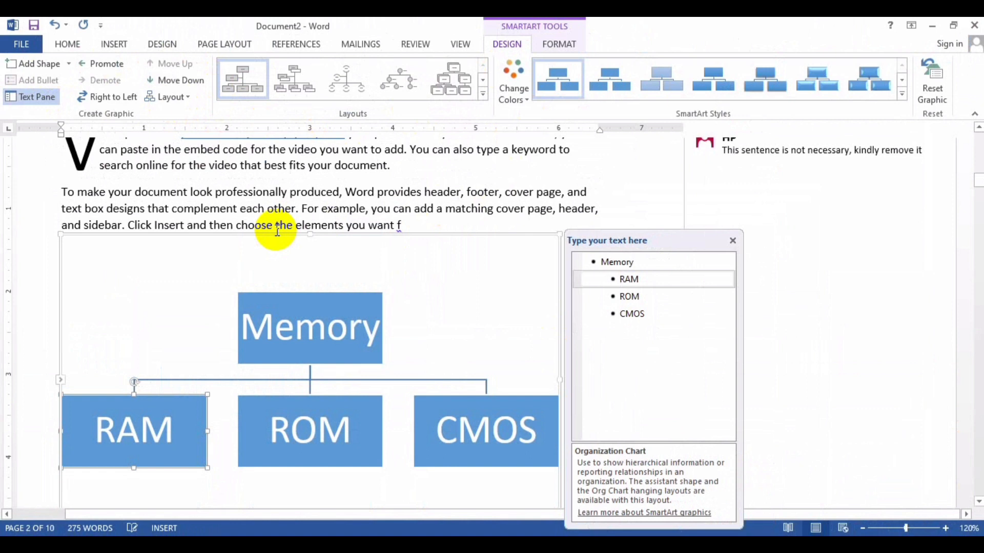
Step: Add a shape after the ROM box in the chart and demote it to the level beneath ROM
{"action": "left_click", "coordinate": [327, 400]}
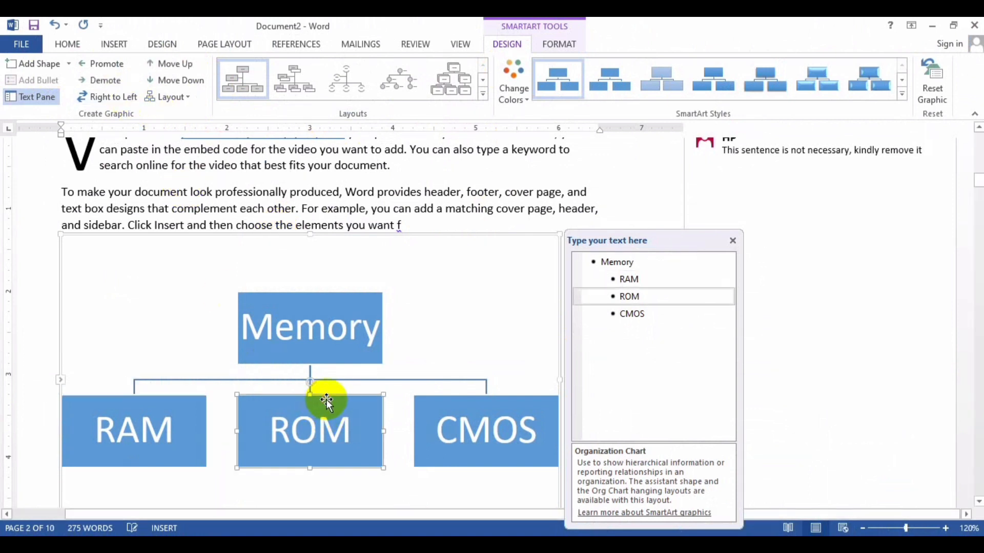
{"action": "left_click", "coordinate": [68, 63]}
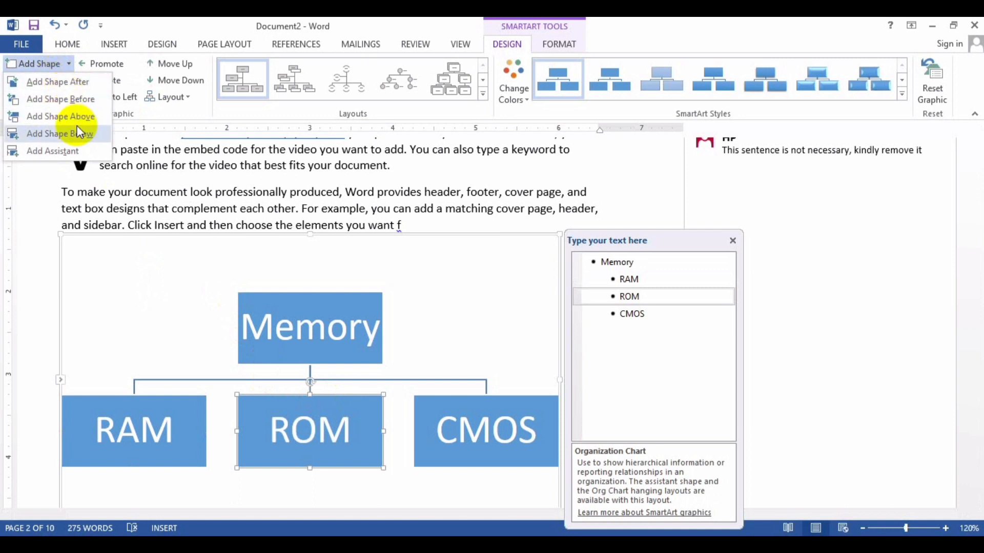
{"action": "left_click", "coordinate": [82, 83]}
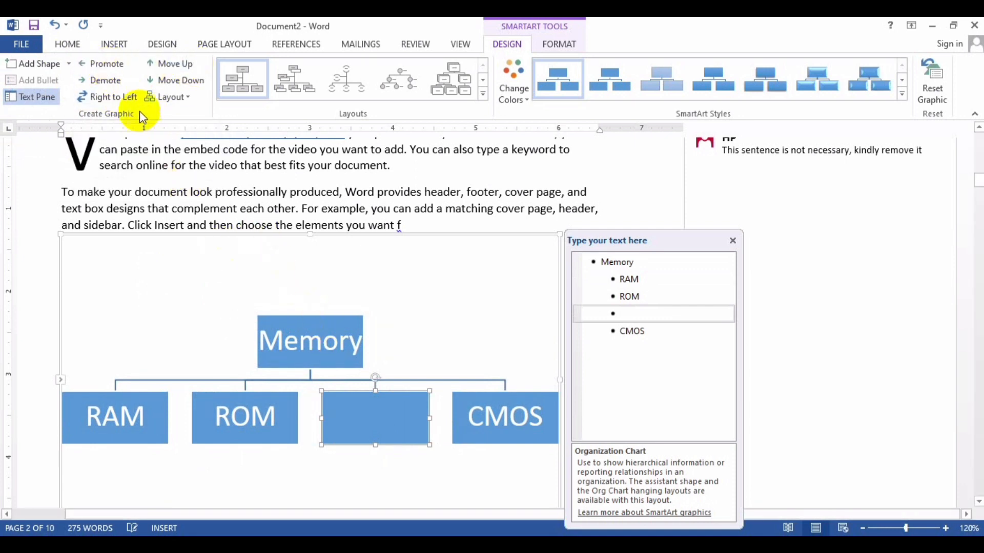
{"action": "left_click", "coordinate": [102, 80]}
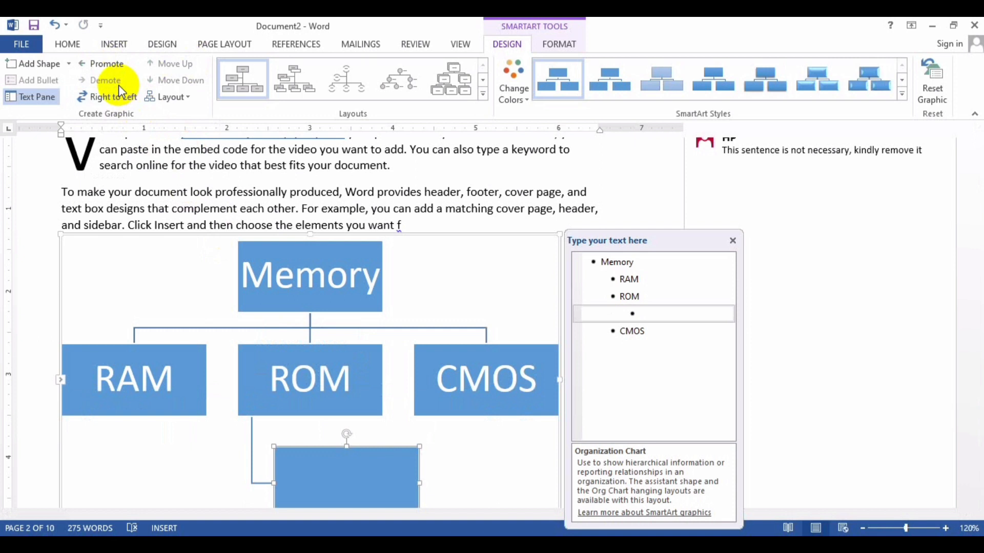
Step: Review the organization chart's alternative layouts, SmartArt styles and shape formatting options without applying any
{"action": "left_click", "coordinate": [483, 93]}
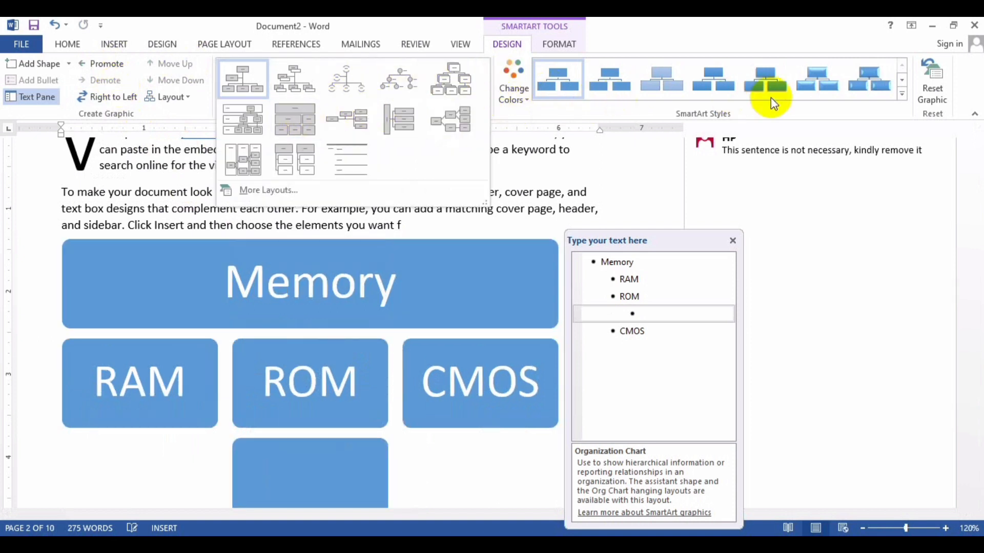
{"action": "left_click", "coordinate": [901, 94]}
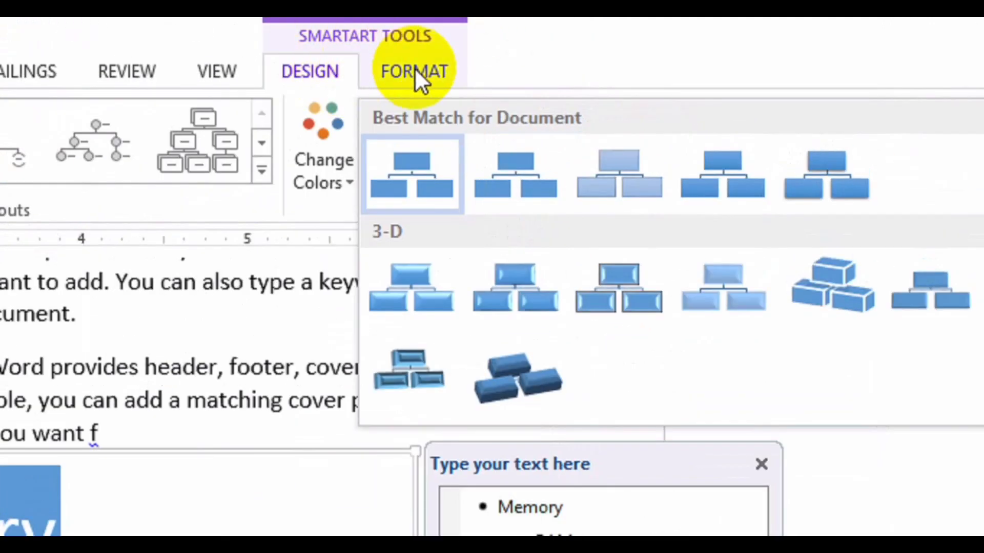
{"action": "left_click", "coordinate": [414, 68]}
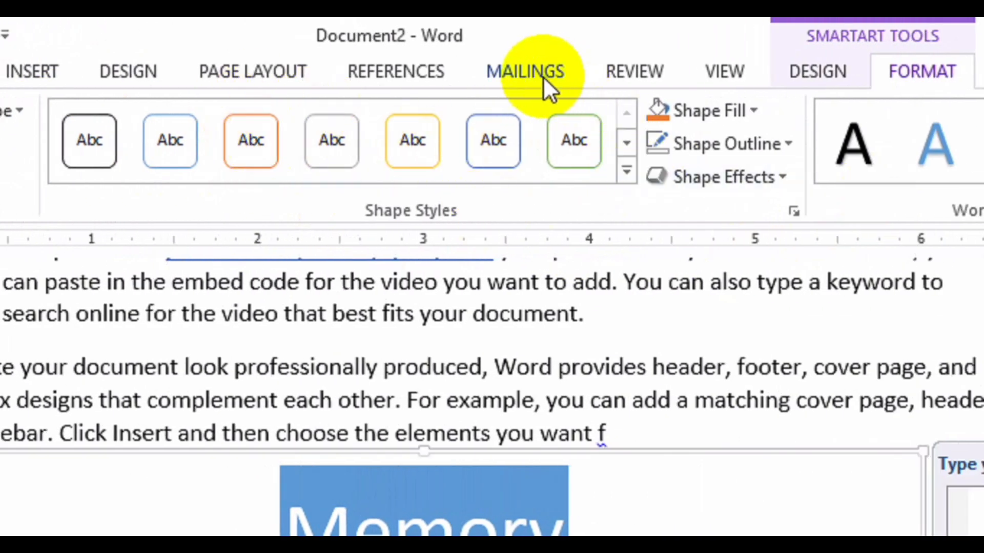
{"action": "left_click", "coordinate": [33, 71]}
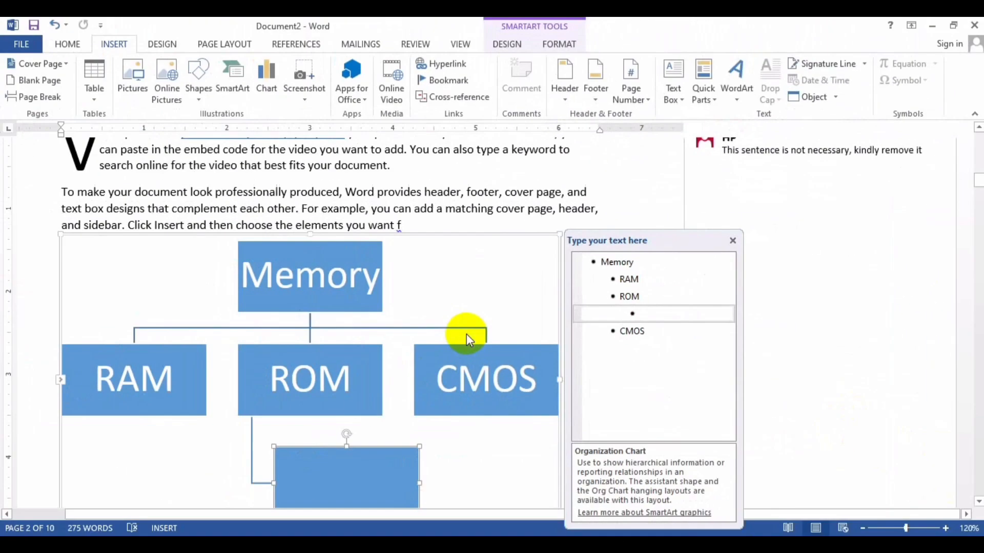
Step: Create a new blank document and insert a screen clipping of the Insert ribbon area from the Document2 window
{"action": "key", "text": "ctrl+n"}
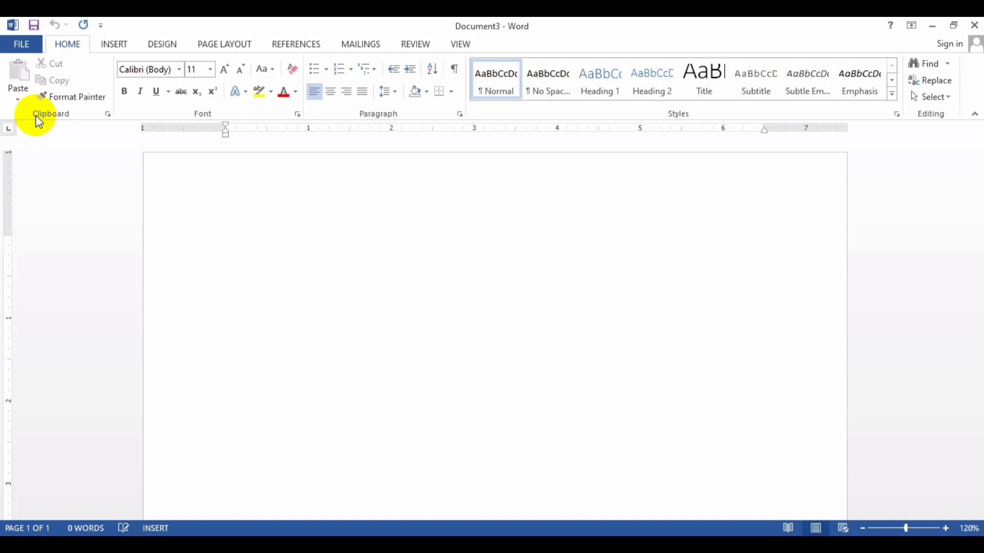
{"action": "left_click", "coordinate": [109, 47]}
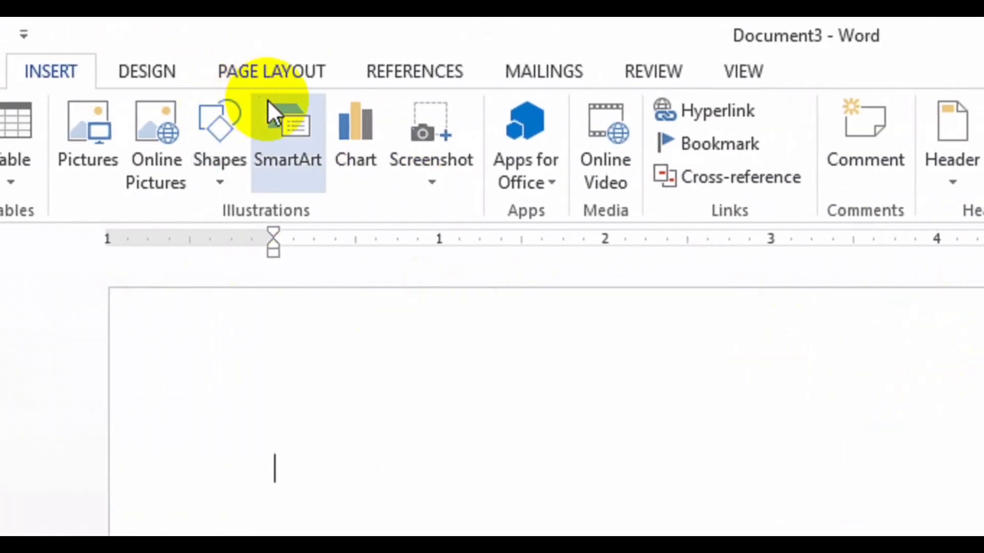
{"action": "left_click", "coordinate": [421, 168]}
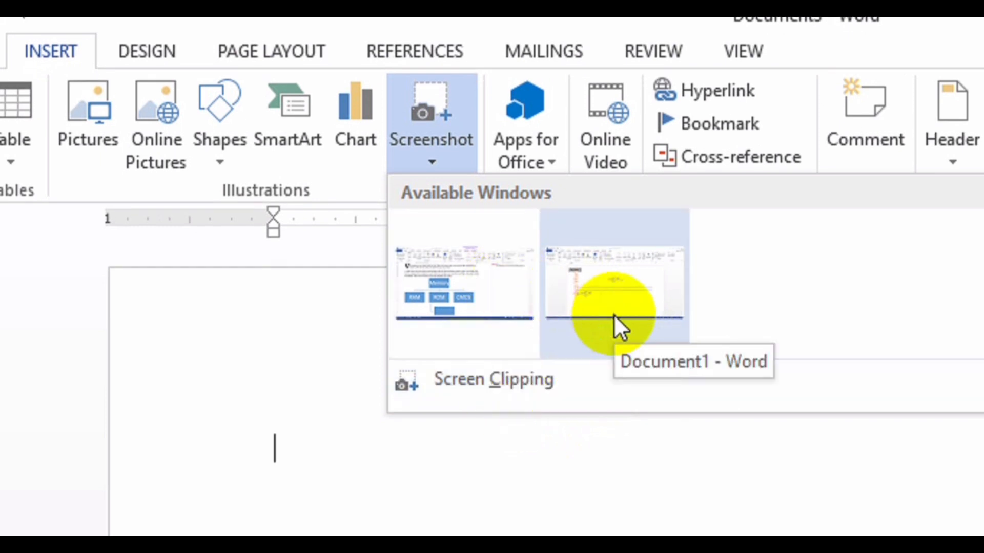
{"action": "left_click", "coordinate": [463, 388]}
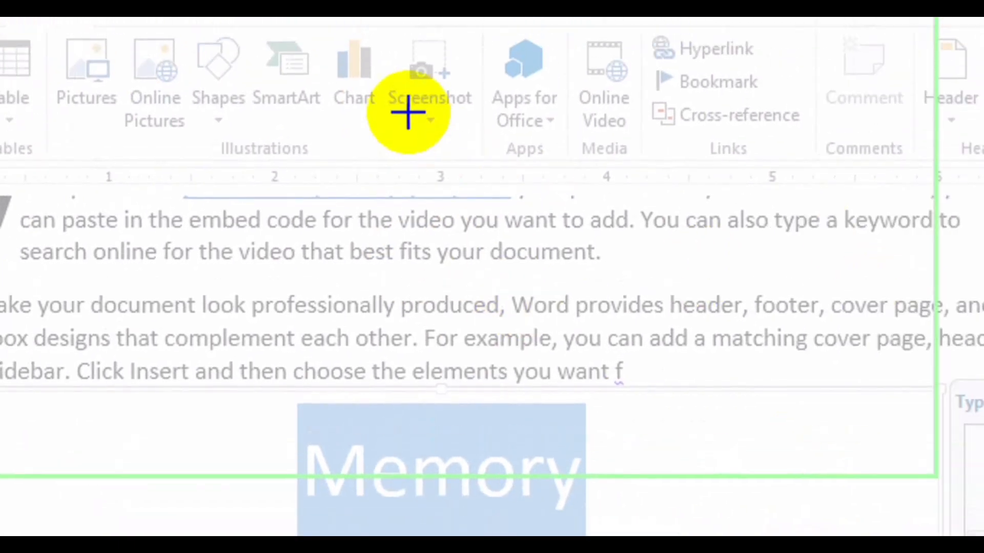
{"action": "left_click_drag", "start_coordinate": [180, 53], "coordinate": [961, 309]}
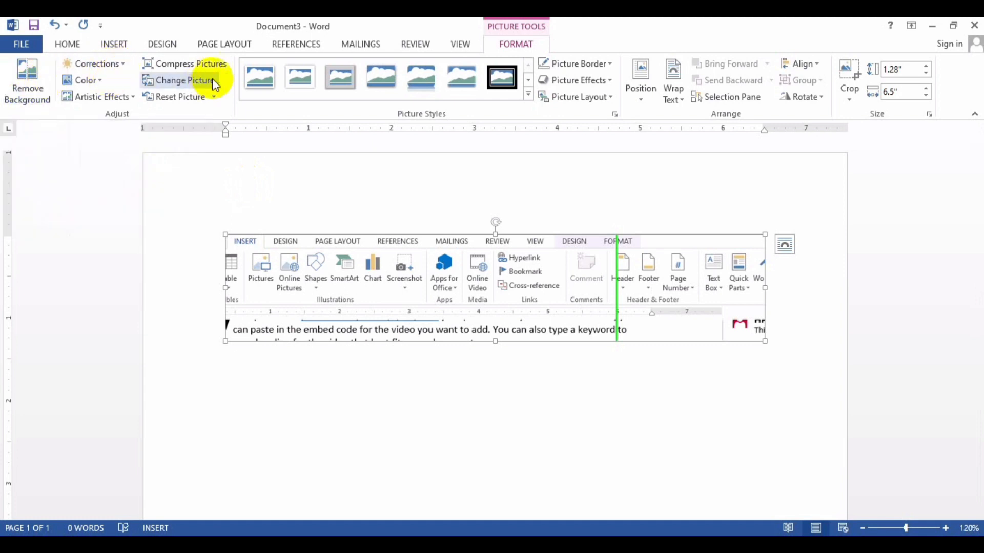
Step: Review the clipping's compression, picture style, border and position options without applying any
{"action": "left_click", "coordinate": [224, 71]}
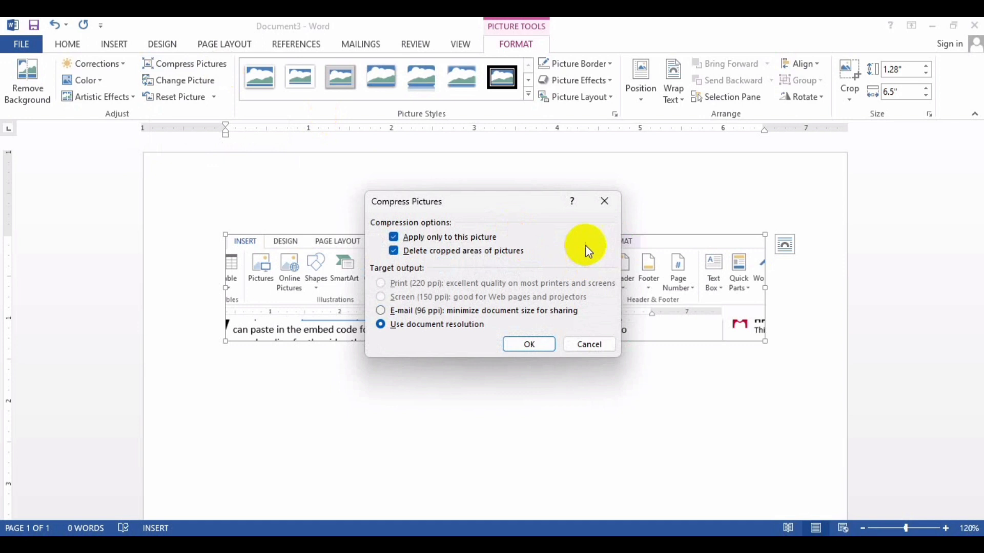
{"action": "left_click", "coordinate": [605, 203]}
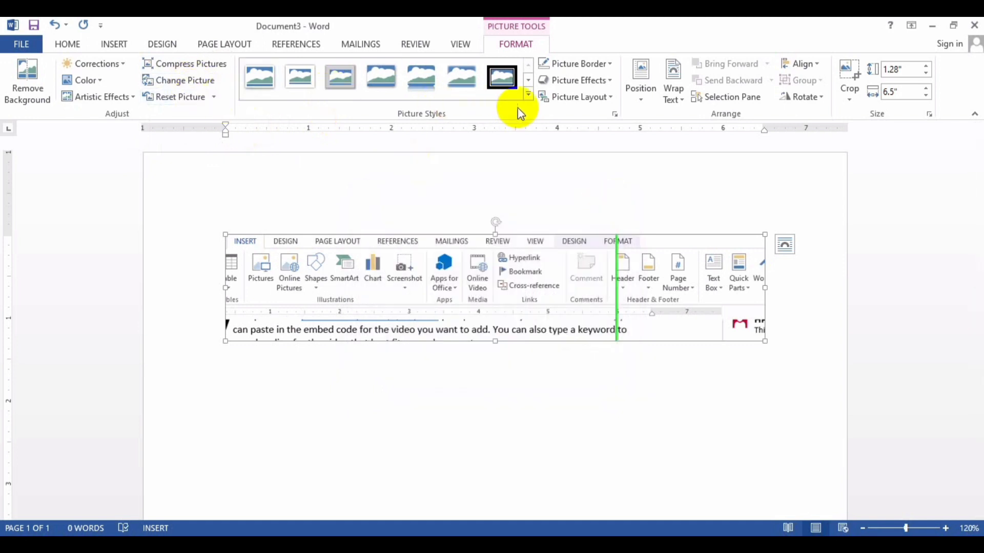
{"action": "left_click", "coordinate": [526, 96]}
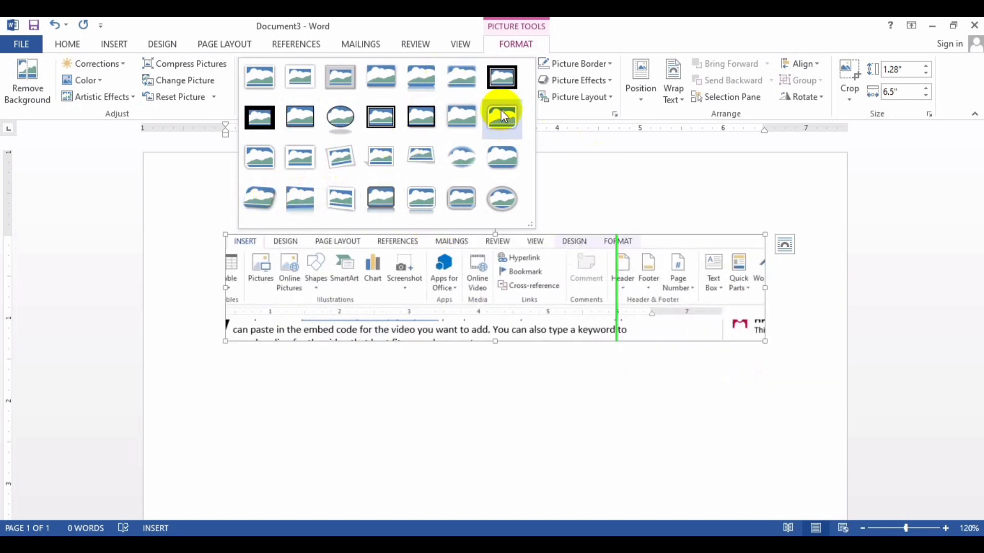
{"action": "left_click", "coordinate": [599, 65]}
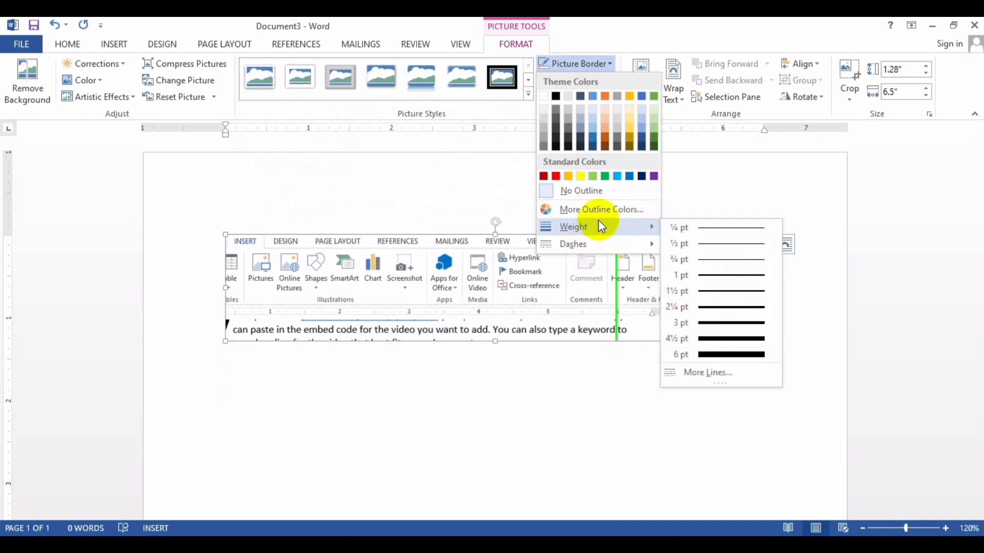
{"action": "mouse_move", "coordinate": [601, 246]}
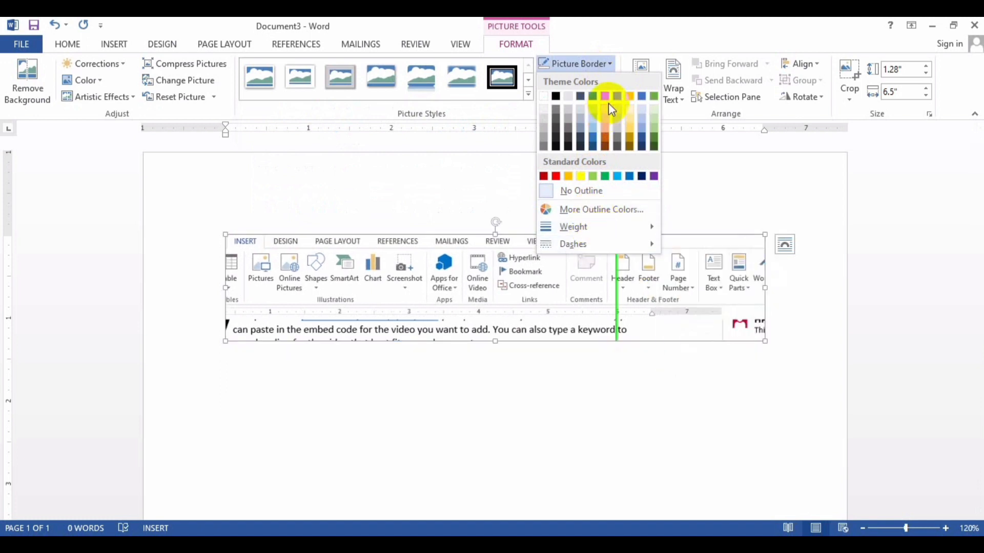
{"action": "left_click", "coordinate": [639, 45]}
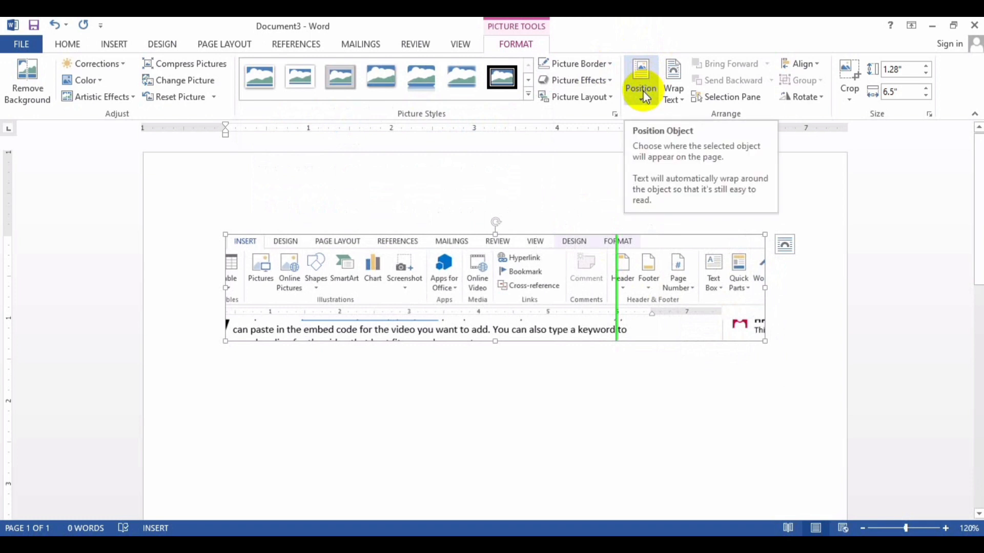
{"action": "left_click", "coordinate": [642, 91]}
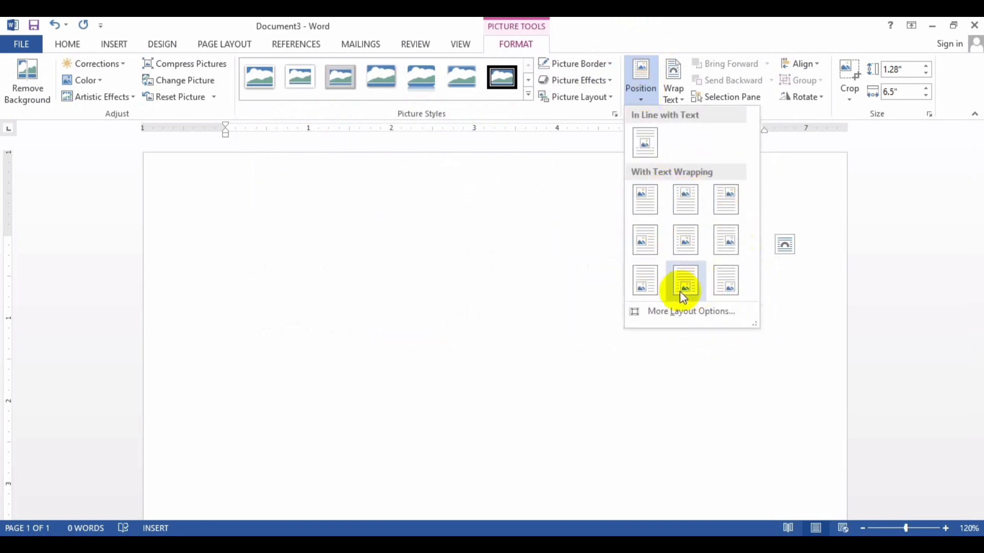
Step: Crop the clipping to its upper-left part around the INSERT and DESIGN tabs, about 0.72" high by 0.99" wide
{"action": "left_click", "coordinate": [849, 77]}
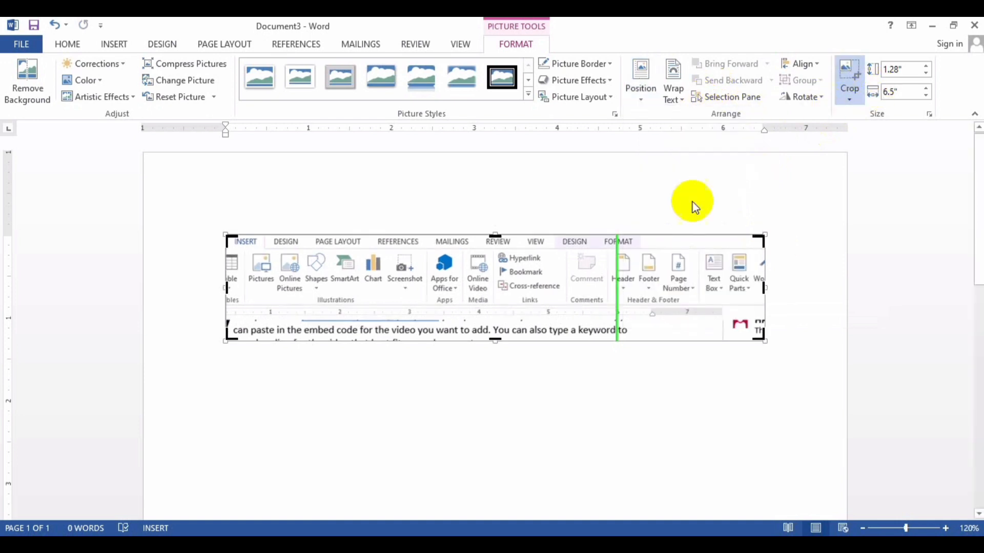
{"action": "left_click_drag", "start_coordinate": [763, 342], "coordinate": [407, 297]}
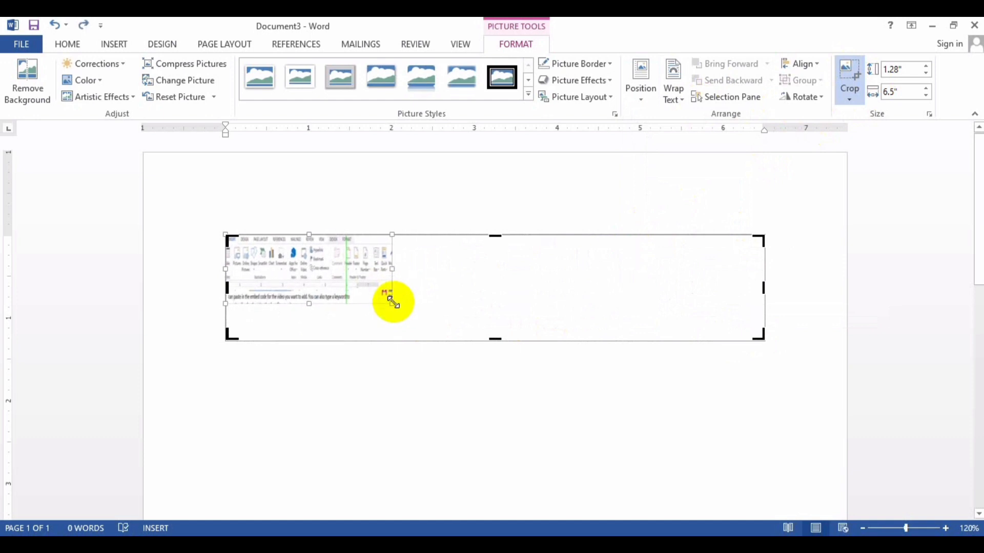
{"action": "key", "text": "ctrl+z"}
{"action": "left_click_drag", "start_coordinate": [760, 331], "coordinate": [306, 293]}
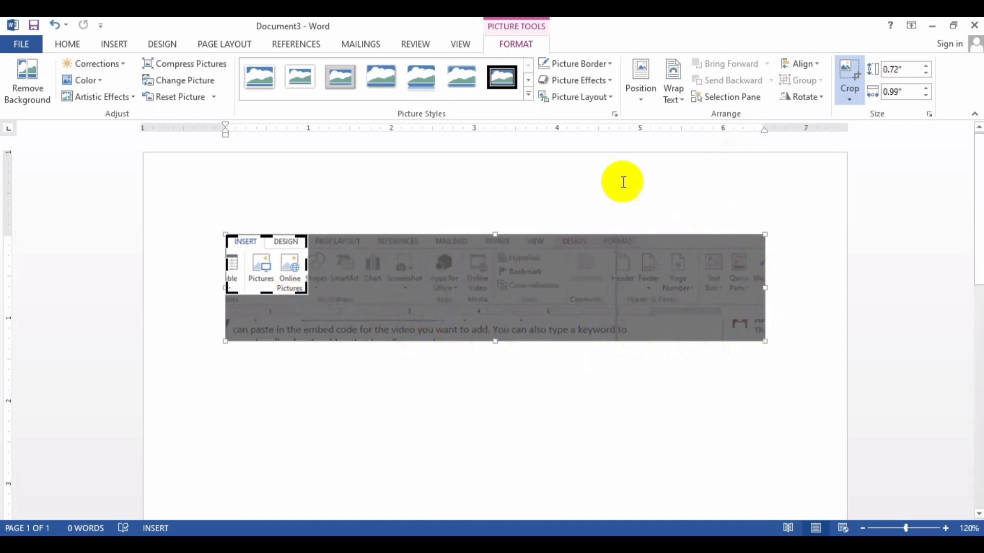
{"action": "left_click", "coordinate": [578, 196]}
{"action": "left_click", "coordinate": [303, 271]}
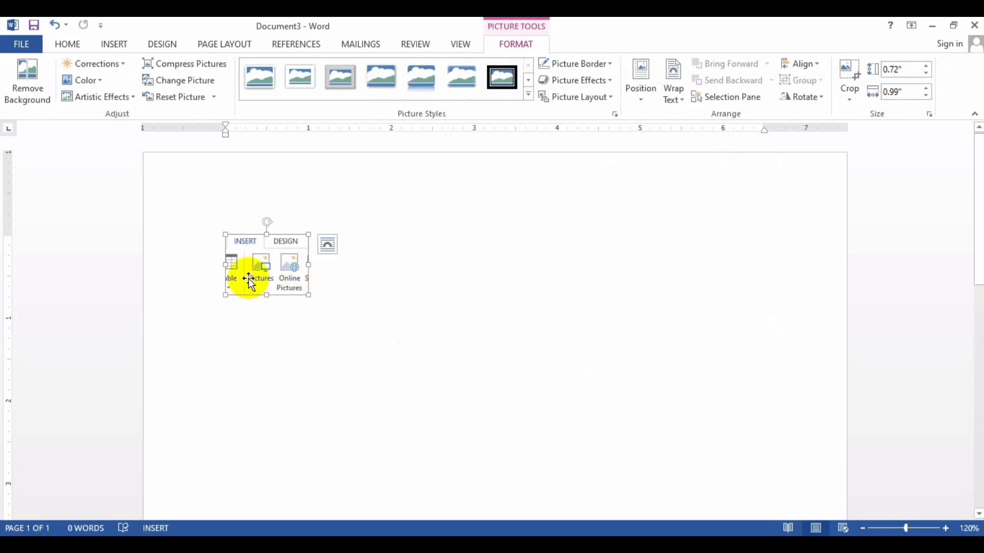
Step: View the file browser for inserting pictures from the computer and close it without inserting one
{"action": "right_click", "coordinate": [250, 282]}
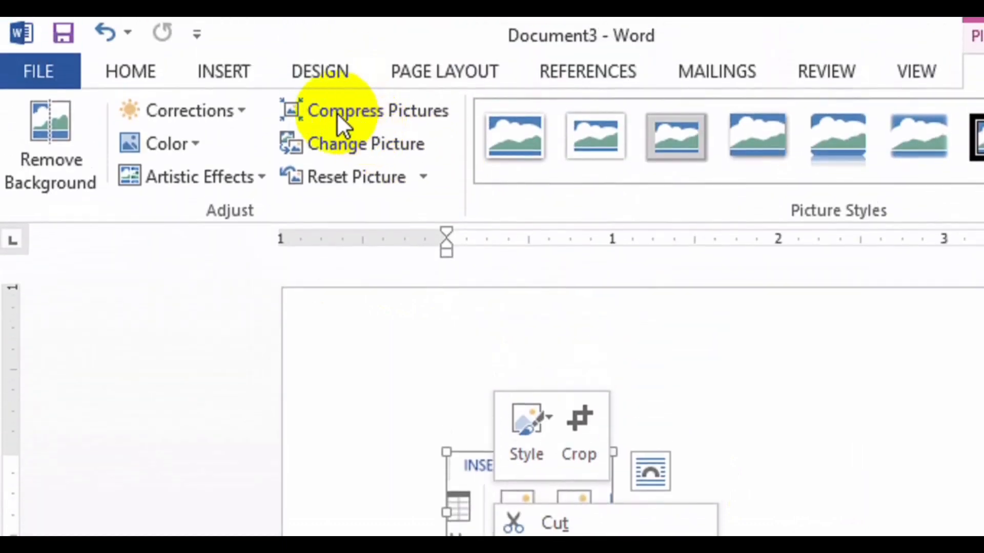
{"action": "left_click", "coordinate": [210, 71]}
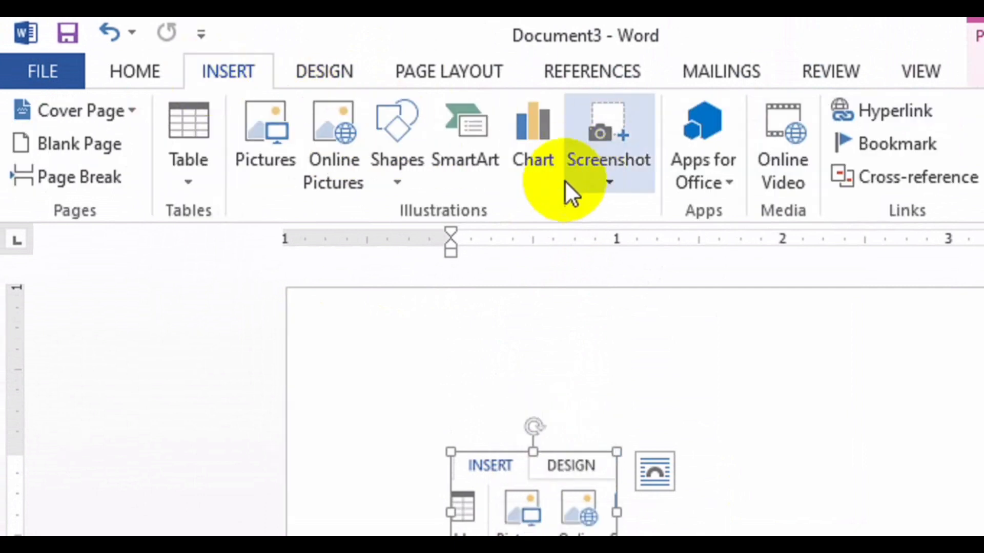
{"action": "left_click", "coordinate": [265, 148]}
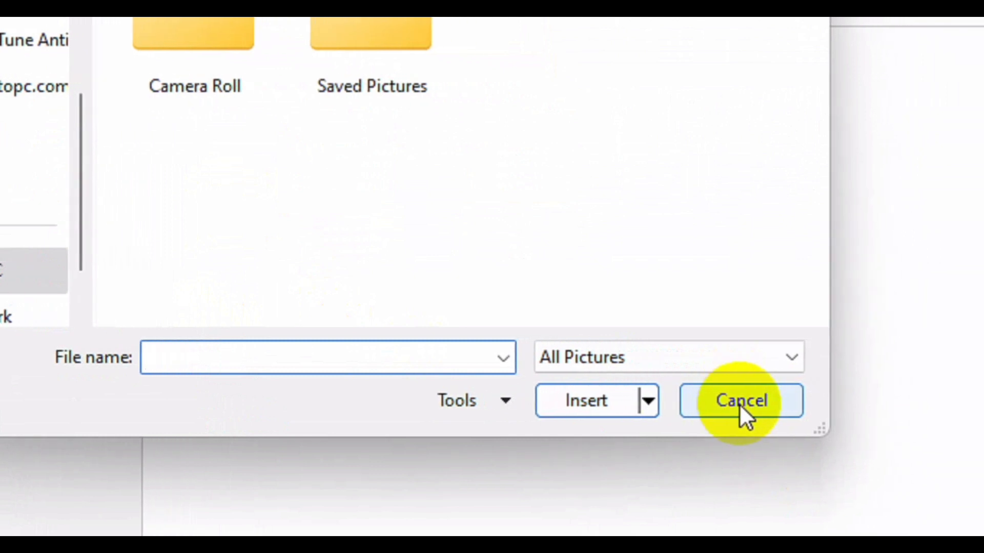
{"action": "left_click", "coordinate": [739, 405]}
Step: Generate sample paragraphs below the picture with =rand() and move the picture to the end of the first paragraph
{"action": "left_click", "coordinate": [484, 384]}
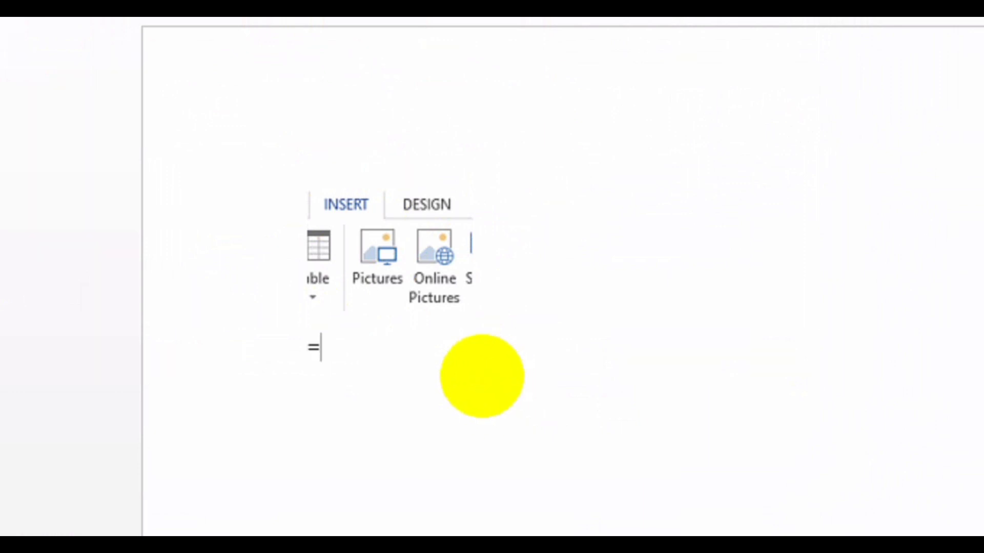
{"action": "type", "text": "=rand())"}
{"action": "key", "text": "BackSpace"}
{"action": "key", "text": "Return"}
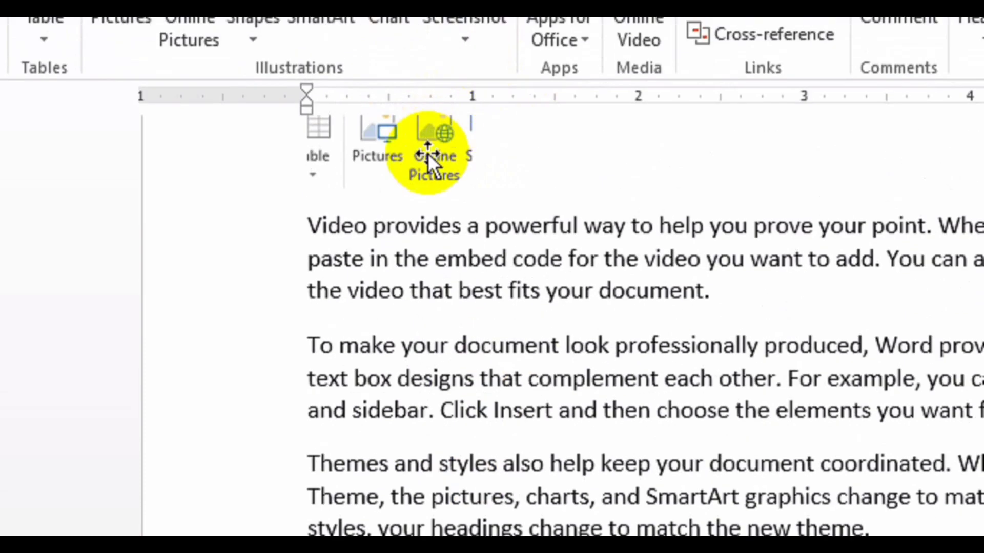
{"action": "left_click_drag", "start_coordinate": [427, 153], "coordinate": [657, 356]}
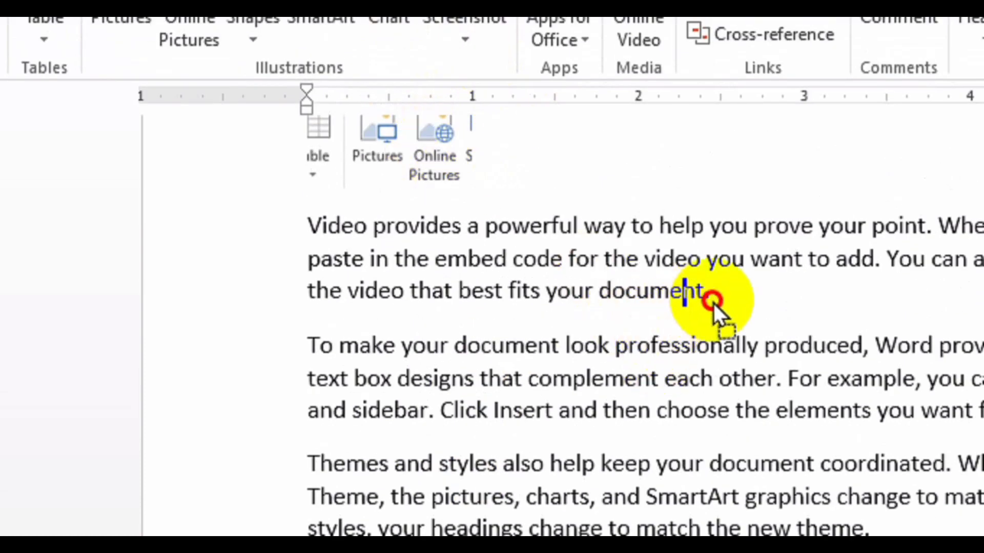
{"action": "left_click_drag", "start_coordinate": [713, 304], "coordinate": [714, 305]}
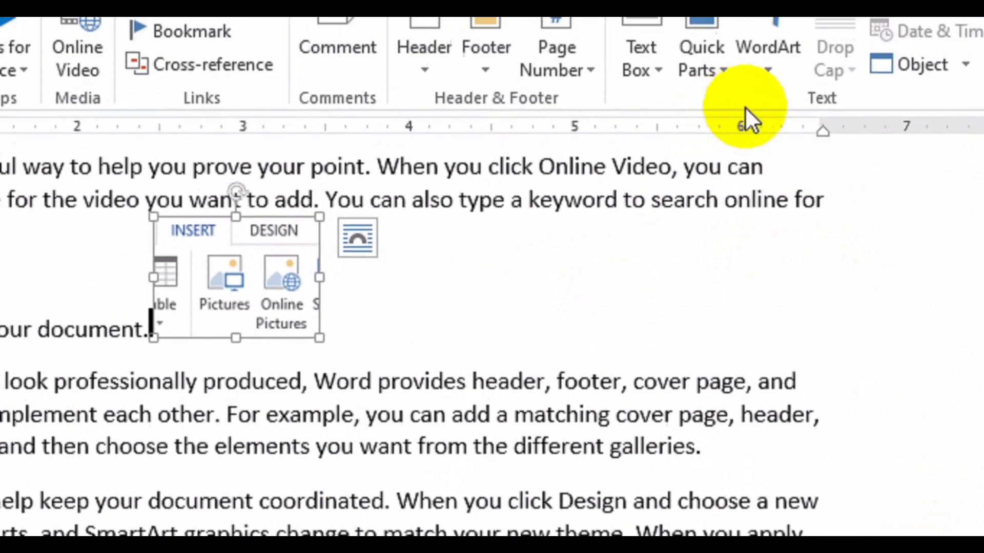
Step: Set the picture's text wrapping to Square and move the picture to the right end of the second paragraph
{"action": "left_click", "coordinate": [246, 63]}
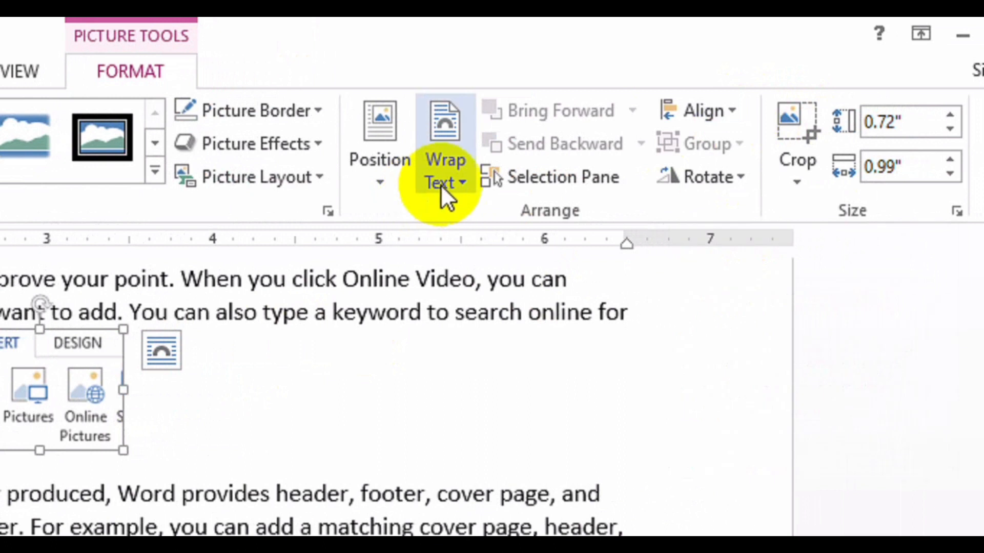
{"action": "left_click", "coordinate": [442, 184]}
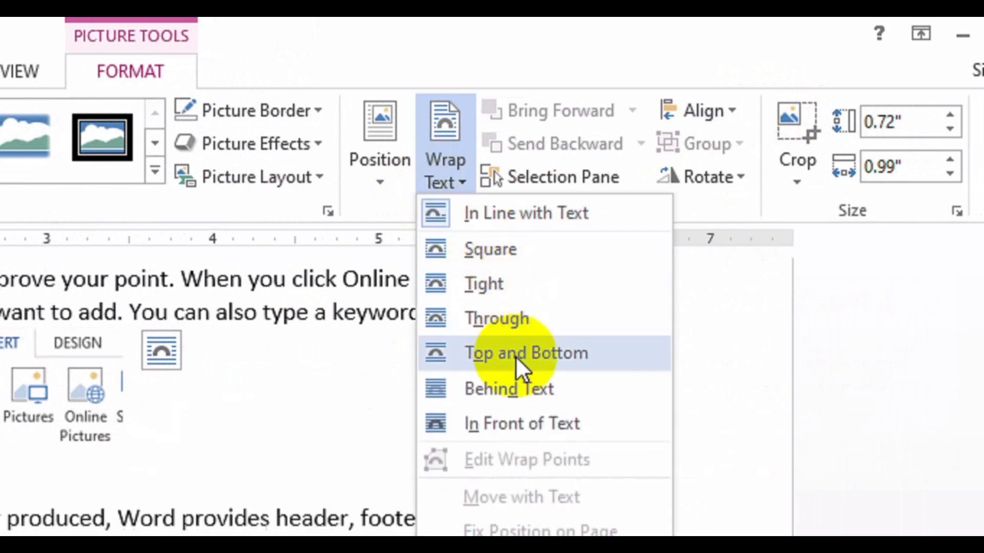
{"action": "left_click", "coordinate": [500, 286]}
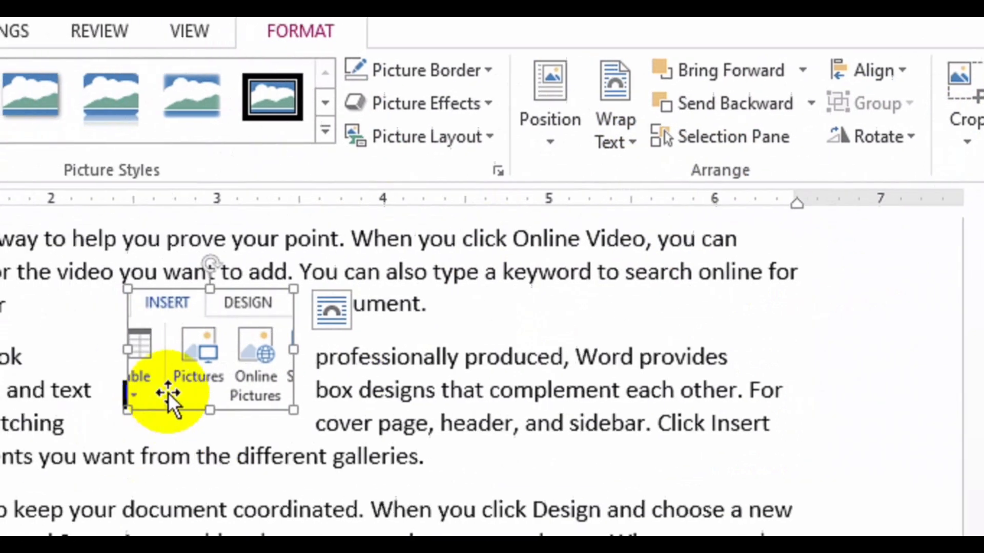
{"action": "left_click_drag", "start_coordinate": [168, 393], "coordinate": [734, 375]}
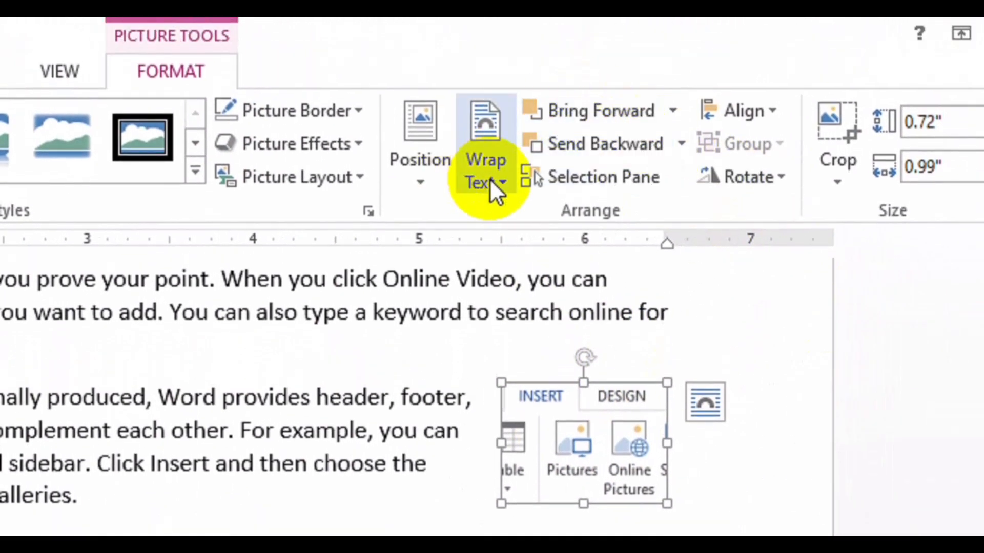
Step: Change the picture's wrapping to Behind Text and move it left, beneath the middle of the second paragraph
{"action": "left_click", "coordinate": [490, 178]}
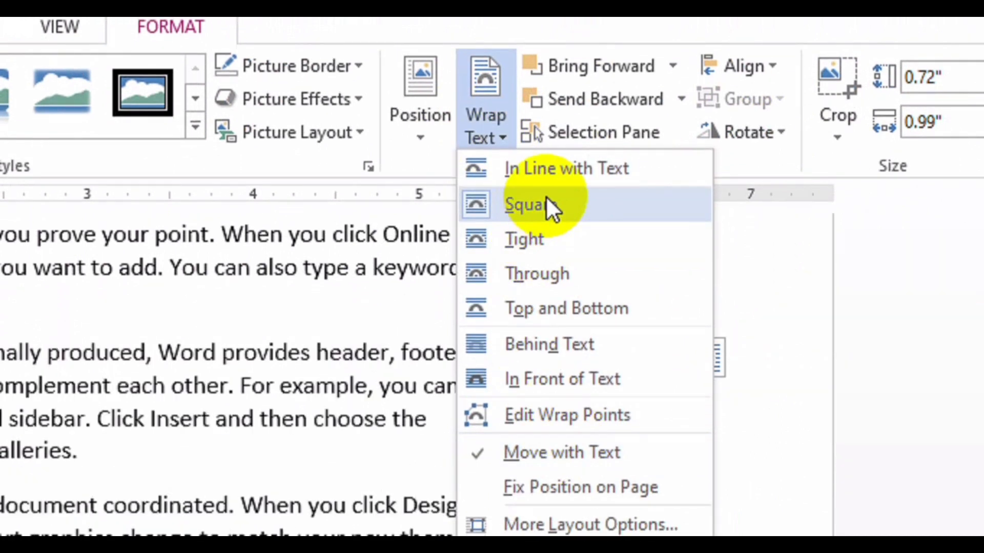
{"action": "left_click", "coordinate": [568, 347]}
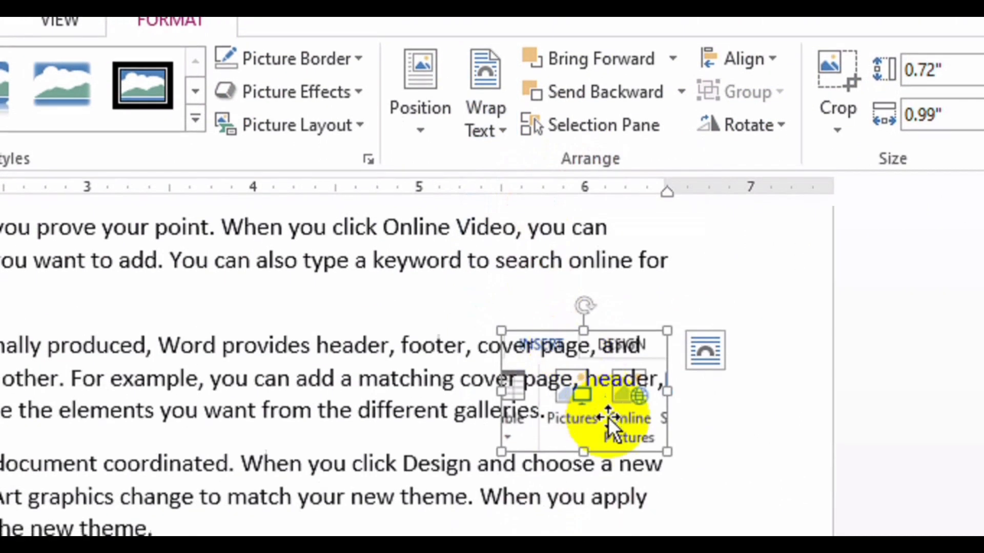
{"action": "left_click_drag", "start_coordinate": [607, 417], "coordinate": [248, 365]}
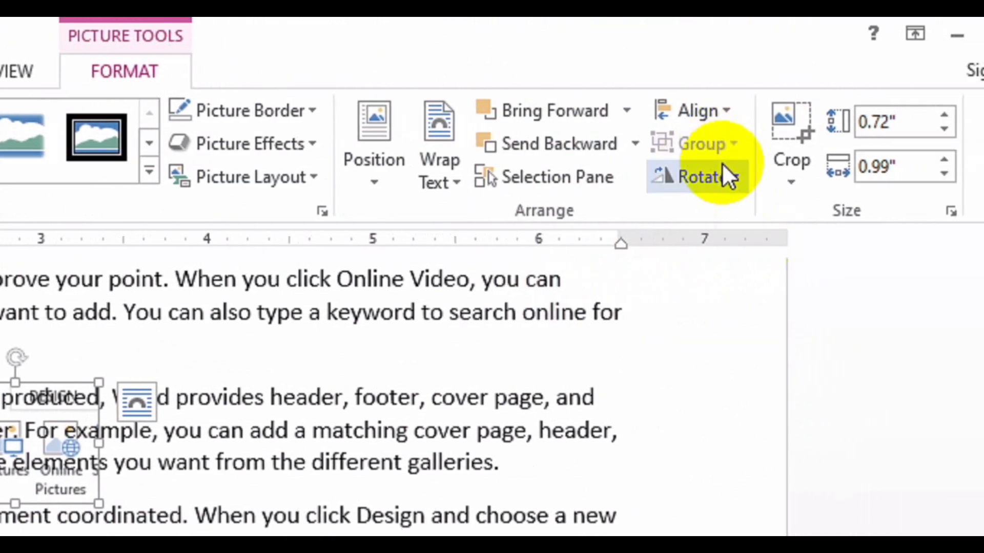
Step: Flip the picture horizontally
{"action": "left_click", "coordinate": [729, 184]}
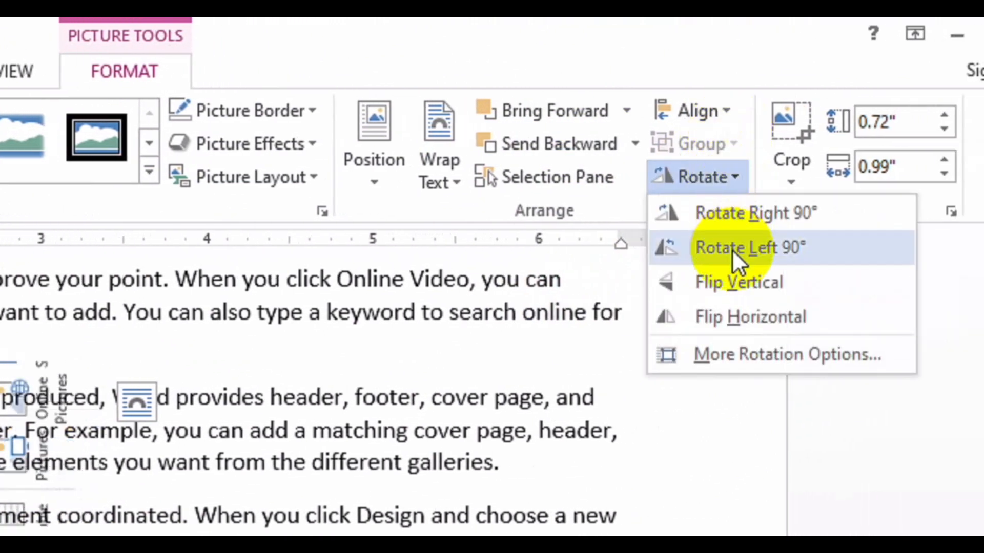
{"action": "left_click", "coordinate": [747, 317]}
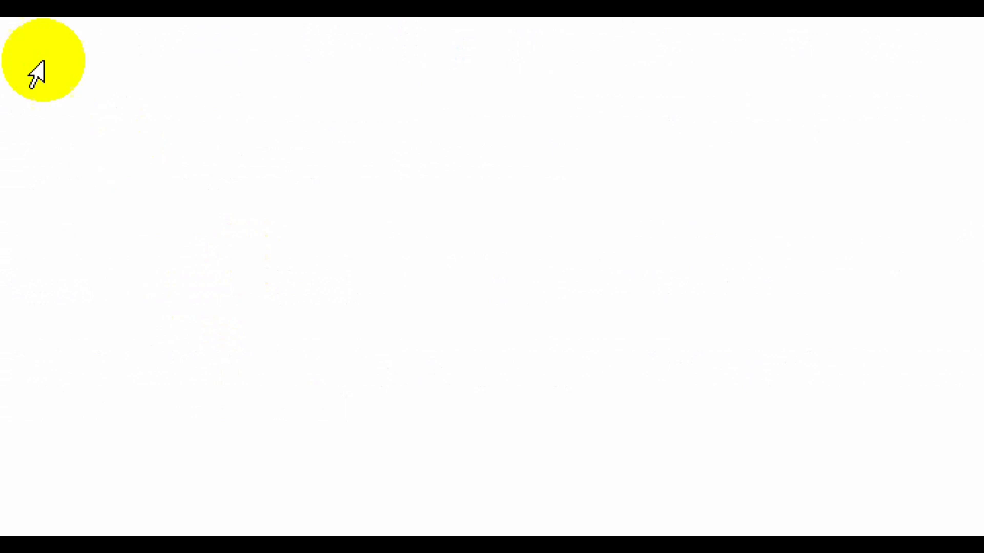
Step: Insert a two-column table at the start of the new blank document
{"action": "left_click", "coordinate": [224, 72]}
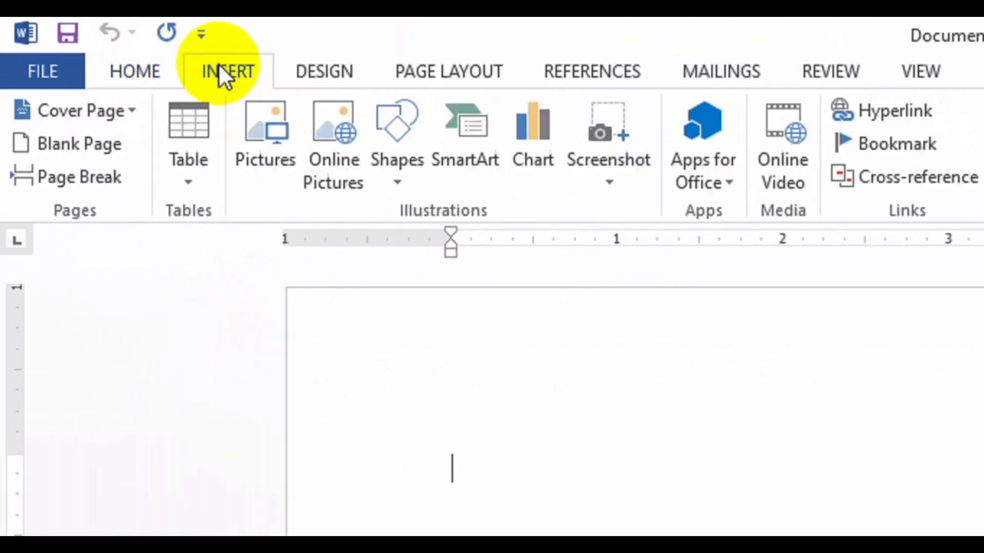
{"action": "left_click", "coordinate": [196, 180]}
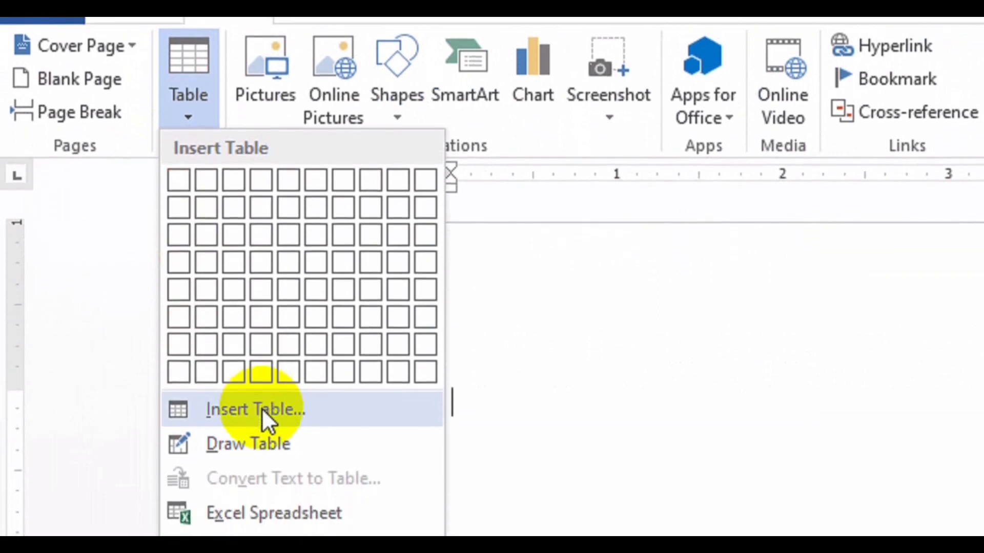
{"action": "left_click", "coordinate": [214, 325]}
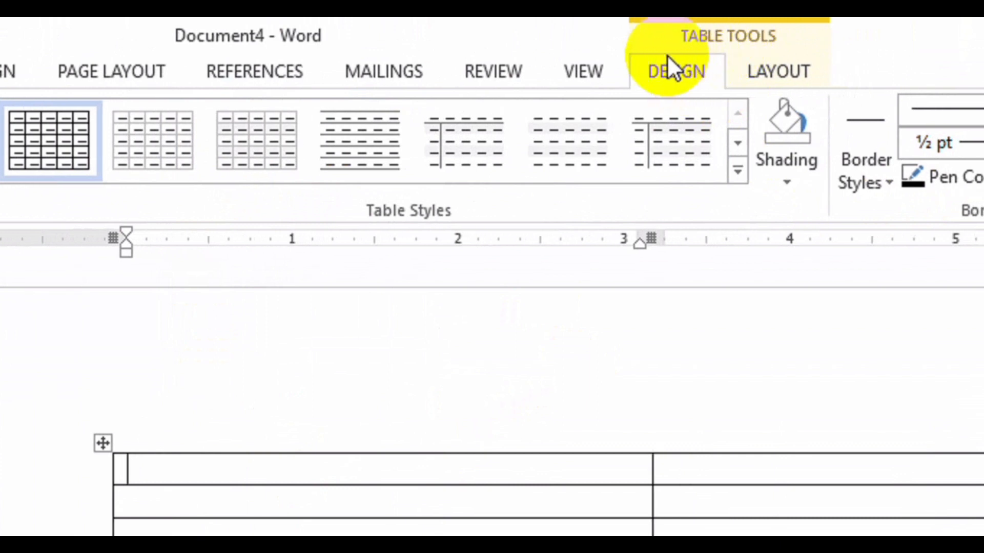
Step: Erase the border between the table's first and second rows with the Eraser
{"action": "left_click", "coordinate": [778, 74]}
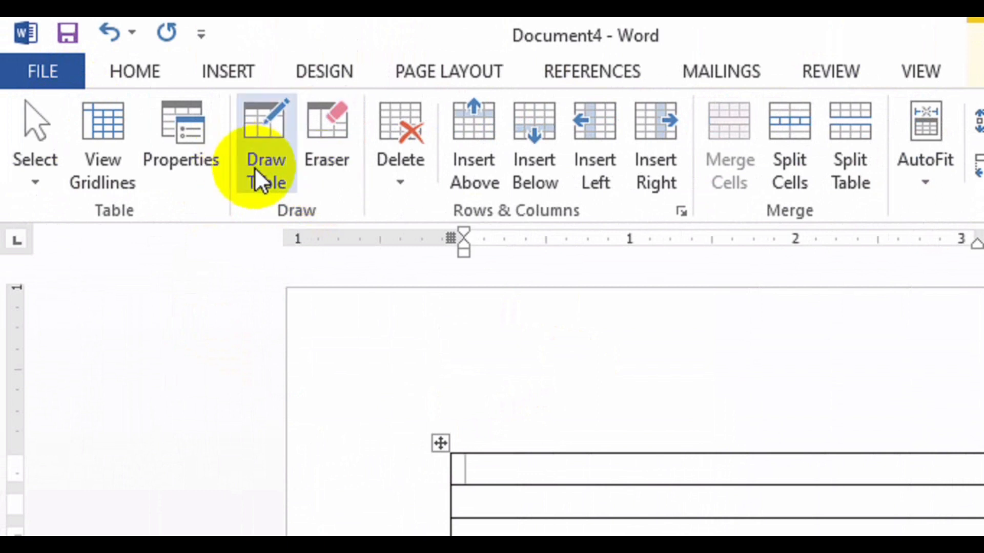
{"action": "left_click", "coordinate": [323, 164]}
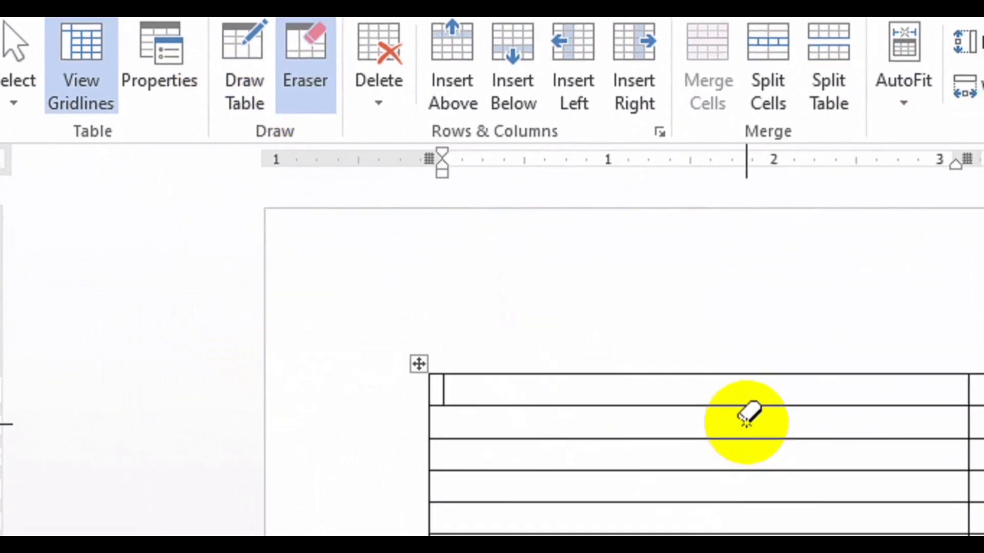
{"action": "left_click", "coordinate": [880, 381]}
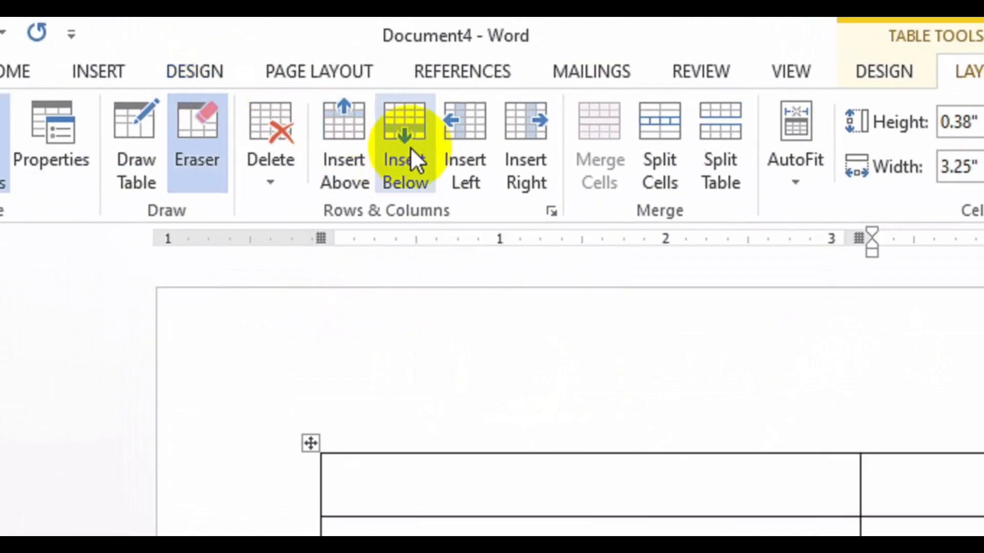
Step: Insert a third column on the table's right side and erase its border with the middle column in the third and fourth rows
{"action": "left_click", "coordinate": [515, 160]}
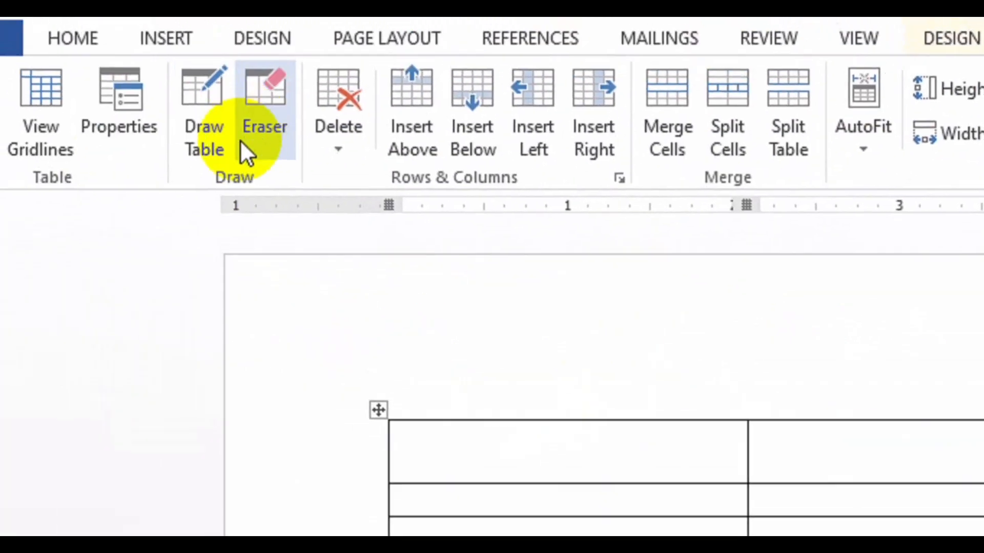
{"action": "left_click", "coordinate": [247, 153]}
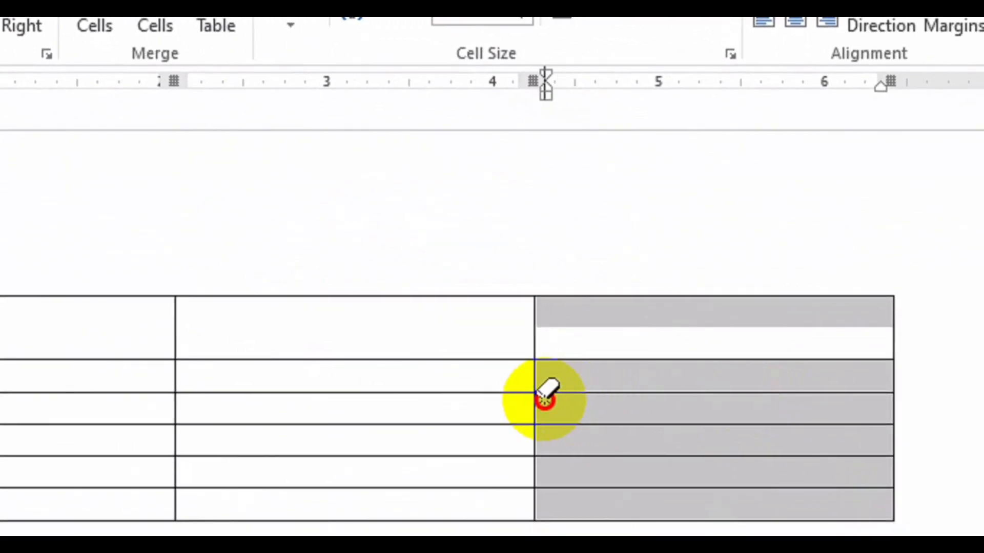
{"action": "left_click_drag", "start_coordinate": [544, 400], "coordinate": [511, 418]}
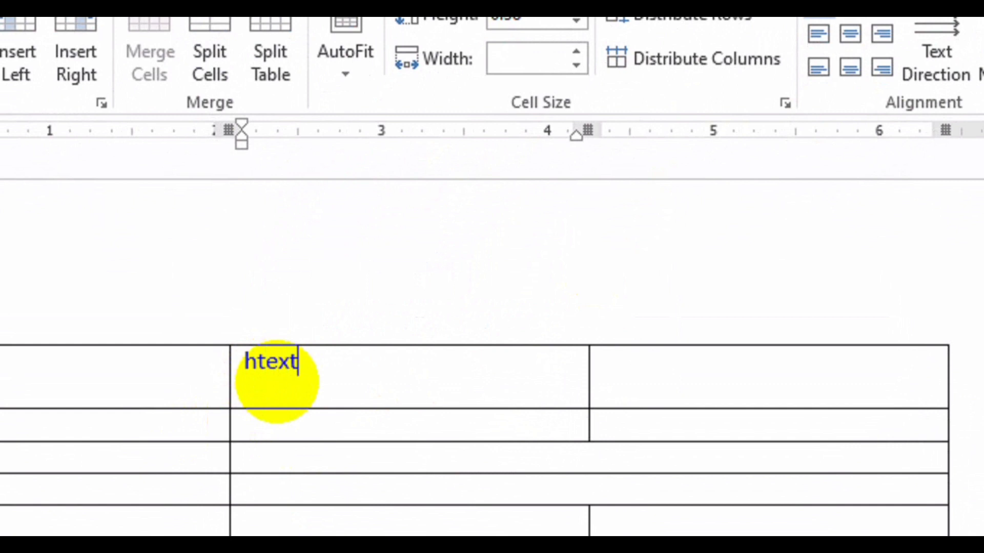
Step: Enter "htext" in the top middle cell, align it center right and rotate its text direction to vertical
{"action": "left_click", "coordinate": [849, 34]}
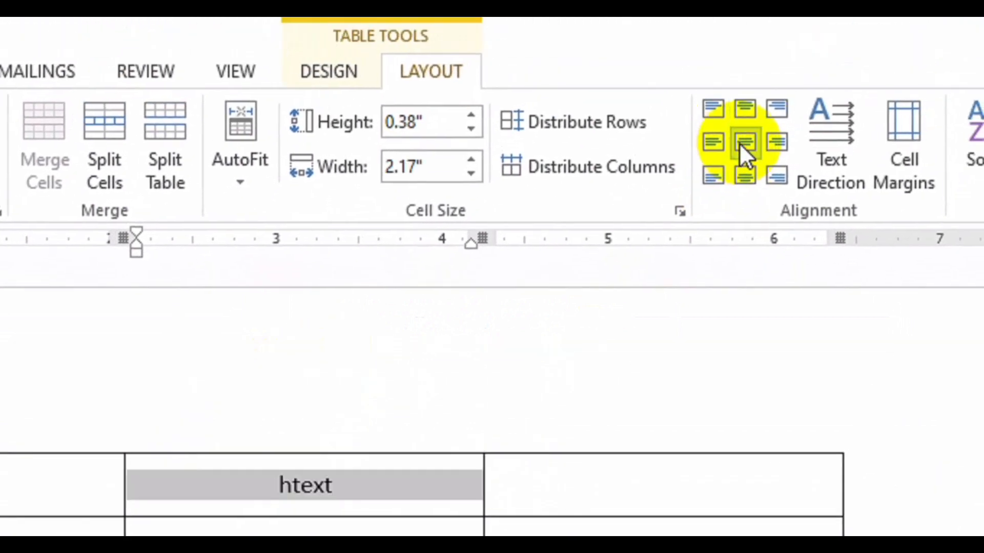
{"action": "left_click", "coordinate": [744, 177]}
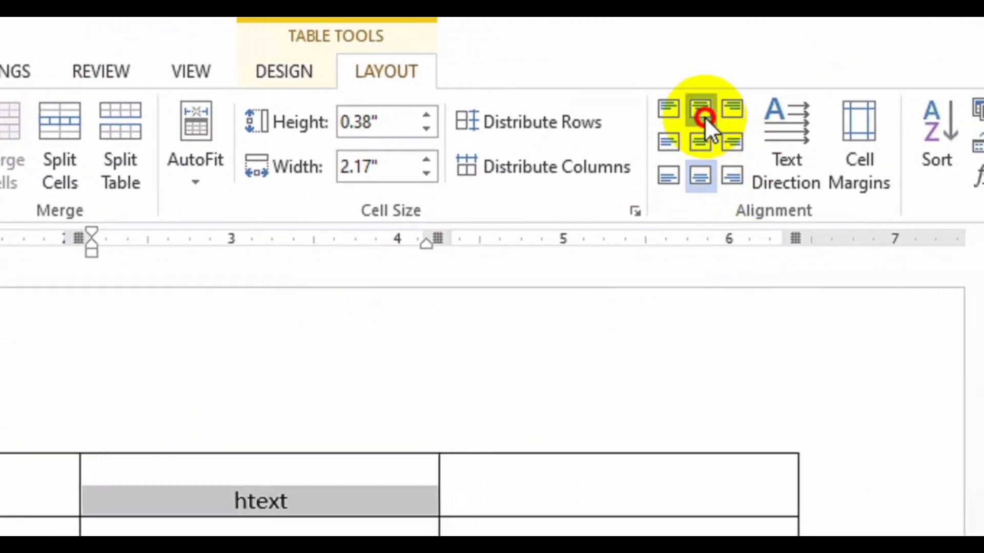
{"action": "left_click", "coordinate": [705, 117]}
{"action": "left_click", "coordinate": [668, 142]}
{"action": "left_click", "coordinate": [732, 142]}
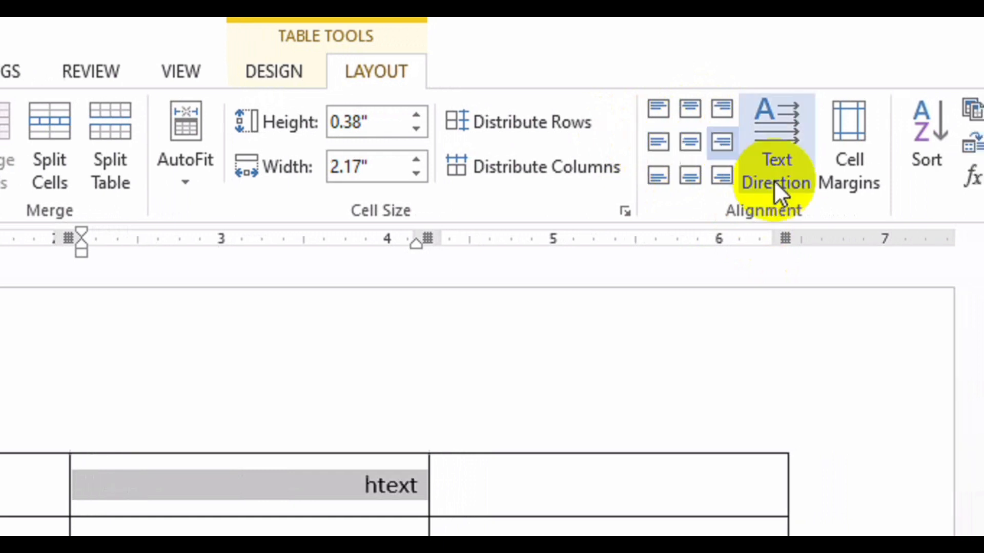
{"action": "left_click", "coordinate": [774, 154]}
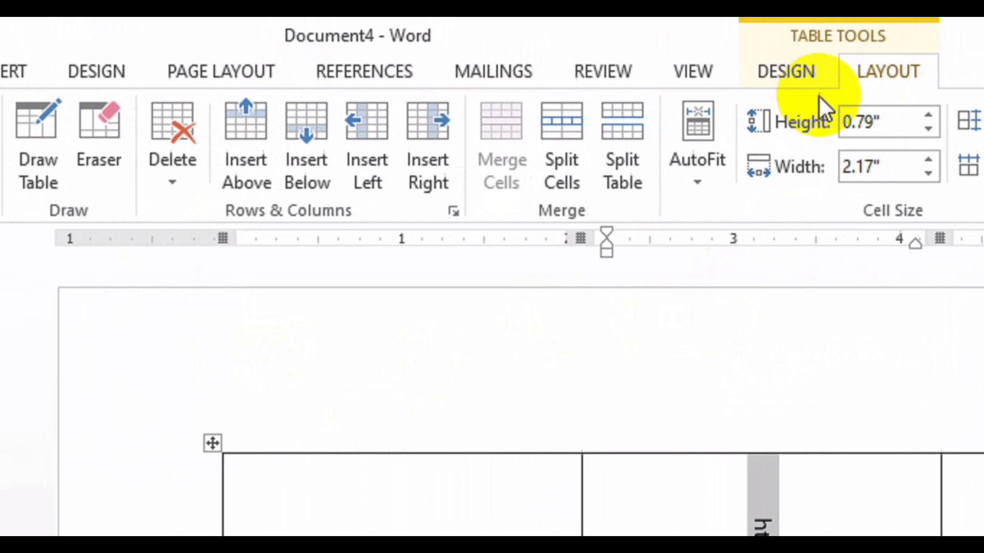
{"action": "left_click", "coordinate": [795, 74]}
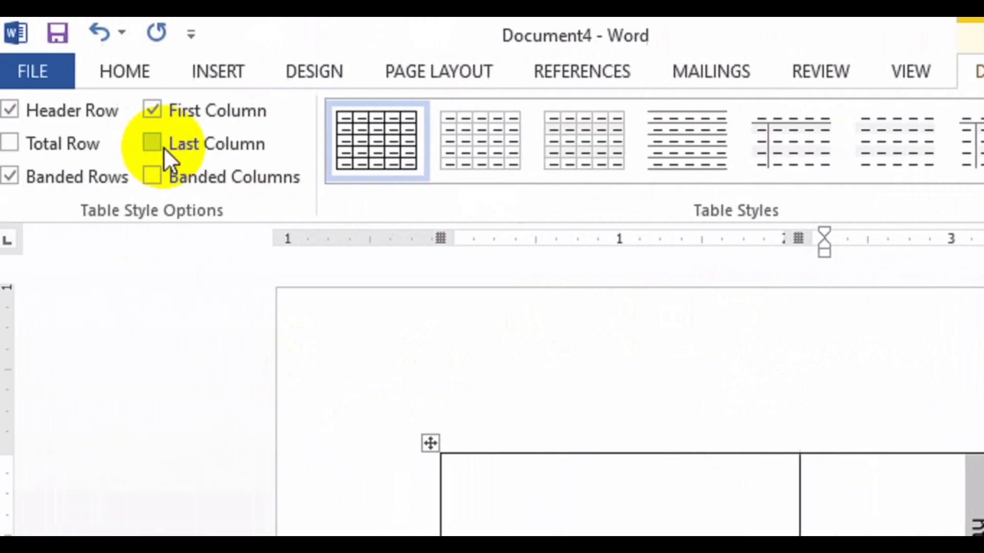
{"action": "left_click", "coordinate": [983, 172]}
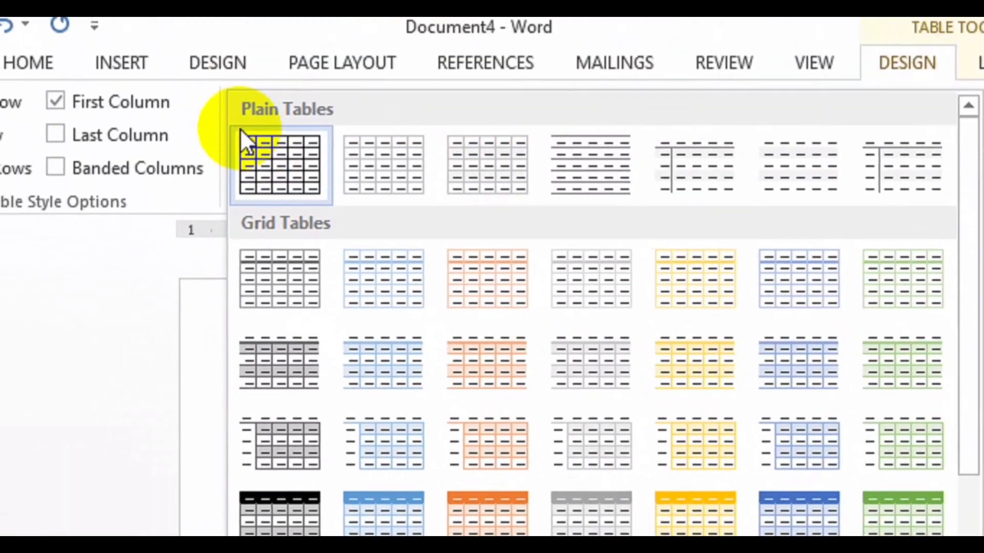
{"action": "left_click", "coordinate": [246, 141]}
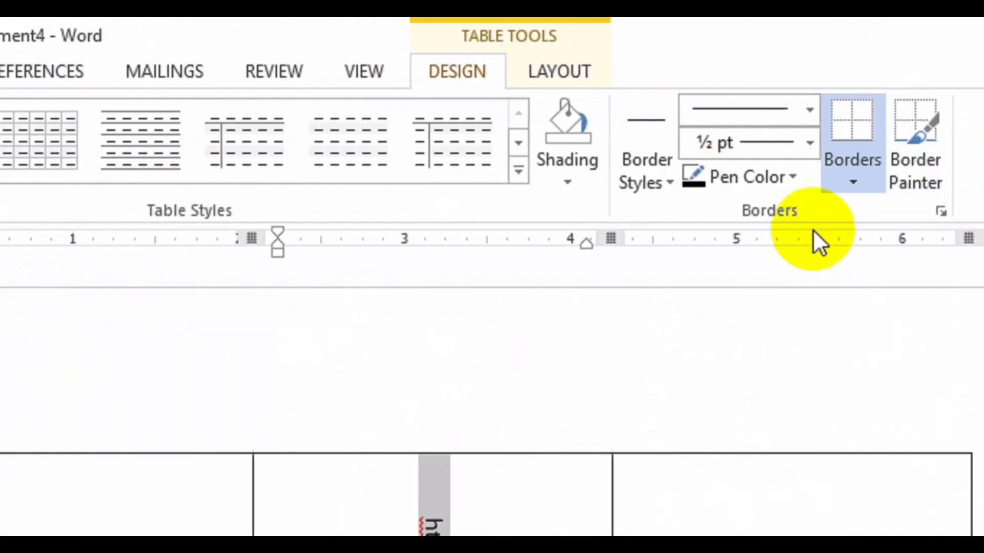
{"action": "left_click", "coordinate": [570, 81]}
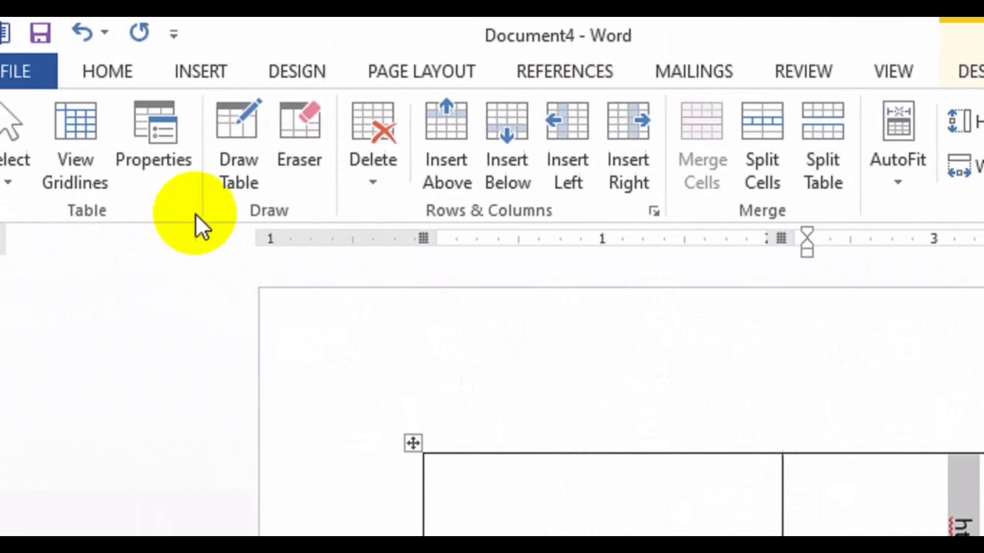
Step: Draw a teardrop shape about 3 inches wide over the top row of the table
{"action": "left_click", "coordinate": [229, 70]}
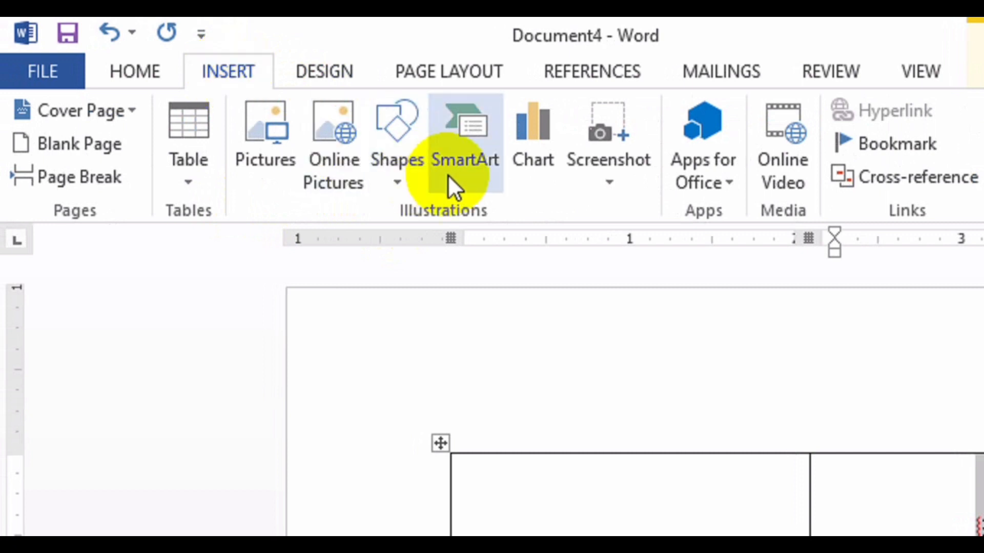
{"action": "left_click", "coordinate": [403, 168]}
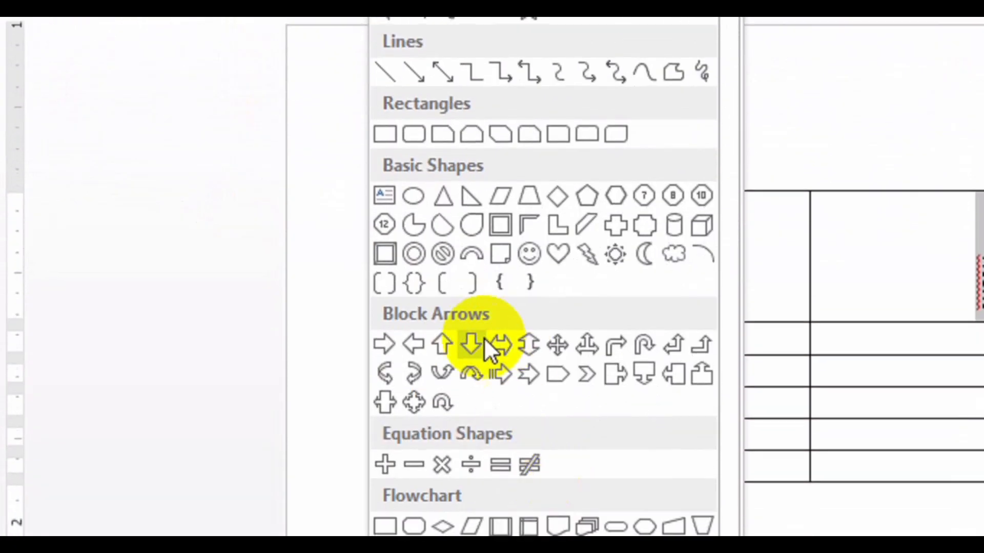
{"action": "left_click", "coordinate": [468, 224]}
{"action": "left_click_drag", "start_coordinate": [622, 102], "coordinate": [983, 290]}
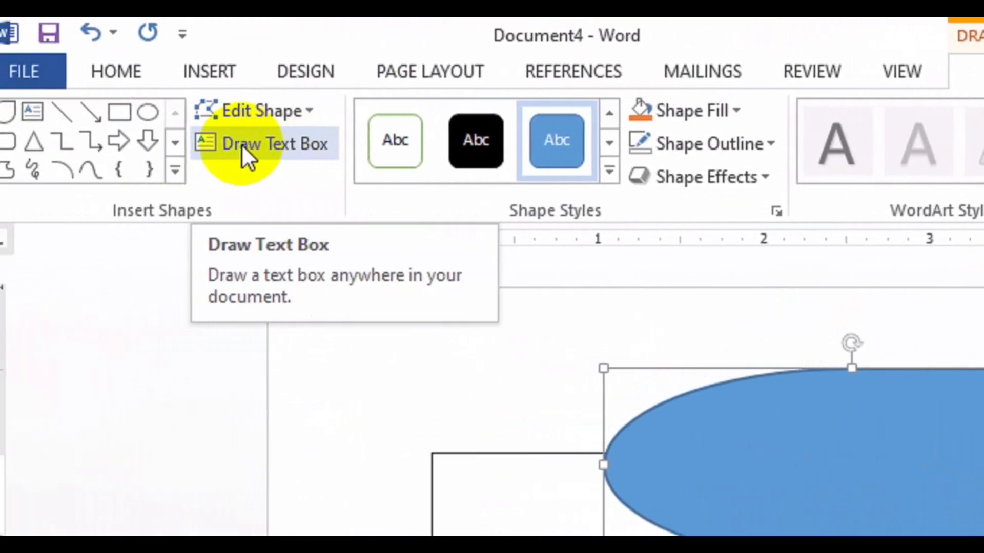
Step: Edit the teardrop's points, adding one on its upper-left curve and pulling a new one on the straight top edge down into a notch
{"action": "left_click", "coordinate": [272, 106]}
{"action": "left_click", "coordinate": [317, 189]}
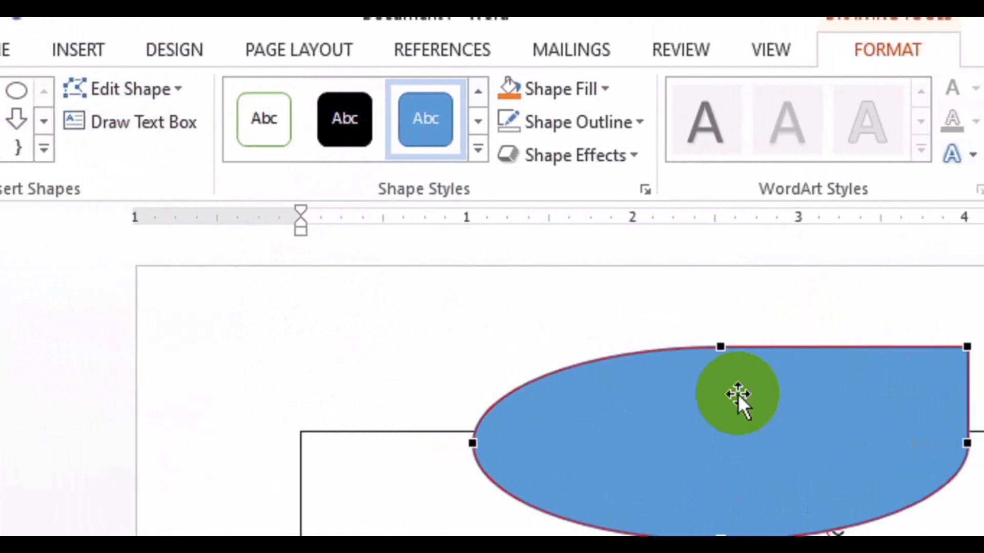
{"action": "left_click", "coordinate": [604, 357]}
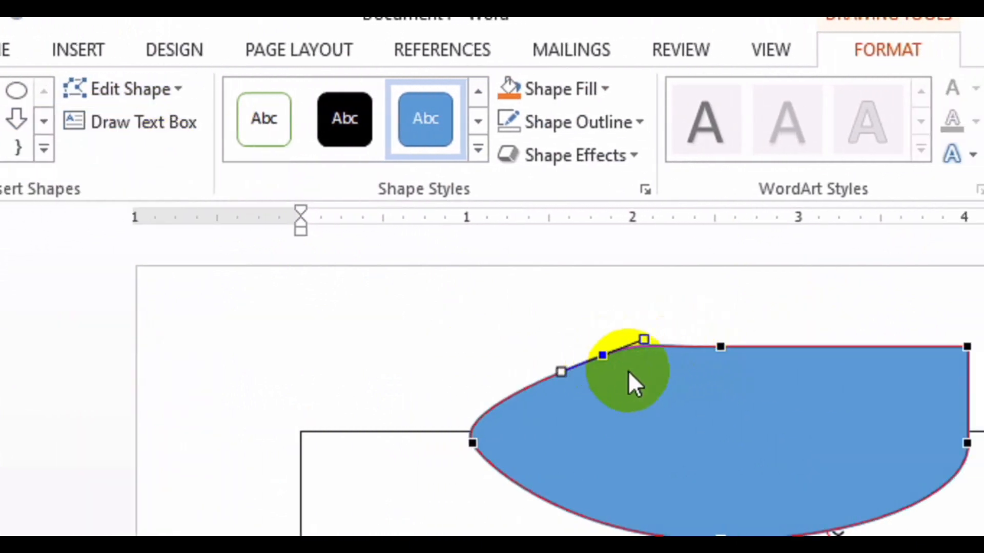
{"action": "right_click", "coordinate": [739, 347]}
{"action": "key", "text": "Escape"}
{"action": "left_click_drag", "start_coordinate": [740, 347], "coordinate": [714, 439]}
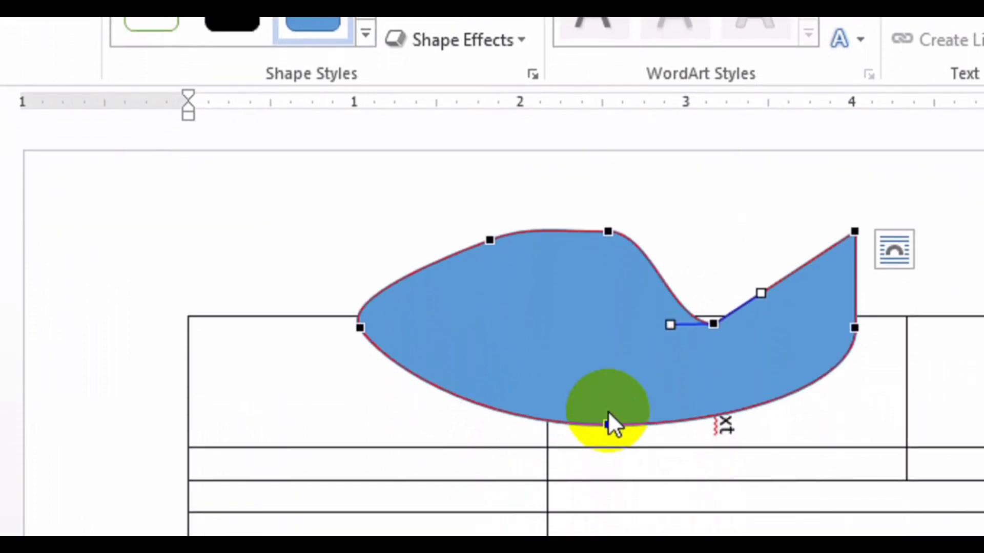
Step: Reshape the teardrop into a wave by pulling its bottom point up, bending the curve there and raising the upper-left point
{"action": "left_click_drag", "start_coordinate": [607, 492], "coordinate": [563, 372]}
{"action": "left_click_drag", "start_coordinate": [700, 283], "coordinate": [649, 435]}
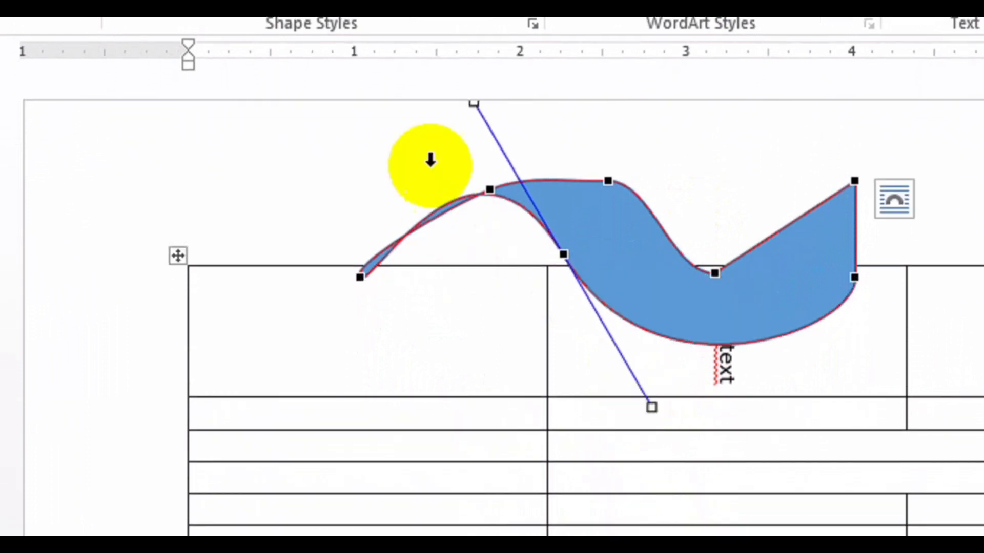
{"action": "left_click_drag", "start_coordinate": [485, 194], "coordinate": [472, 156]}
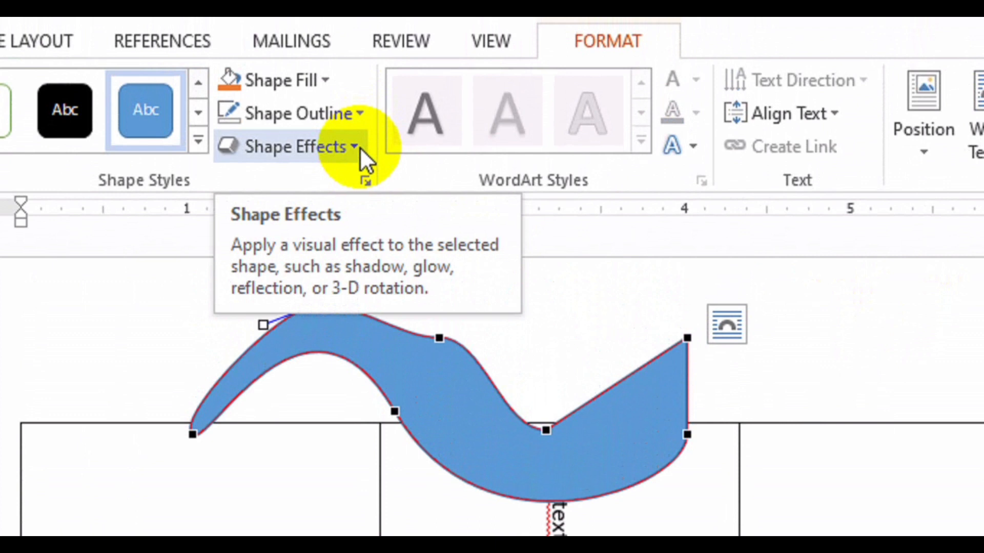
{"action": "left_click", "coordinate": [360, 147]}
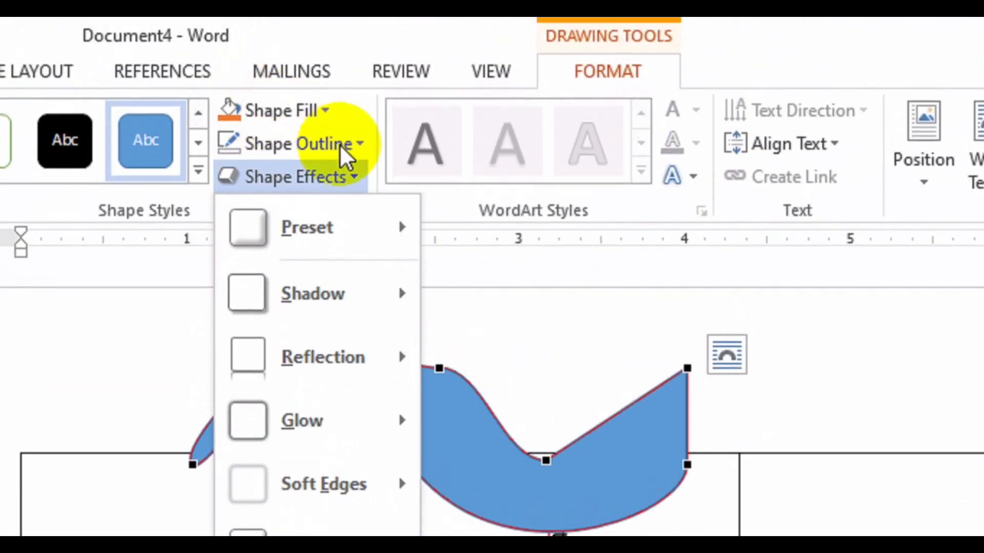
{"action": "left_click", "coordinate": [353, 145]}
{"action": "left_click", "coordinate": [324, 111]}
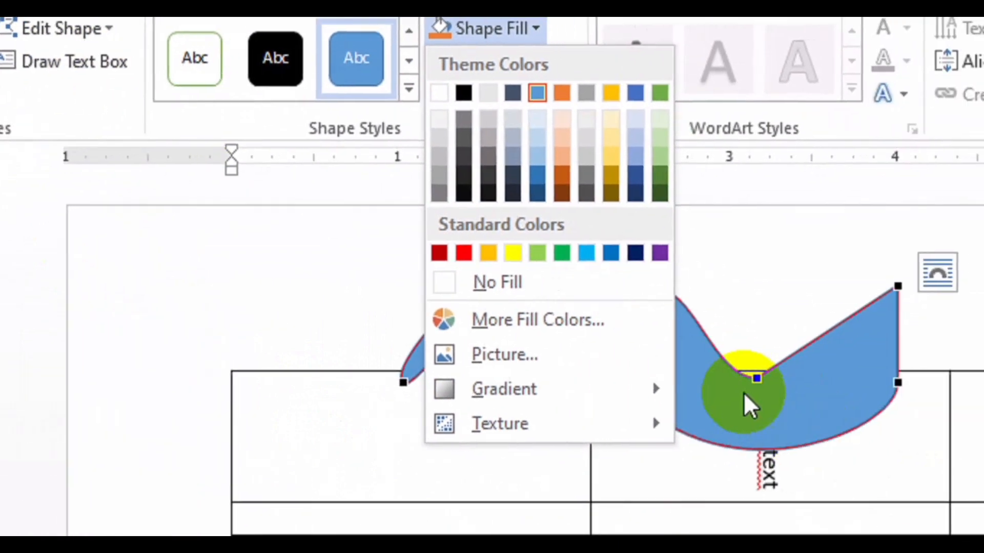
Step: Add the text "hdd" inside the wavy blue shape
{"action": "left_click", "coordinate": [929, 472]}
{"action": "right_click", "coordinate": [930, 471]}
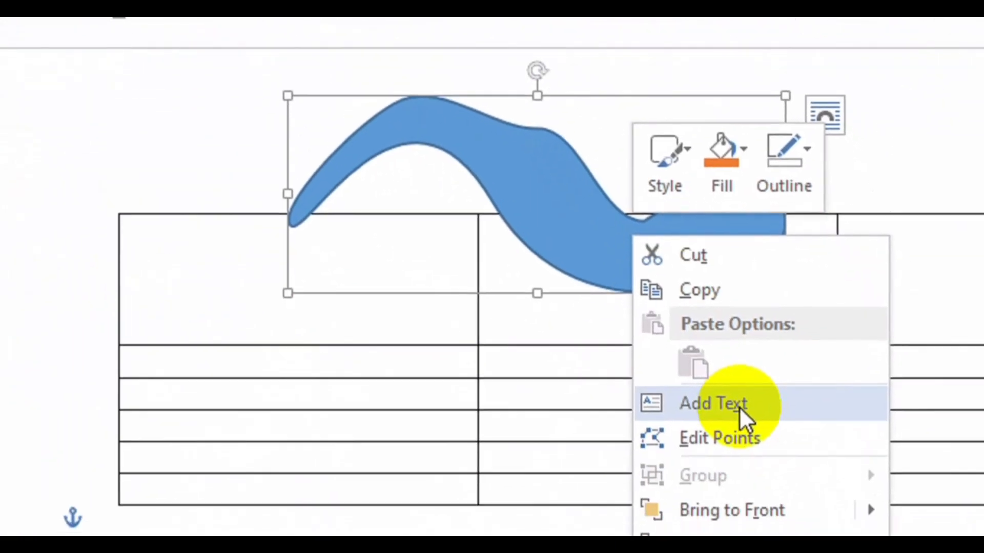
{"action": "left_click", "coordinate": [739, 407]}
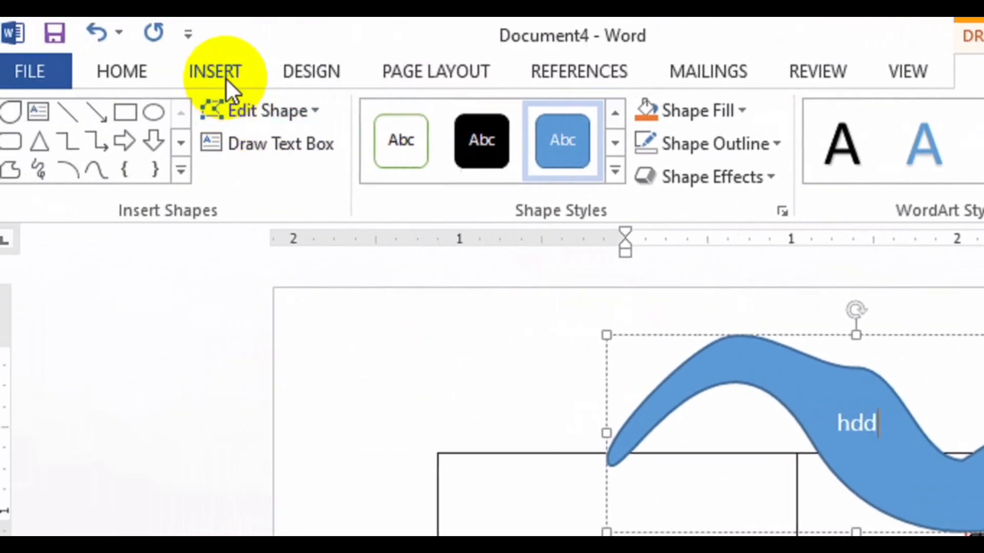
{"action": "left_click", "coordinate": [239, 78]}
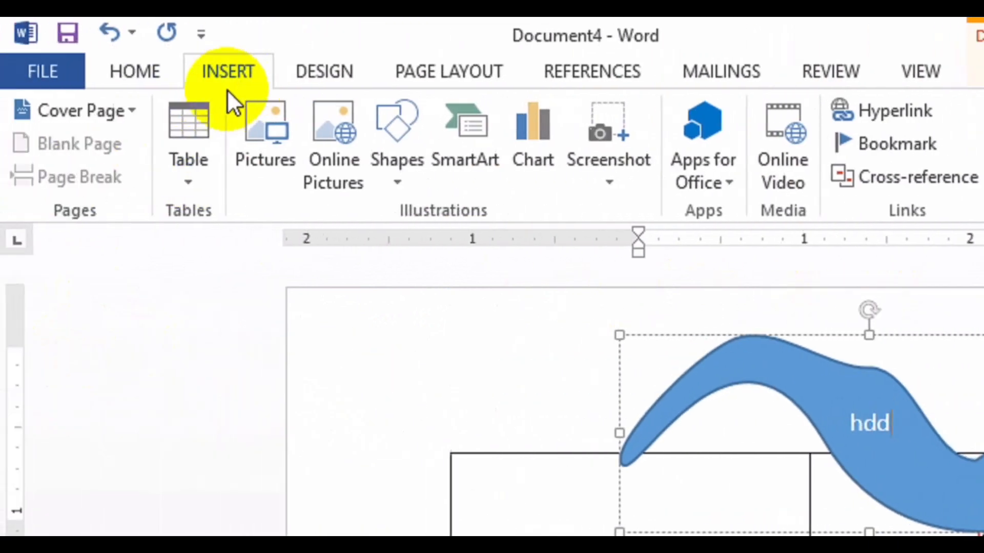
{"action": "left_click", "coordinate": [308, 72]}
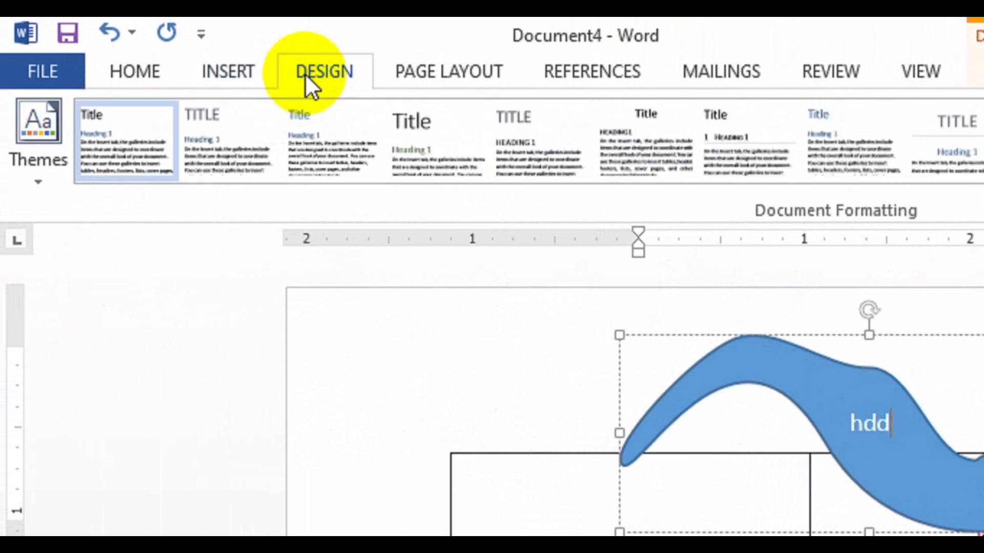
{"action": "left_click", "coordinate": [459, 62]}
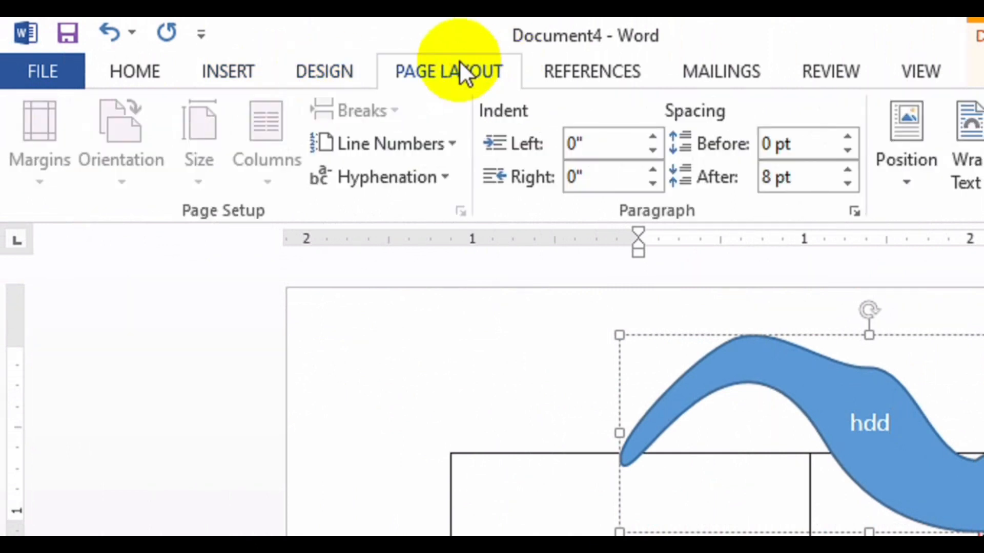
{"action": "left_click", "coordinate": [543, 82]}
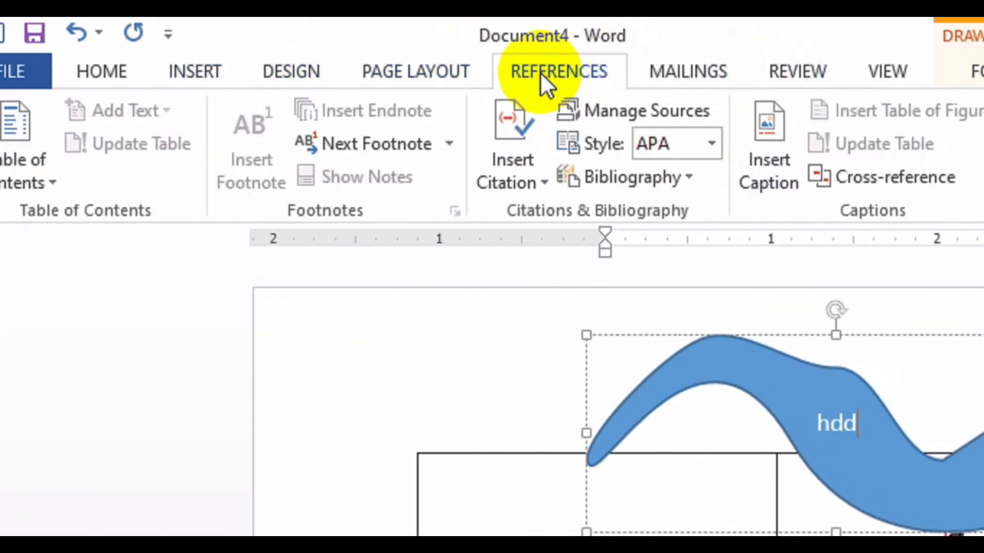